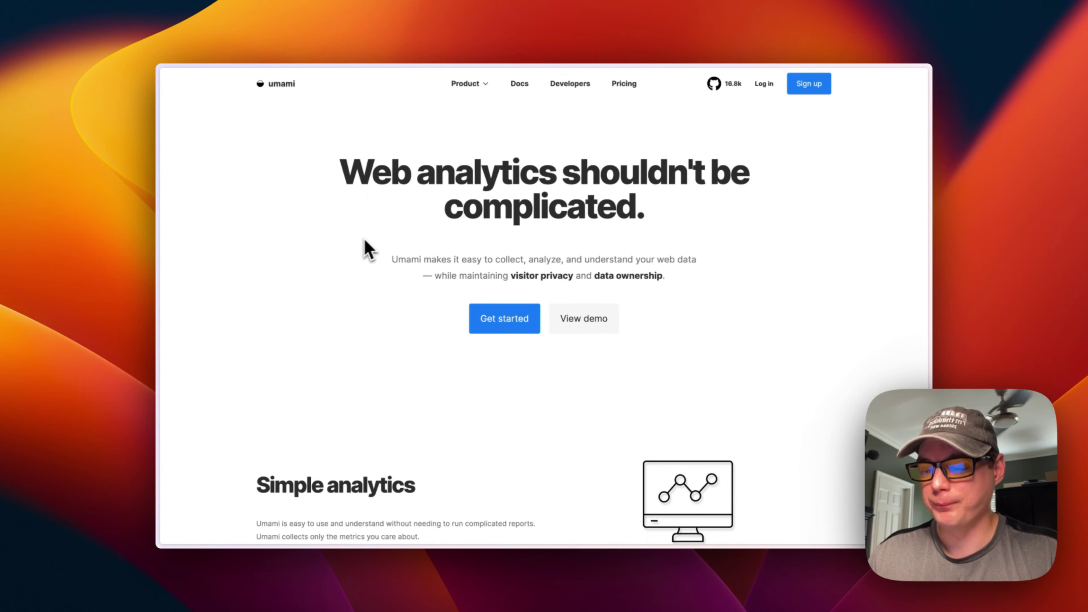
Review the Umami homepage's sections on simple analytics, data ownership and data privacy.
scroll(343, 292, down, 3)
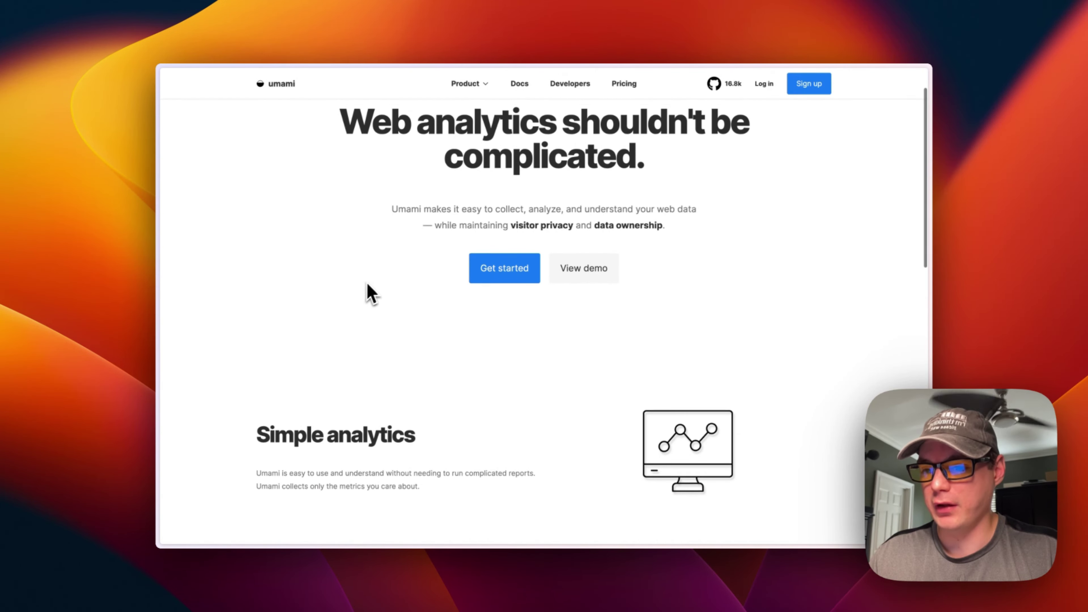
scroll(373, 293, up, 1)
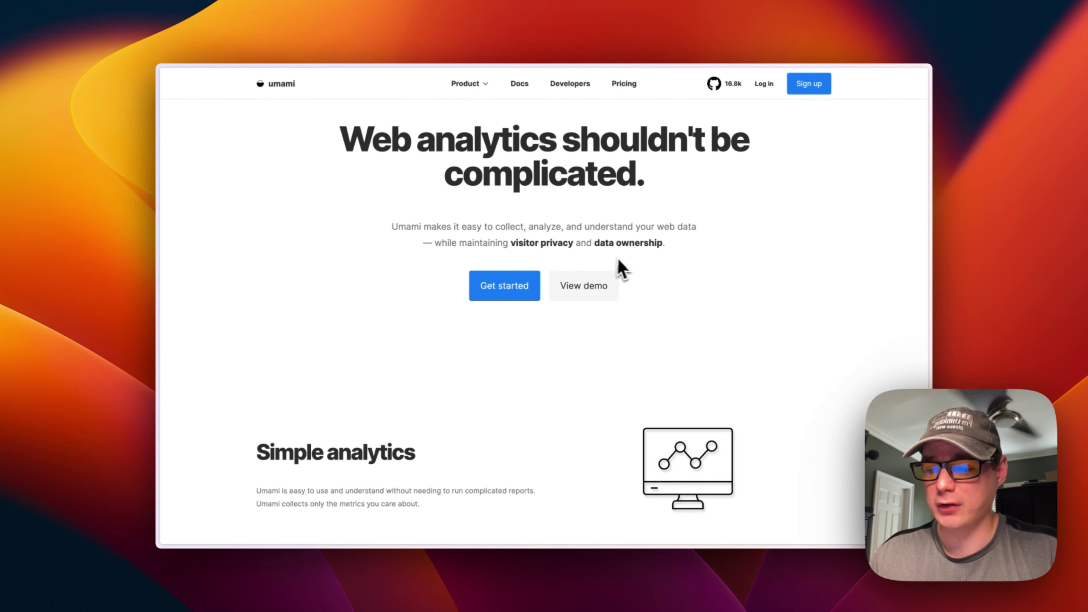
scroll(412, 302, down, 10)
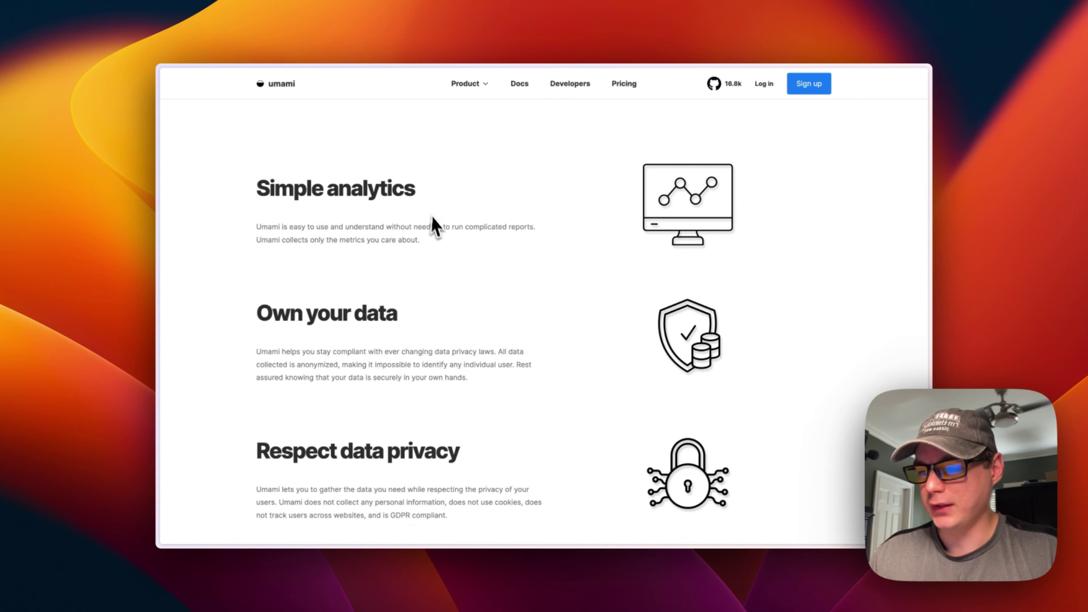
scroll(433, 224, down, 4)
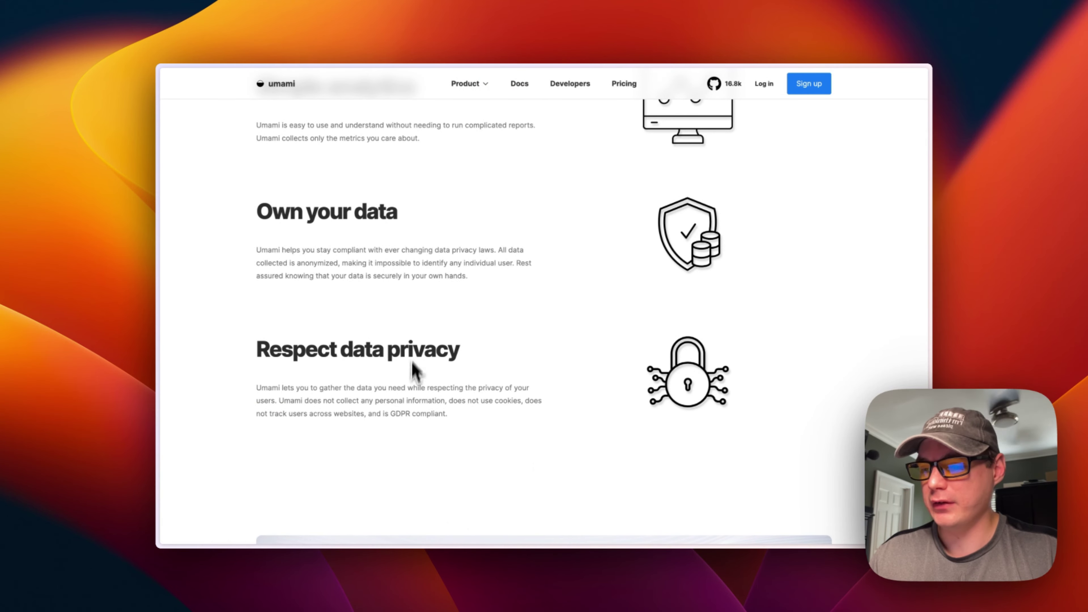
scroll(409, 375, down, 4)
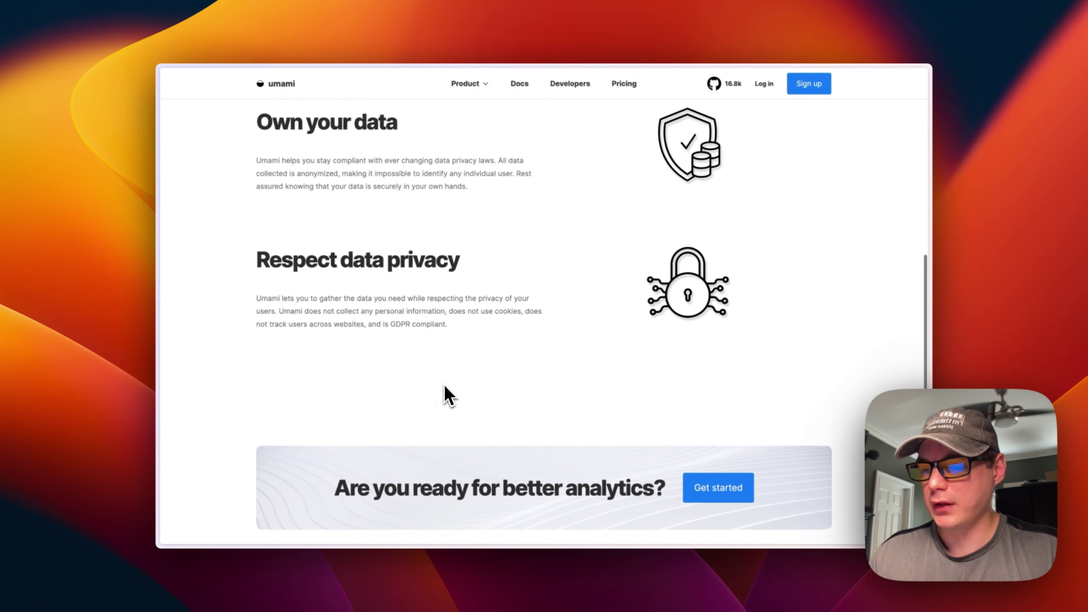
scroll(427, 330, up, 6)
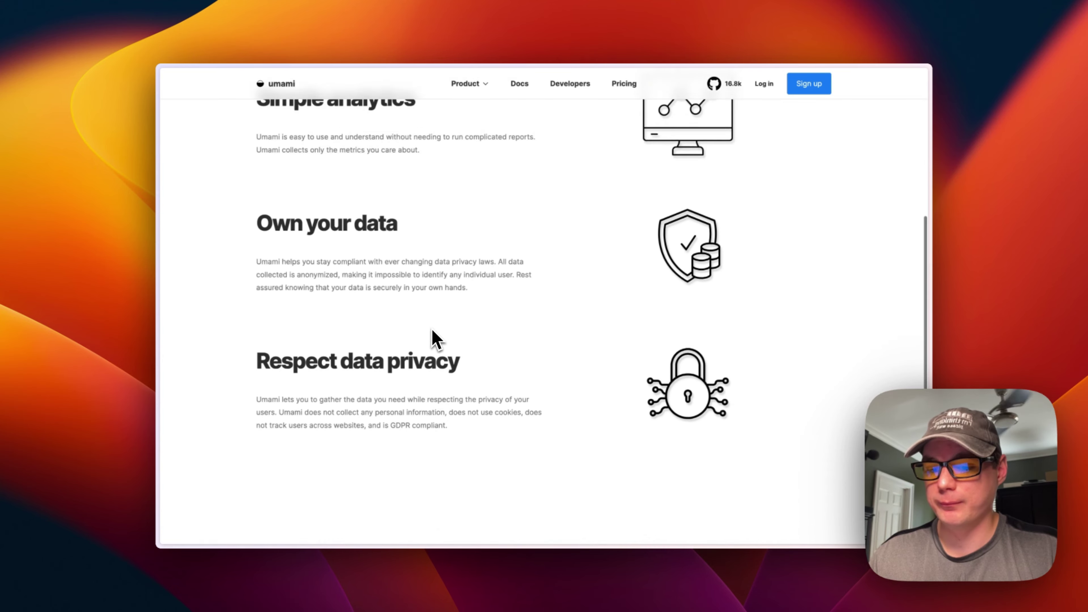
scroll(430, 332, down, 13)
scroll(432, 335, down, 4)
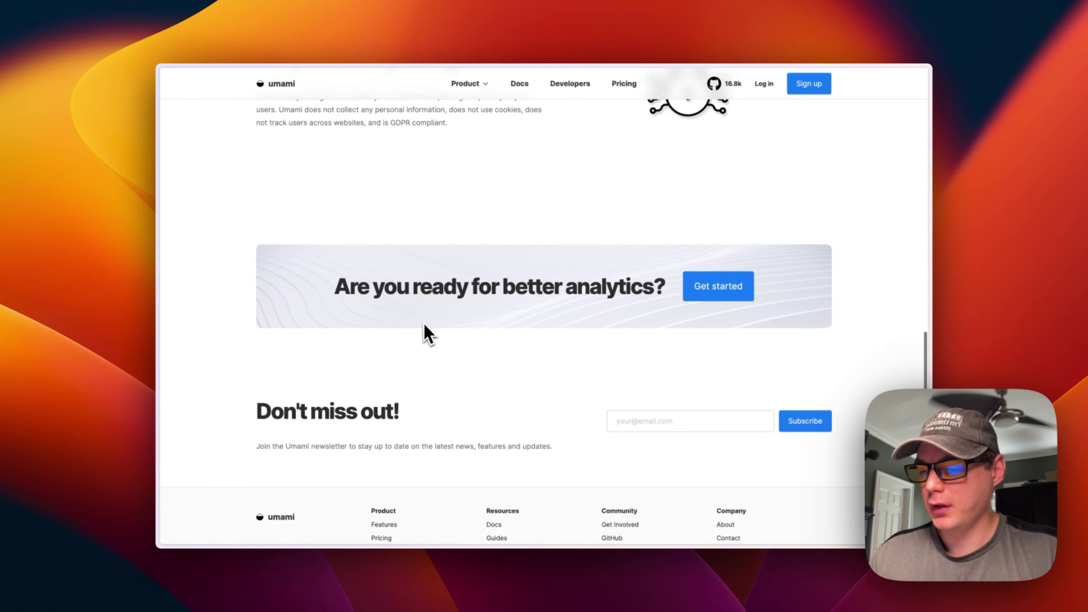
scroll(429, 321, up, 20)
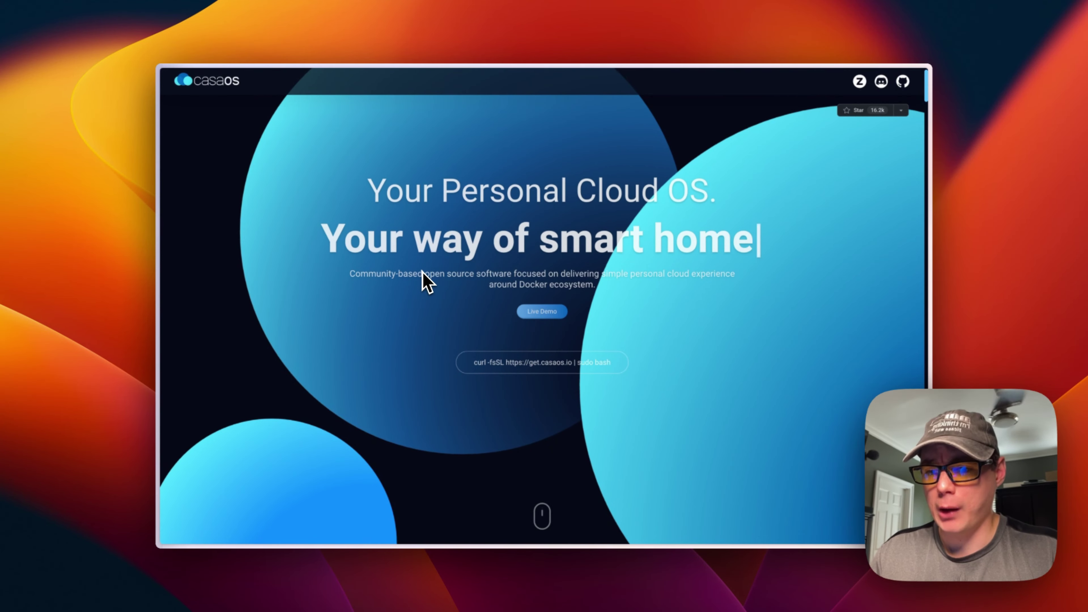
Review the CasaOS homepage's sections on self-hosted apps, connecting personal data and remote server access.
scroll(422, 281, down, 5)
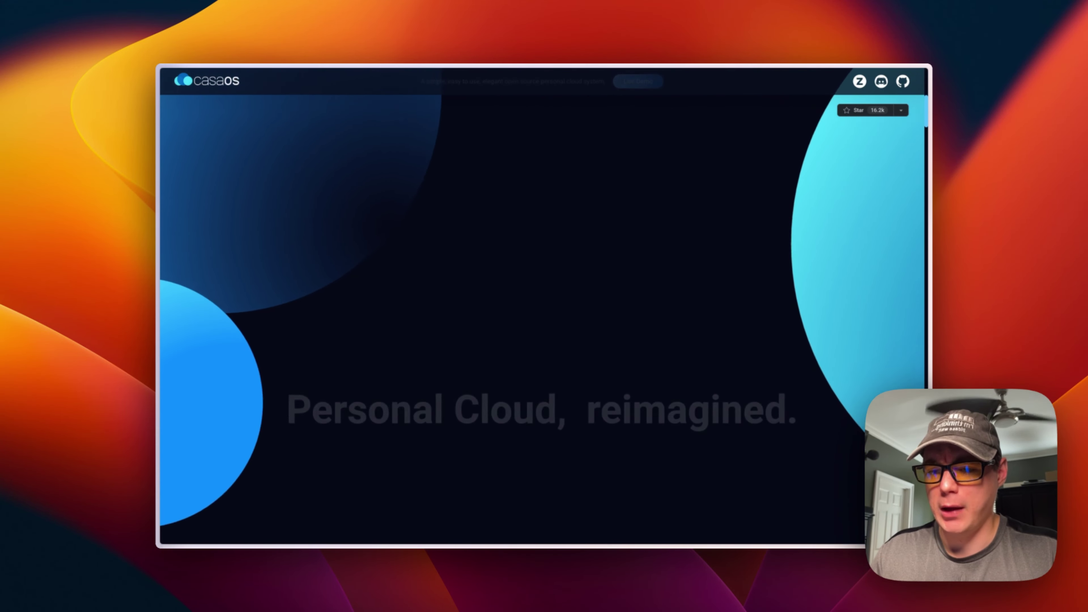
scroll(543, 306, down, 3)
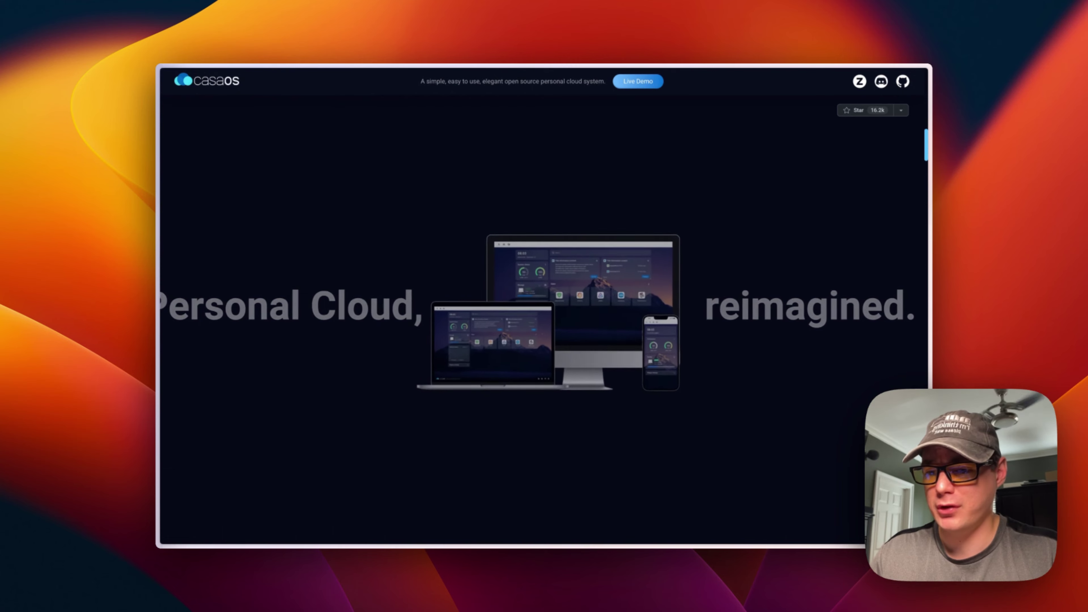
scroll(544, 307, down, 5)
scroll(544, 306, down, 5)
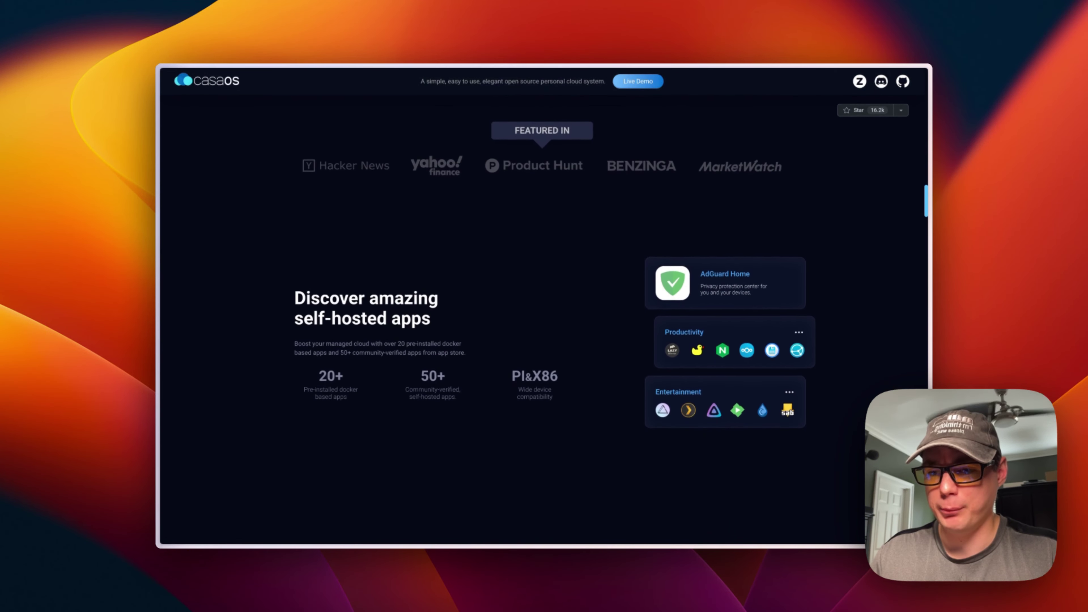
scroll(544, 306, up, 3)
scroll(423, 274, up, 5)
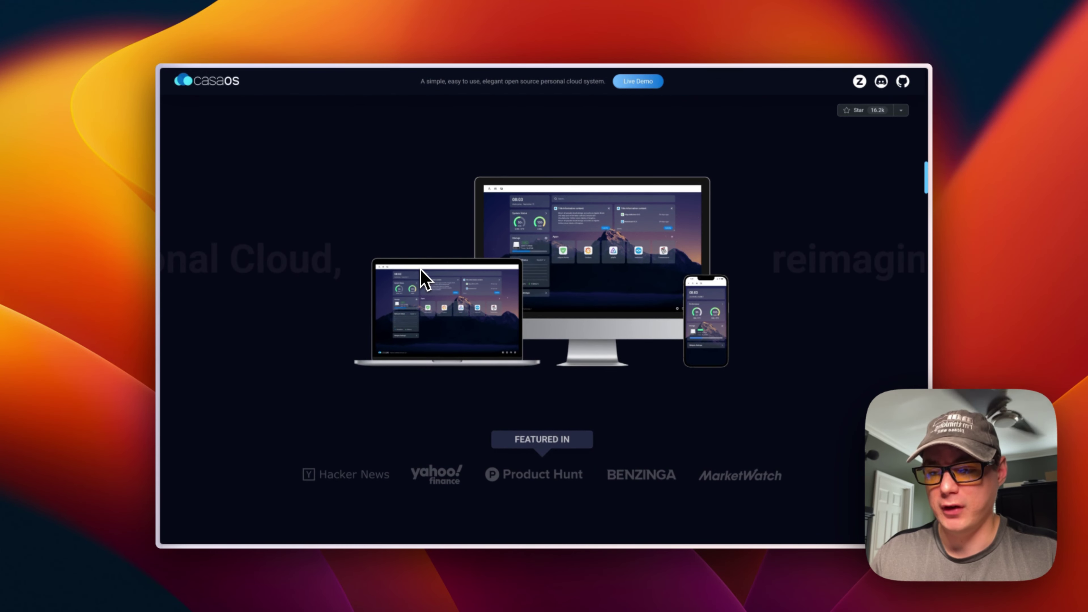
scroll(421, 270, down, 5)
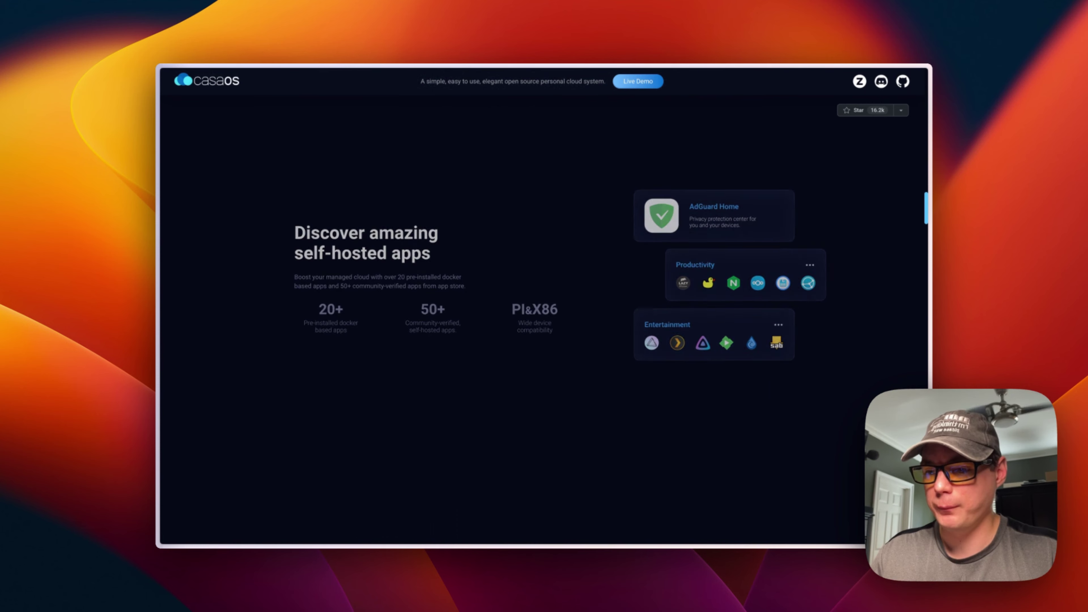
scroll(360, 307, up, 2)
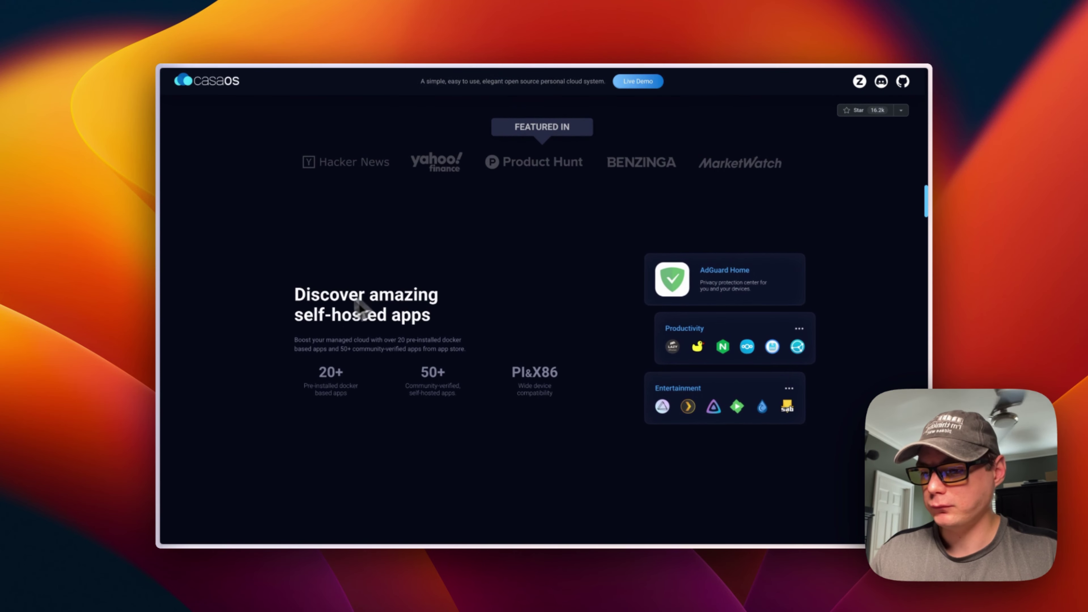
scroll(471, 383, down, 2)
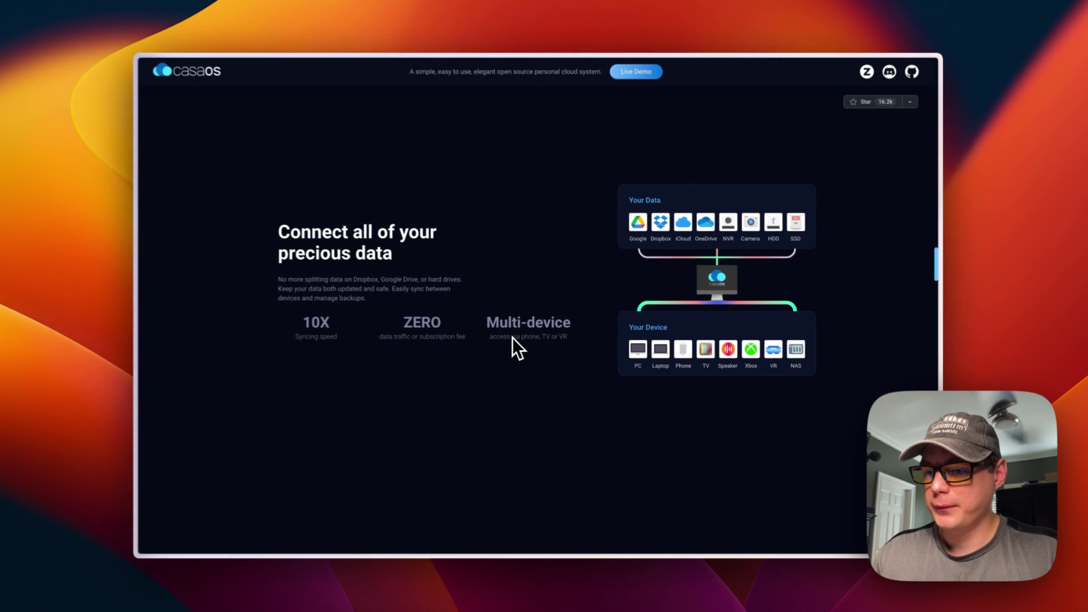
scroll(520, 343, down, 5)
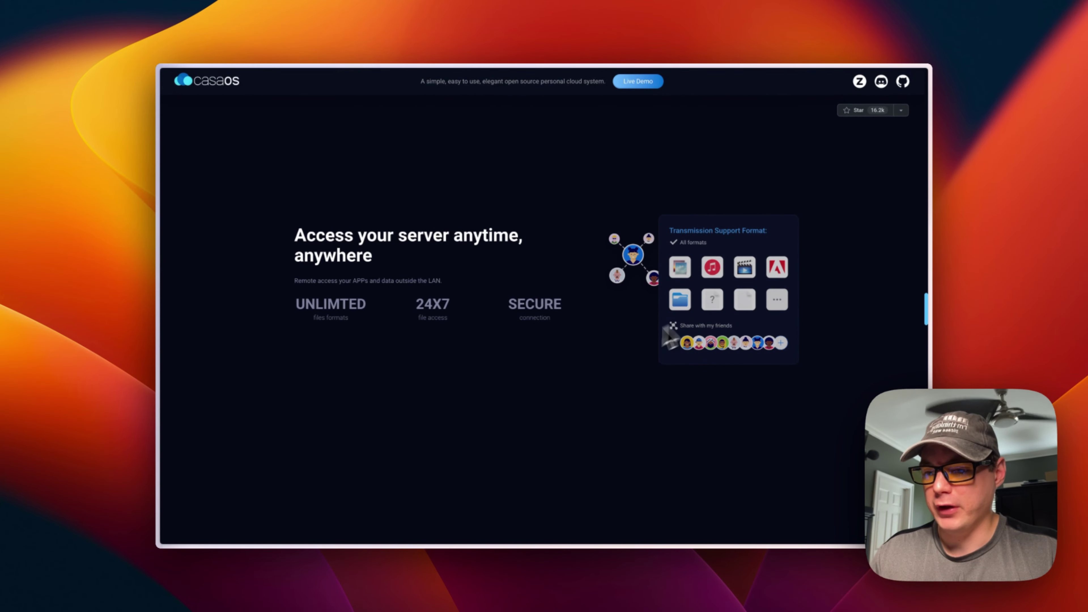
View the Flexible dashboard, Discover new Apps and Command-line interface demos in the How it works section.
scroll(619, 348, down, 6)
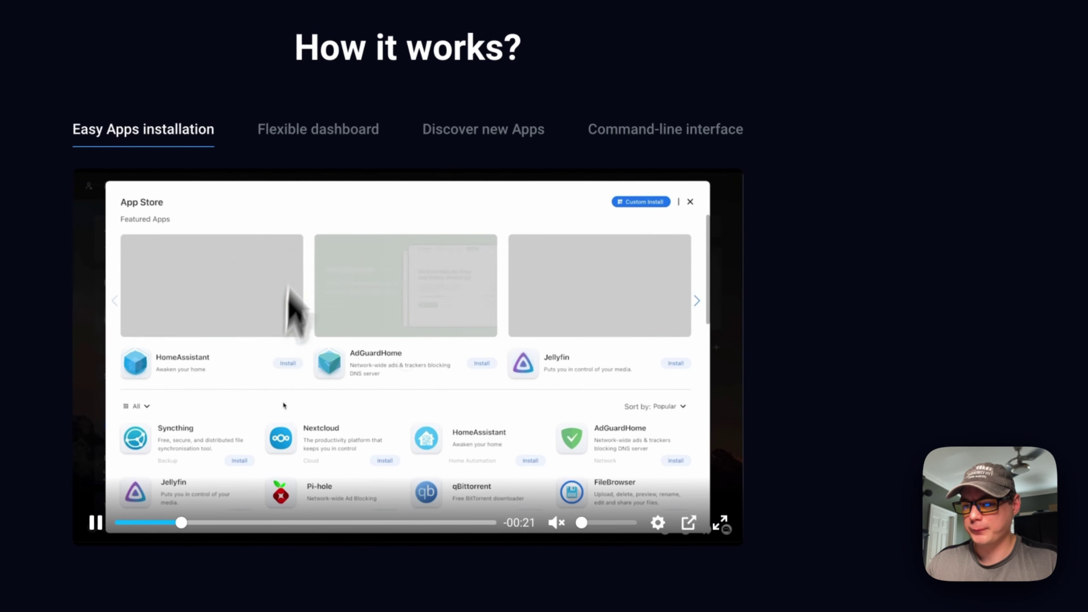
click(310, 136)
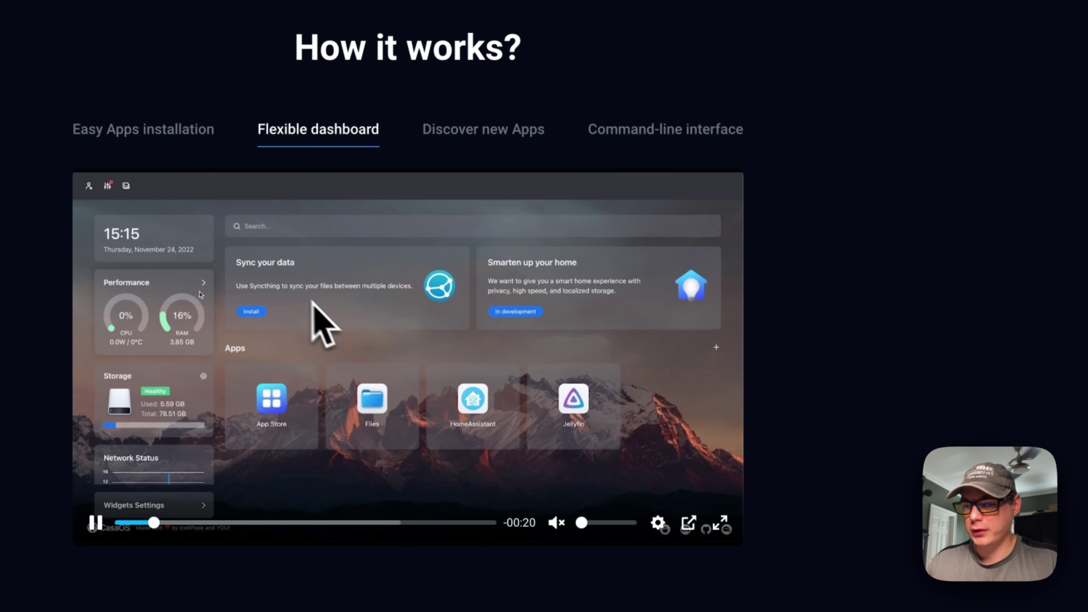
click(474, 143)
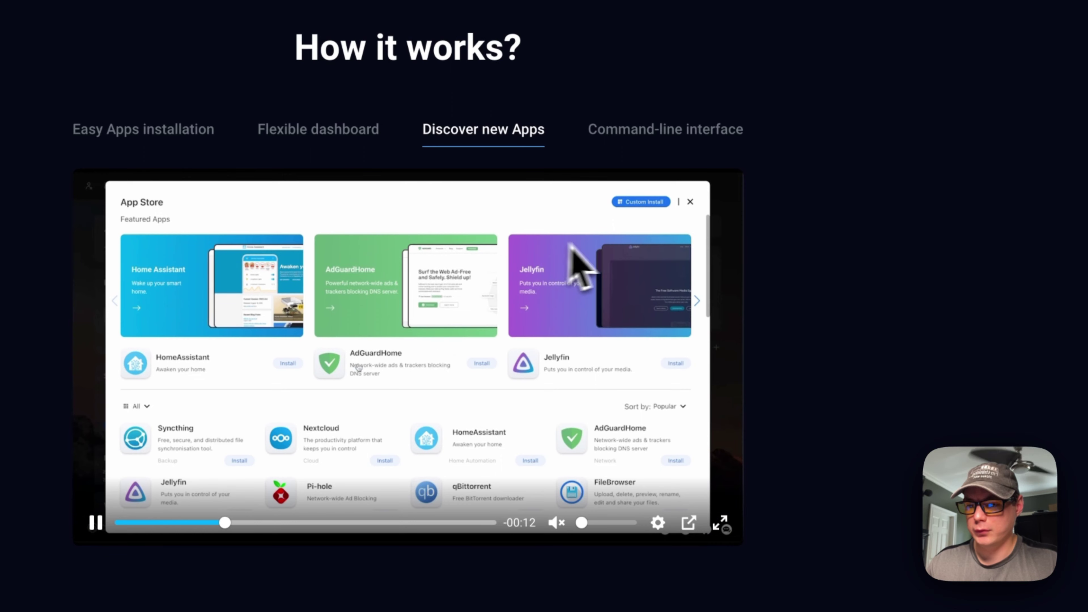
click(617, 142)
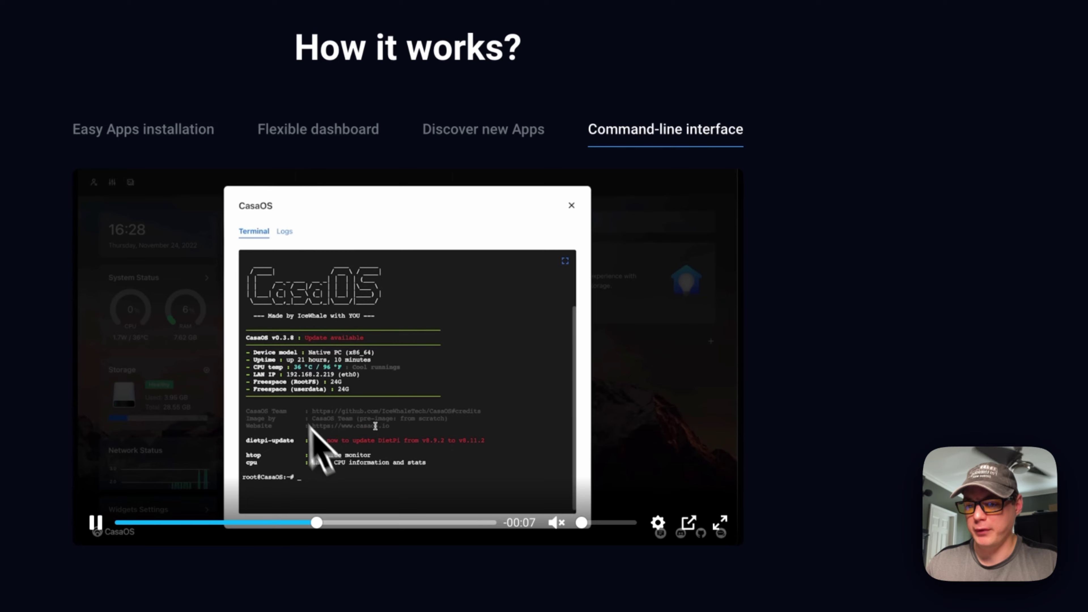
View the network file sharing, family privacy and disk expansion features under Build your home data center.
scroll(69, 469, down, 3)
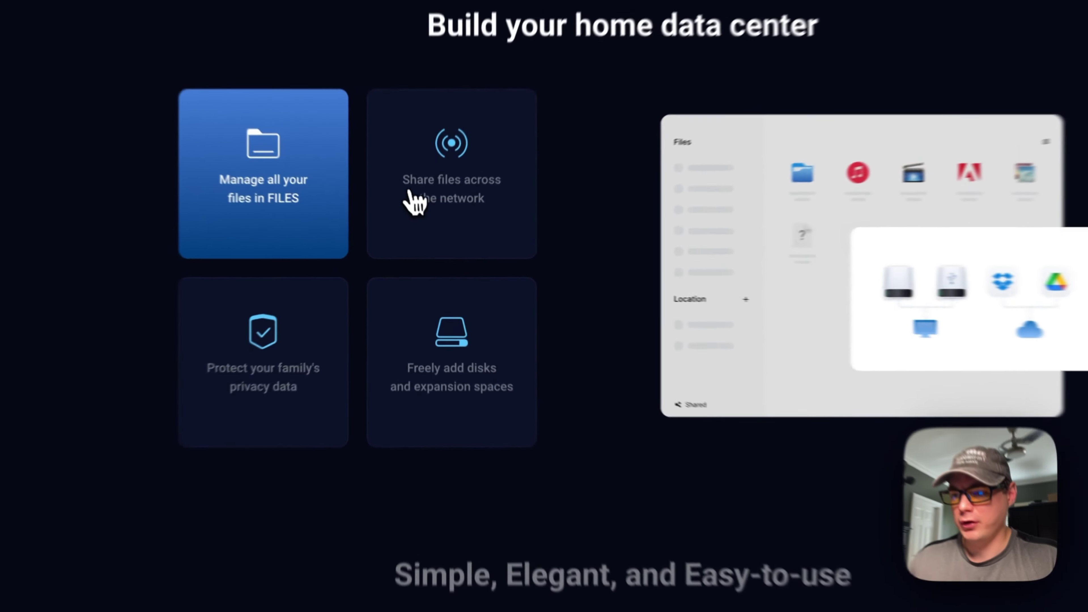
click(418, 226)
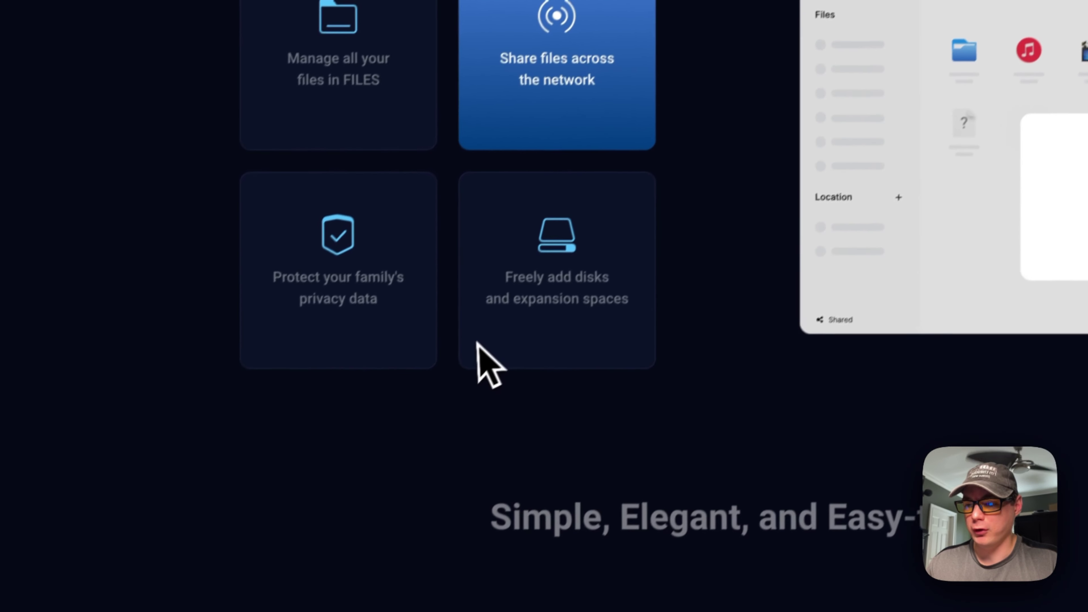
click(335, 284)
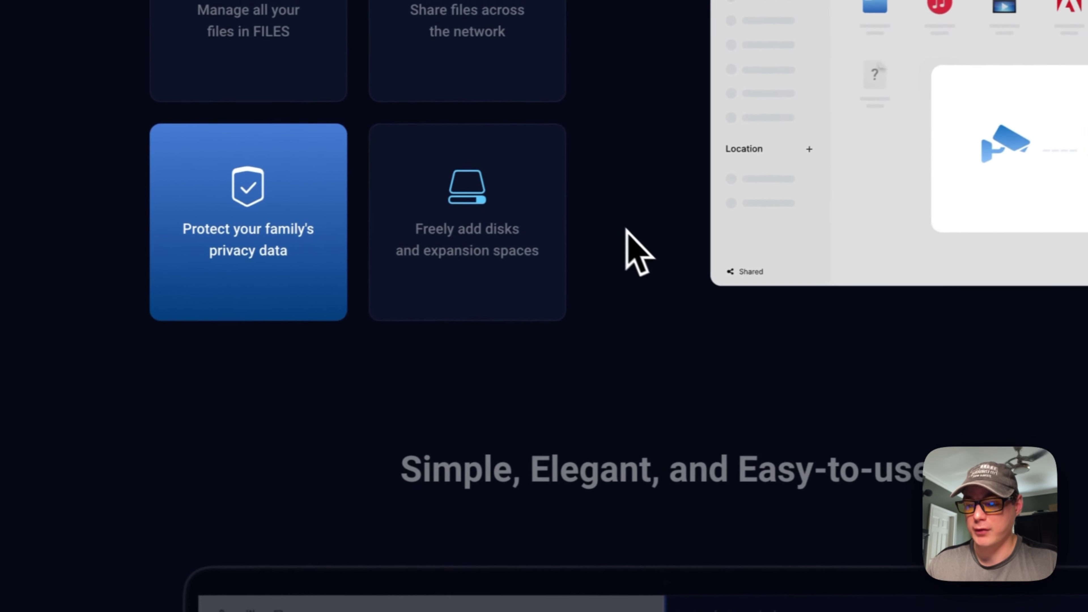
click(484, 237)
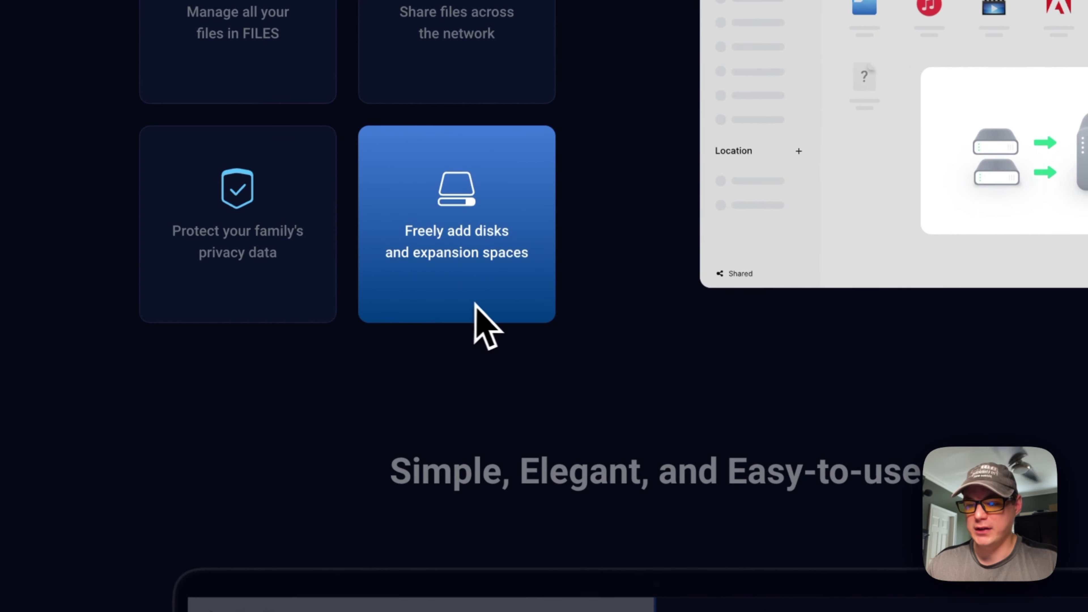
Compare the CasaOS dashboard with the command line using the comparison slider under Simple, Elegant, and Easy-to-use.
scroll(480, 340, down, 10)
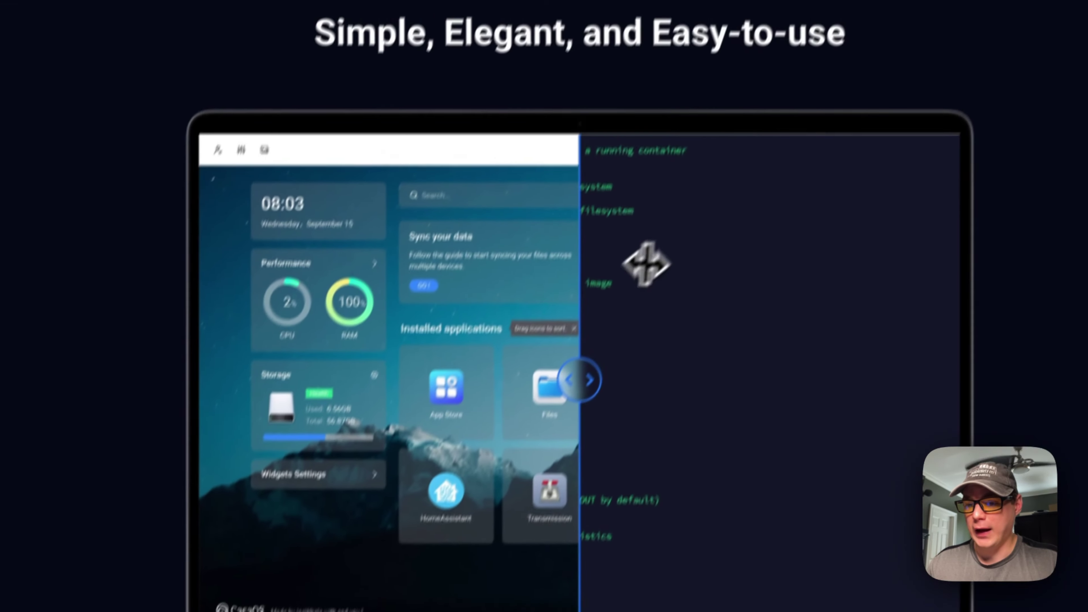
drag(580, 380, 199, 403)
drag(308, 332, 935, 293)
drag(669, 308, 487, 308)
Examine the supported hardware, compatible systems, Apps and community sections of the CasaOS homepage, and return to its beginning.
scroll(487, 308, down, 8)
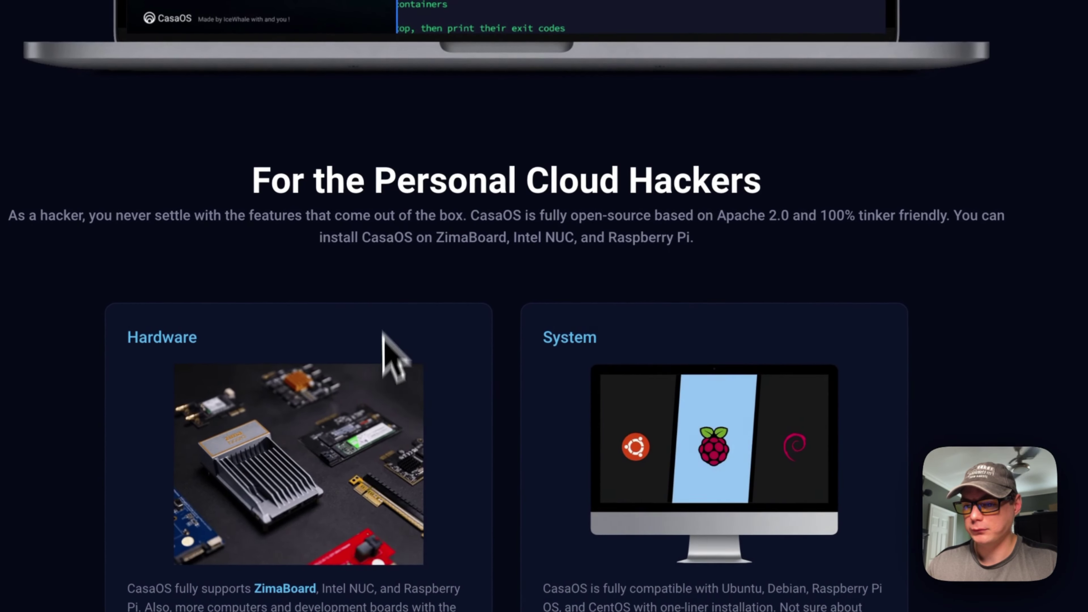
scroll(383, 332, down, 7)
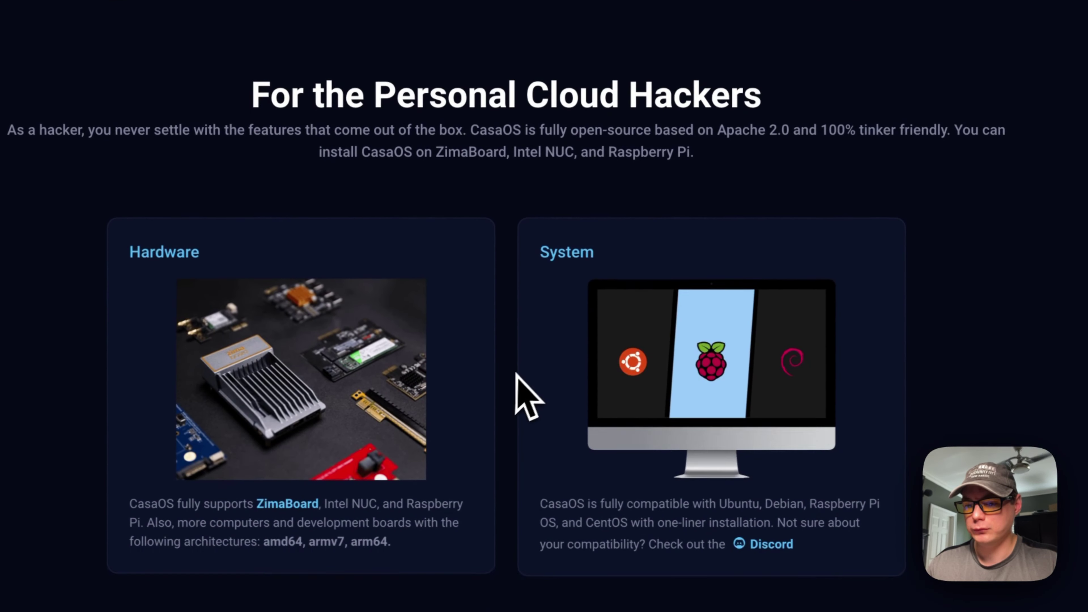
scroll(498, 352, up, 2)
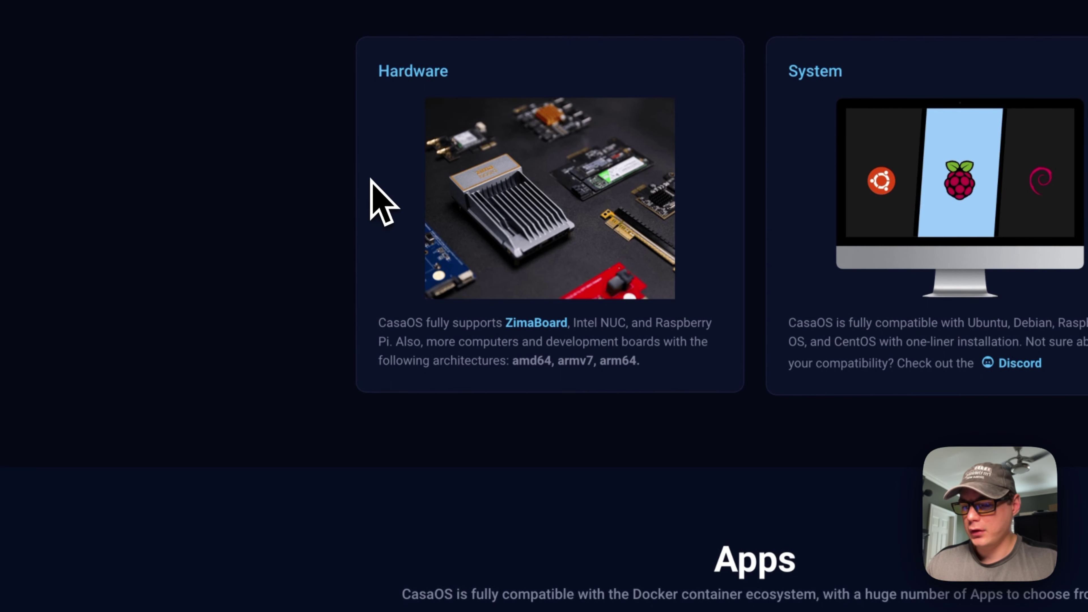
scroll(371, 184, down, 3)
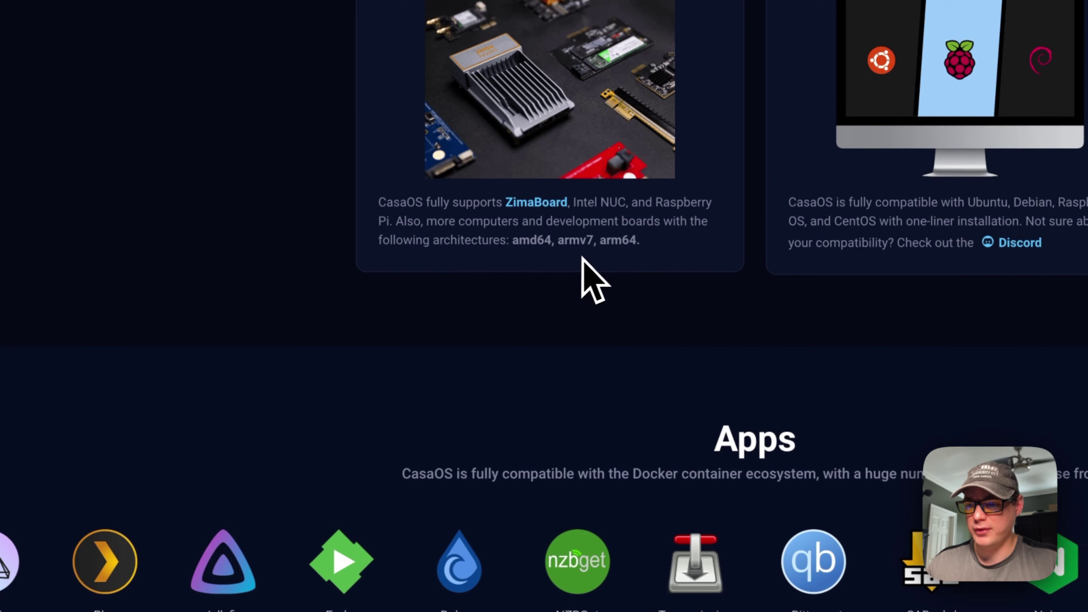
scroll(386, 223, down, 3)
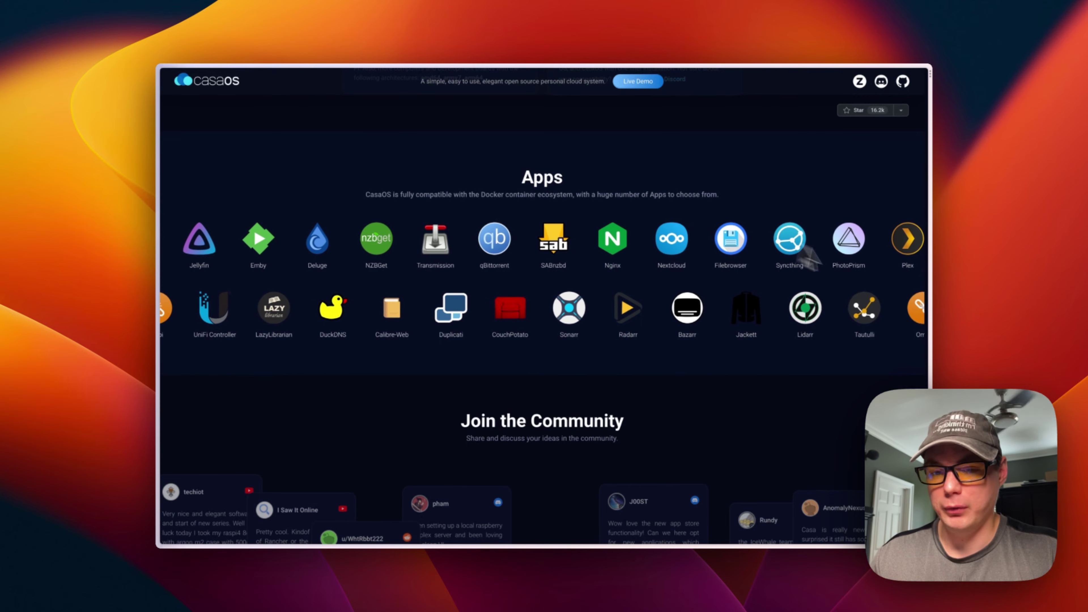
scroll(445, 331, down, 1)
scroll(443, 326, down, 10)
scroll(444, 326, up, 15)
scroll(542, 307, up, 15)
scroll(542, 307, up, 10)
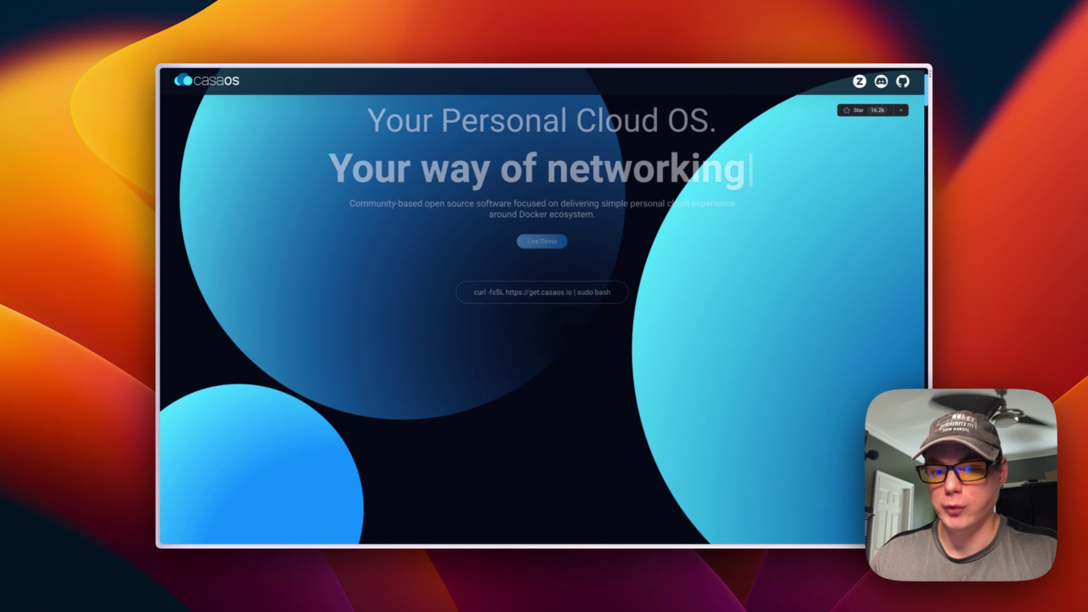
scroll(441, 322, up, 3)
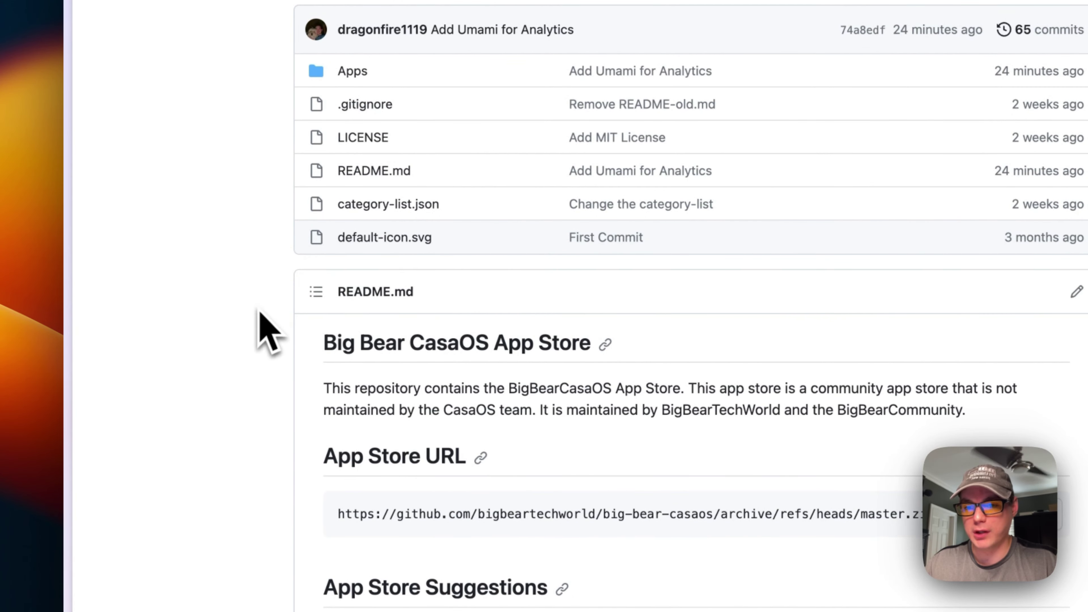
Examine the Big Bear CasaOS App Store README on GitHub, covering the App Store URL, suggestions and Apps table.
scroll(275, 343, down, 5)
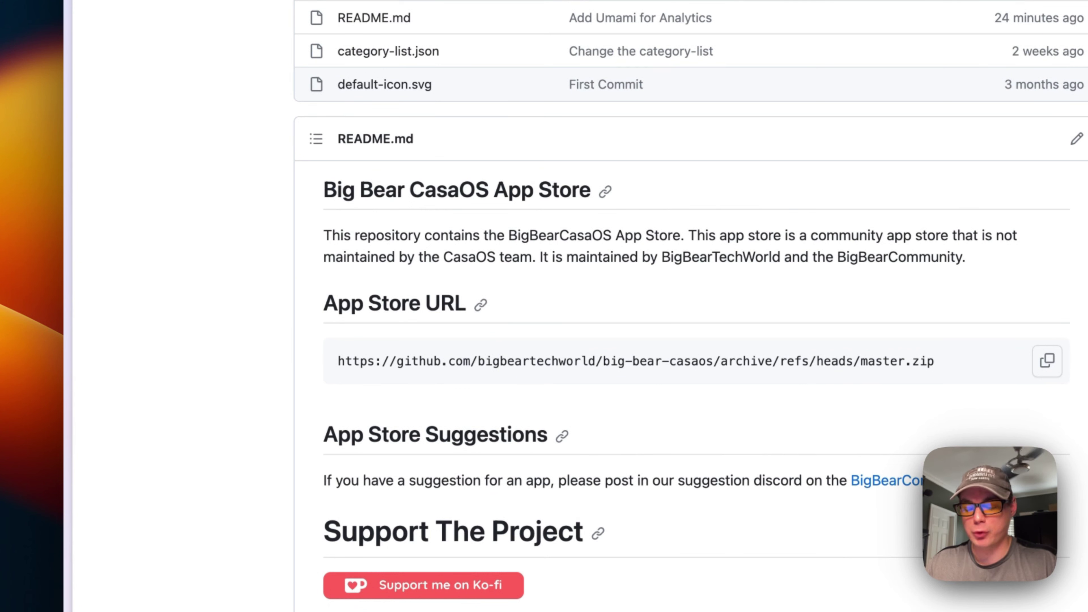
scroll(266, 328, down, 2)
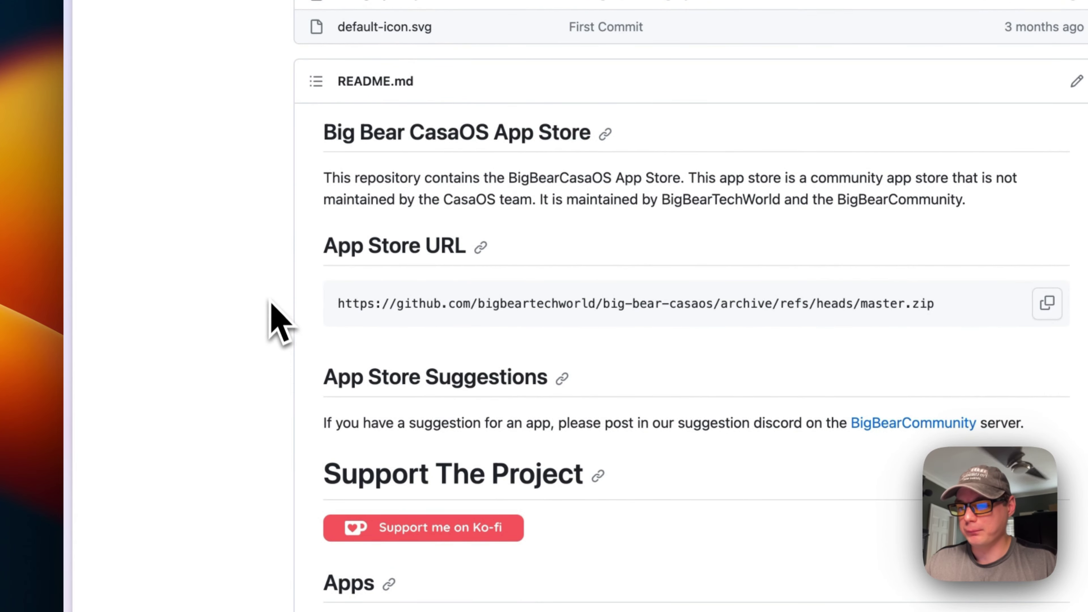
scroll(300, 309, down, 2)
scroll(360, 287, down, 15)
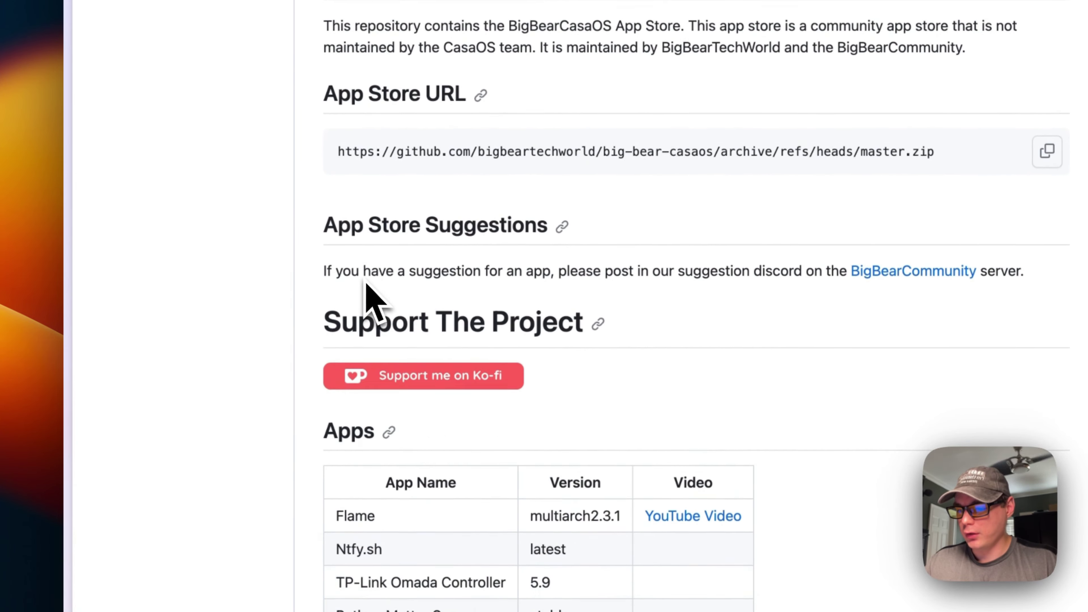
Examine the README's Apps table, the UI How to instructions for adding the store, and the CasaOS version note.
scroll(366, 292, down, 2)
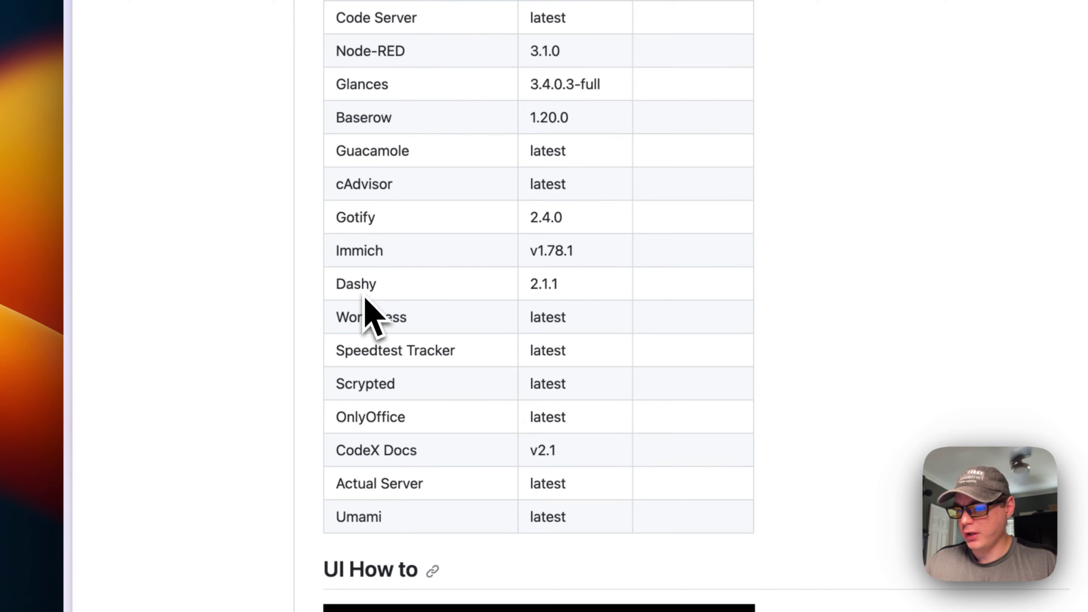
scroll(392, 350, down, 20)
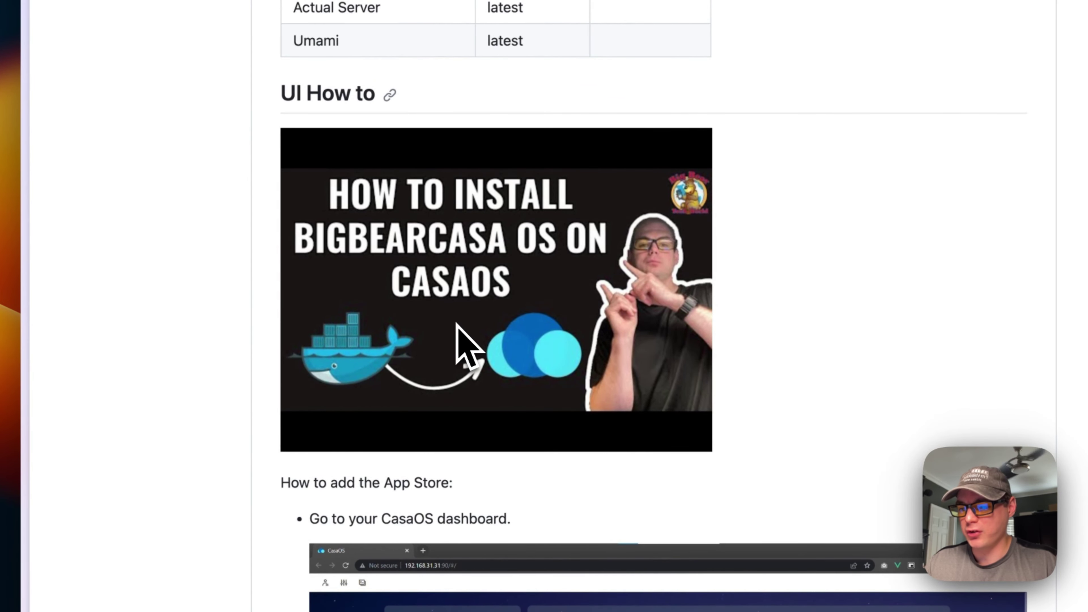
scroll(224, 309, down, 15)
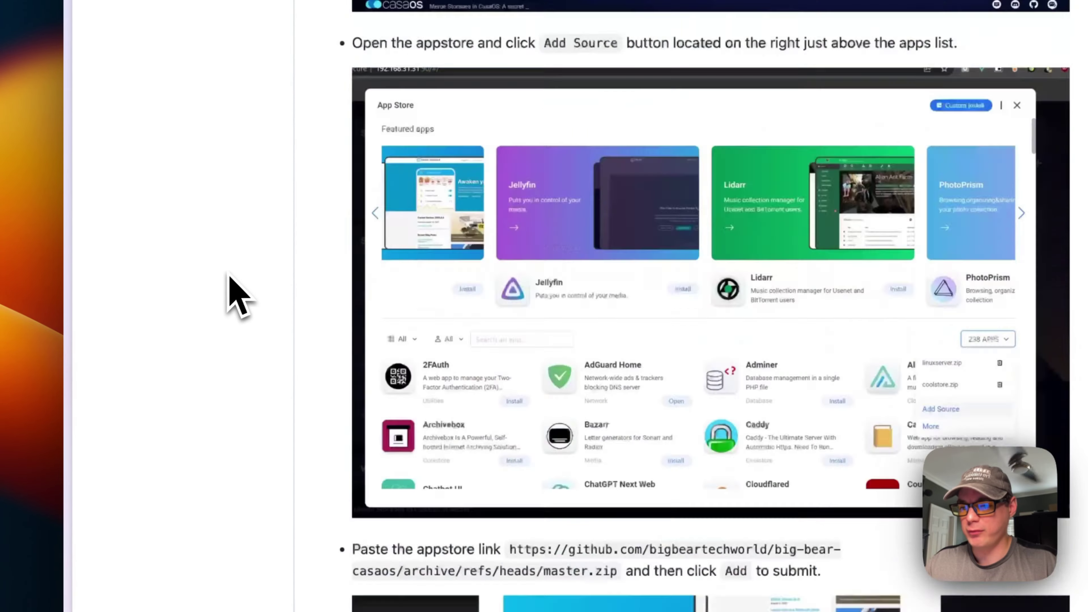
scroll(238, 296, up, 20)
scroll(237, 296, down, 20)
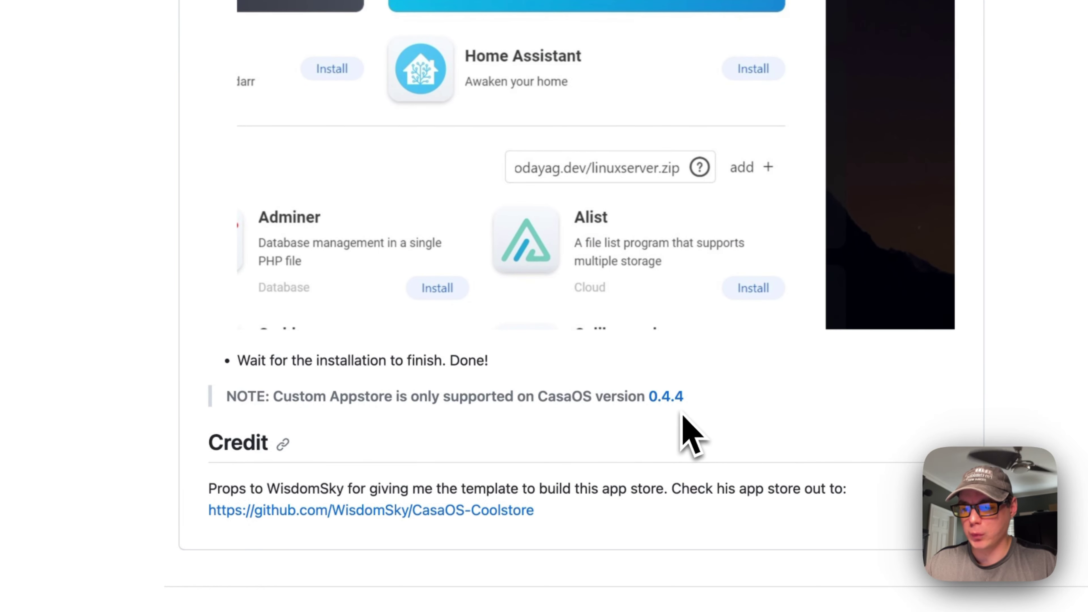
scroll(435, 318, up, 15)
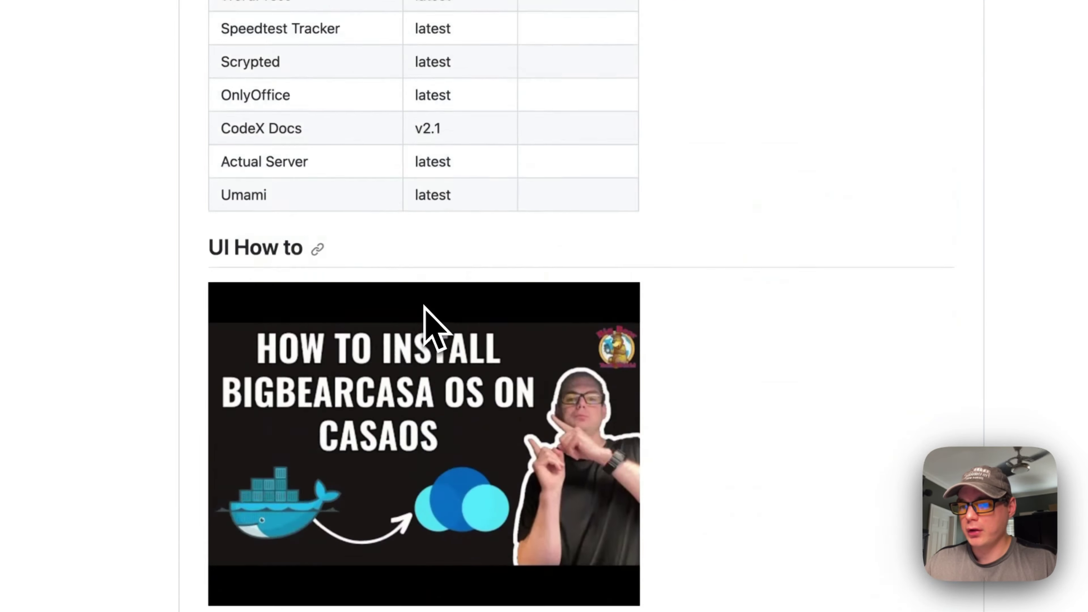
scroll(429, 318, down, 1)
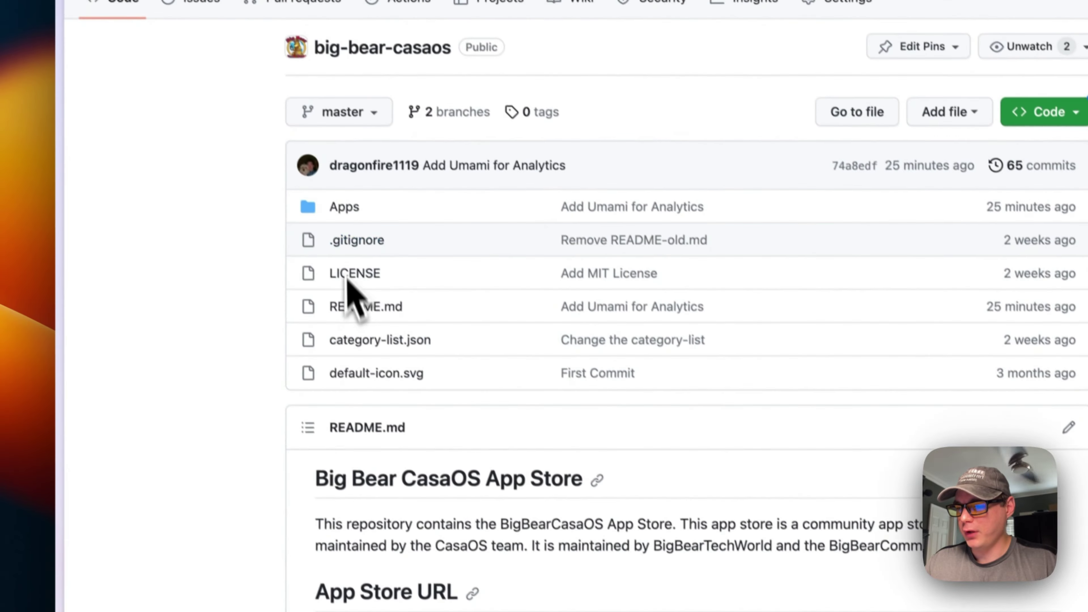
Open the docker-compose.yml file in the repository's Apps/umami folder.
click(273, 81)
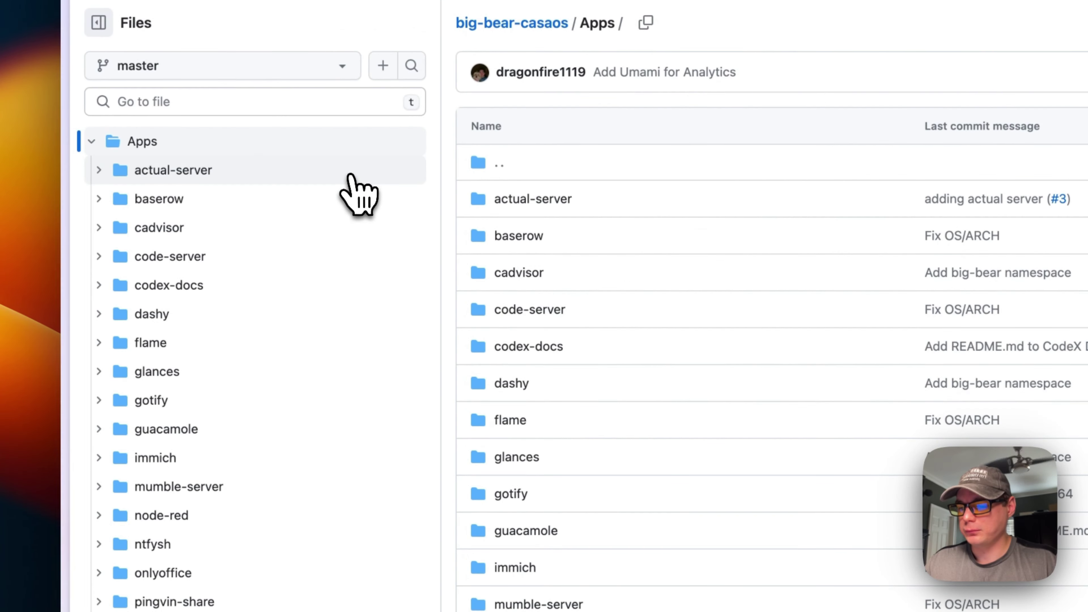
scroll(554, 394, down, 5)
scroll(557, 384, down, 6)
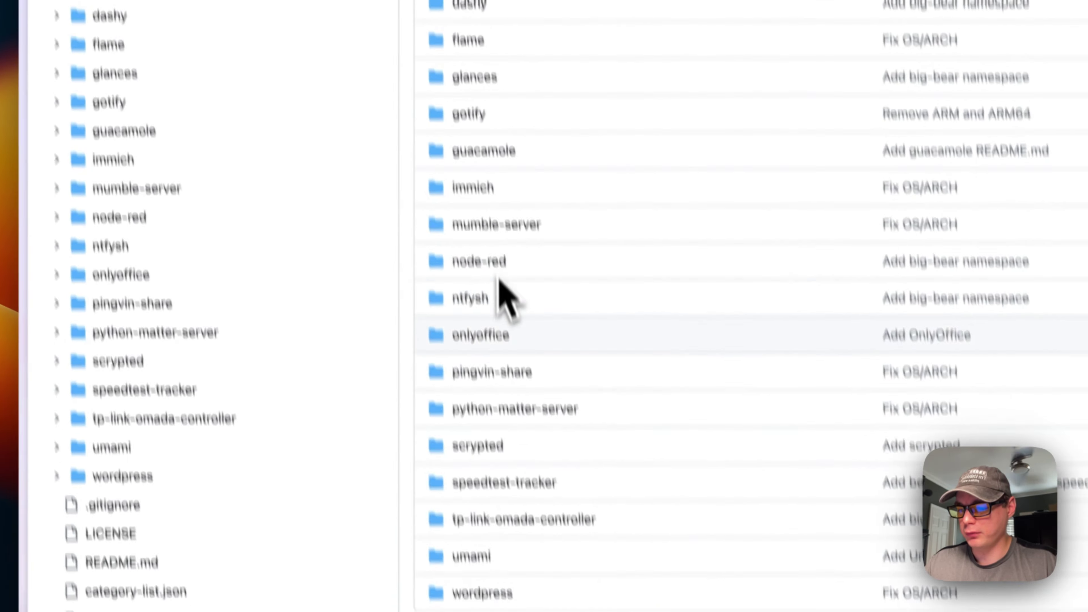
click(434, 449)
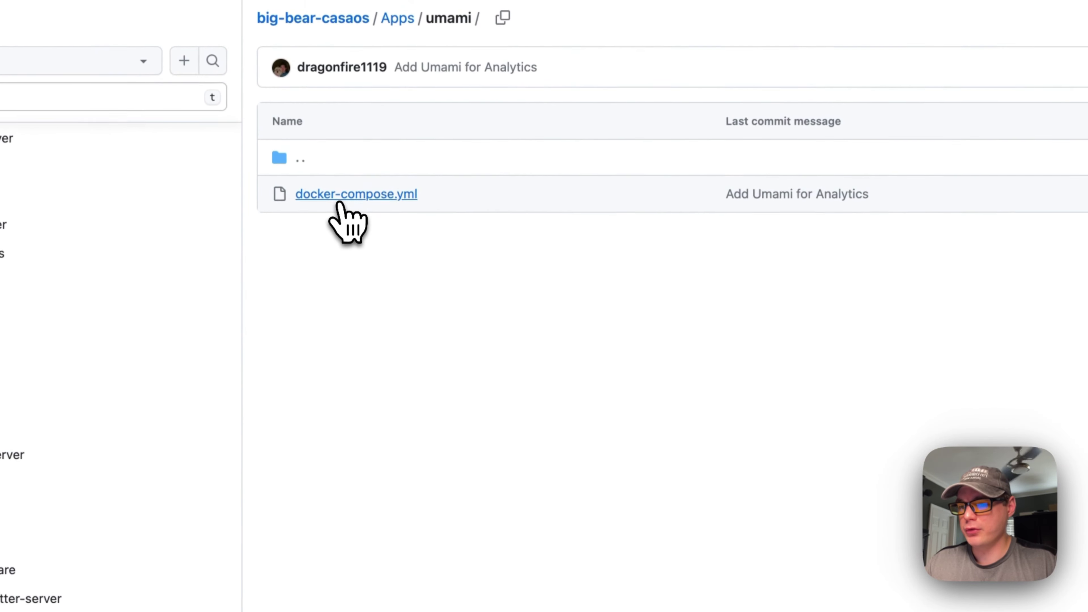
click(342, 198)
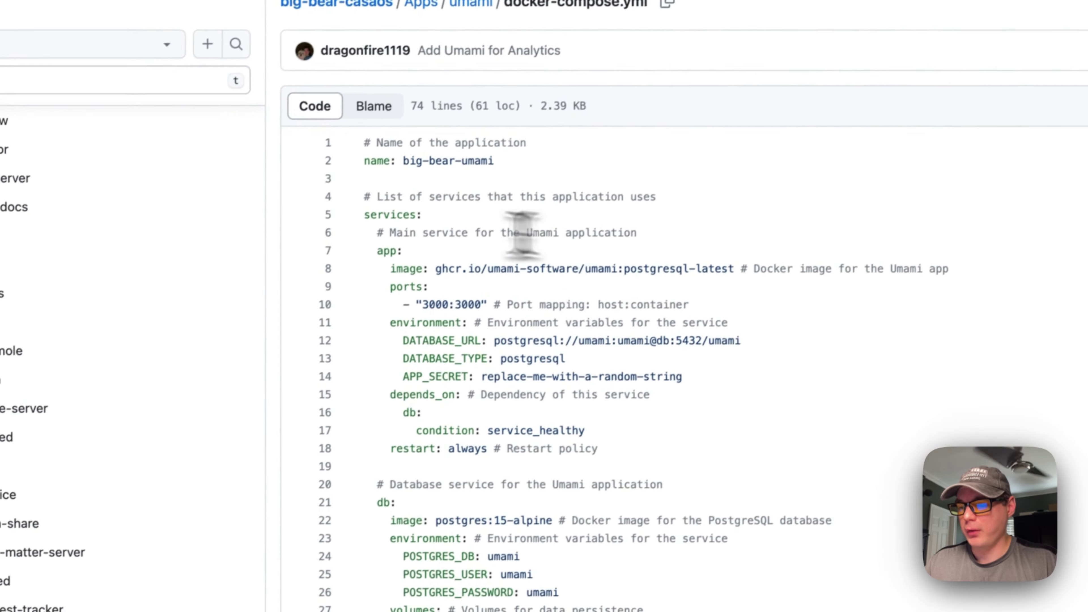
Highlight the application name, the services list and the main app service at the start of docker-compose.yml.
drag(341, 160, 517, 201)
drag(583, 224, 581, 223)
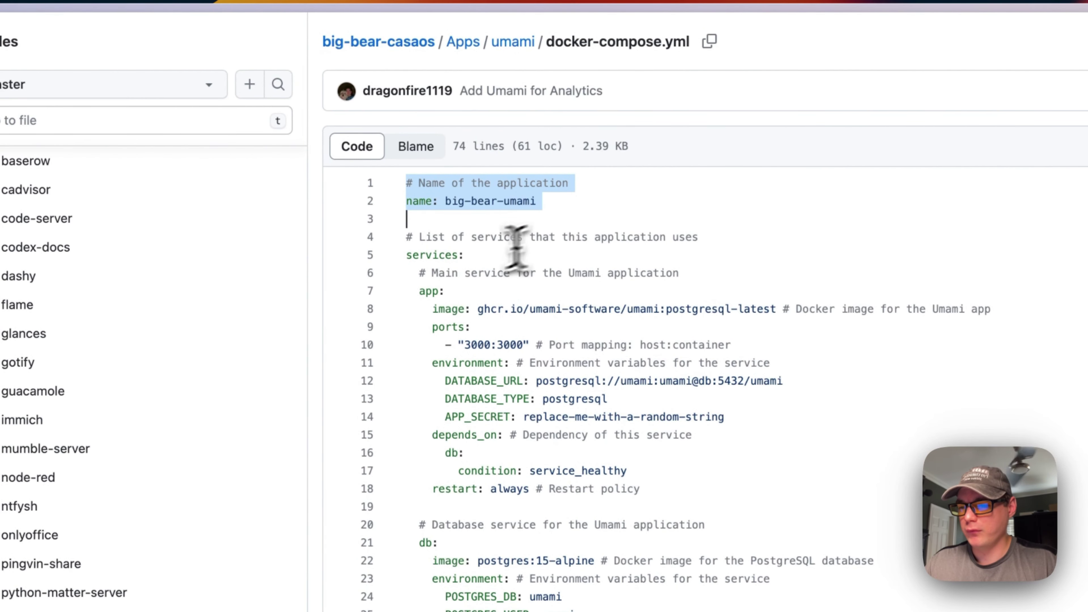
drag(407, 238, 495, 248)
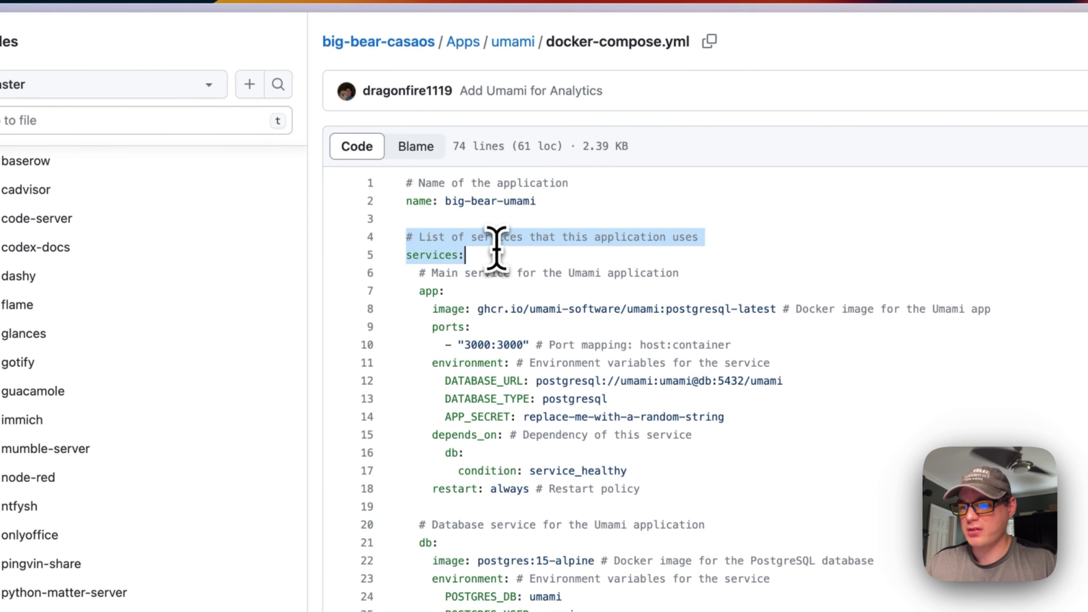
drag(419, 273, 469, 283)
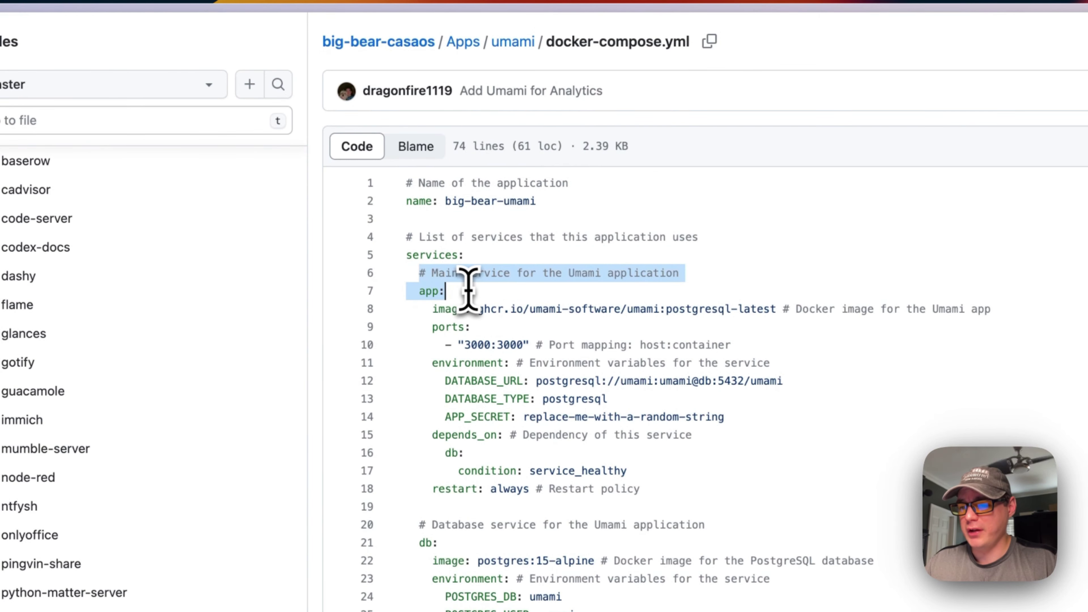
double_click(422, 255)
double_click(429, 291)
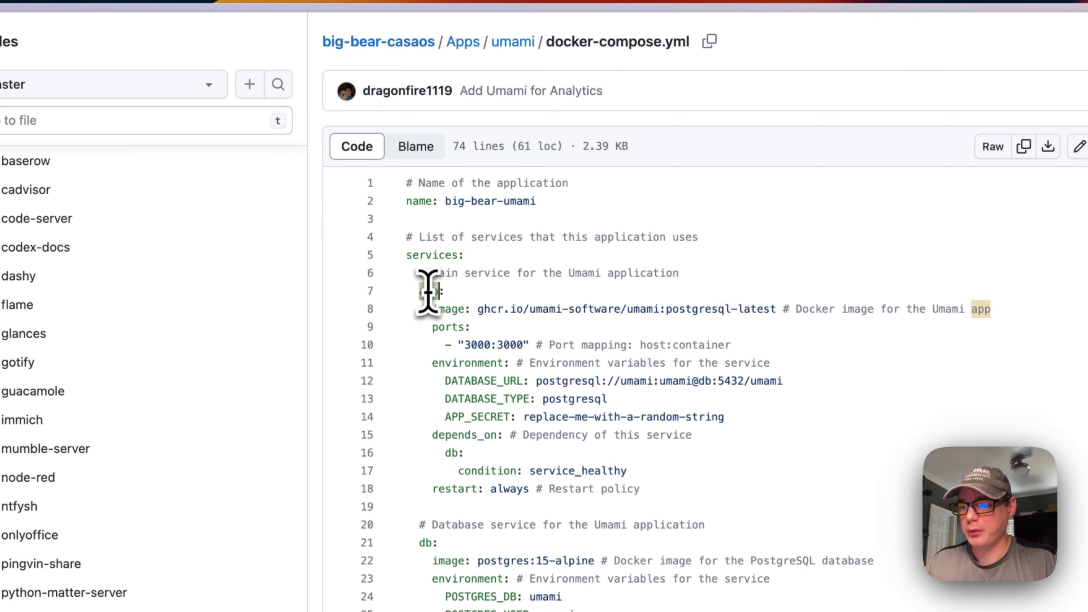
Compare the main entry in the x-casaos configuration with the app service defined under services.
scroll(429, 292, down, 10)
drag(342, 305, 447, 304)
key(Right)
scroll(384, 303, up, 6)
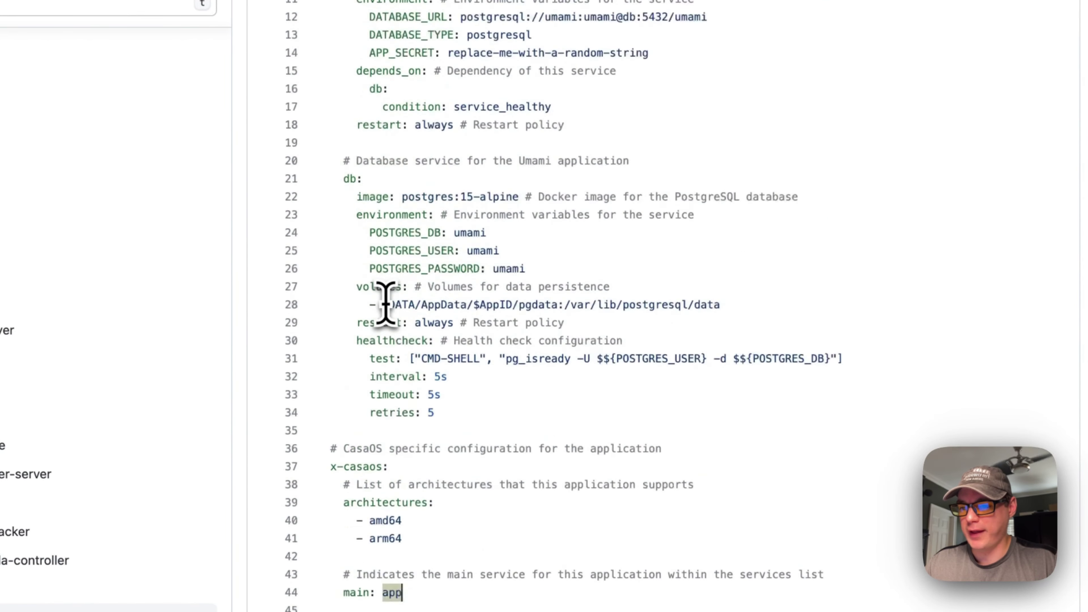
scroll(385, 303, up, 7)
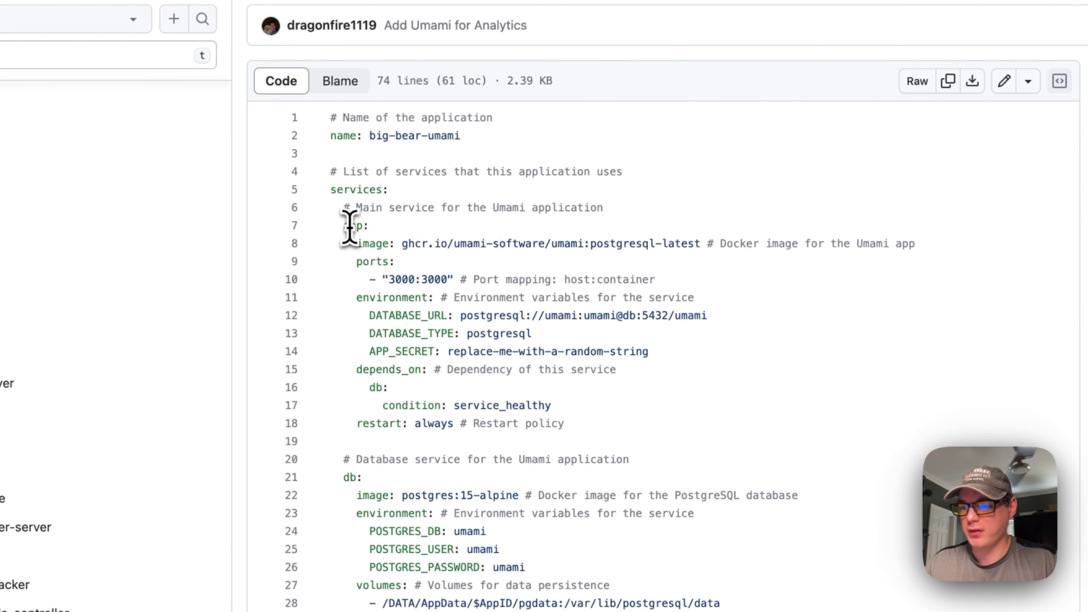
click(349, 227)
scroll(350, 228, down, 8)
scroll(395, 397, up, 8)
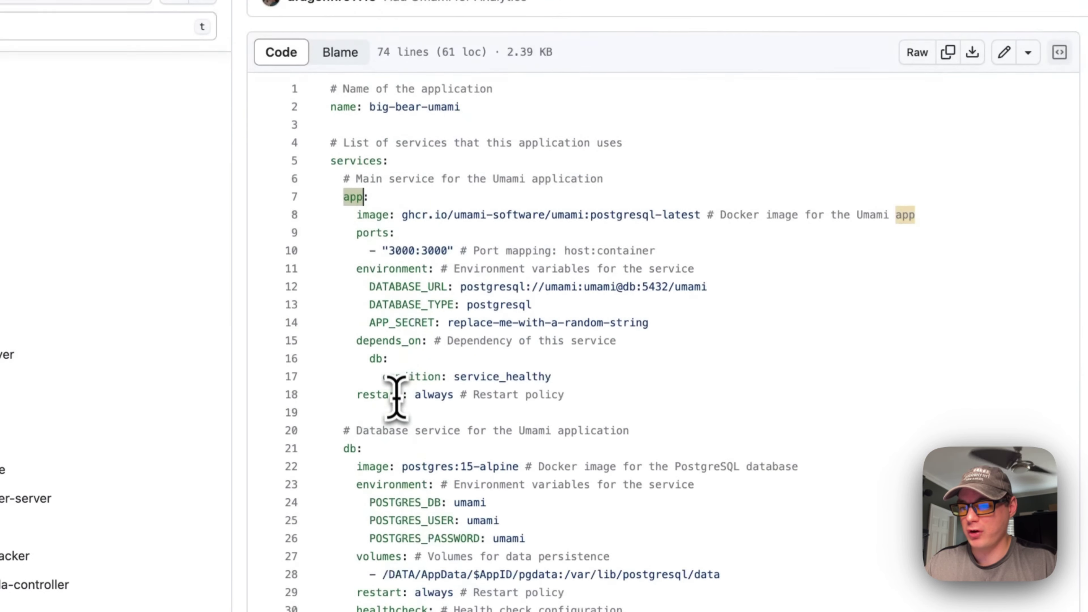
Highlight the app service's Docker image line and its postgresql-latest tag.
drag(359, 222, 702, 218)
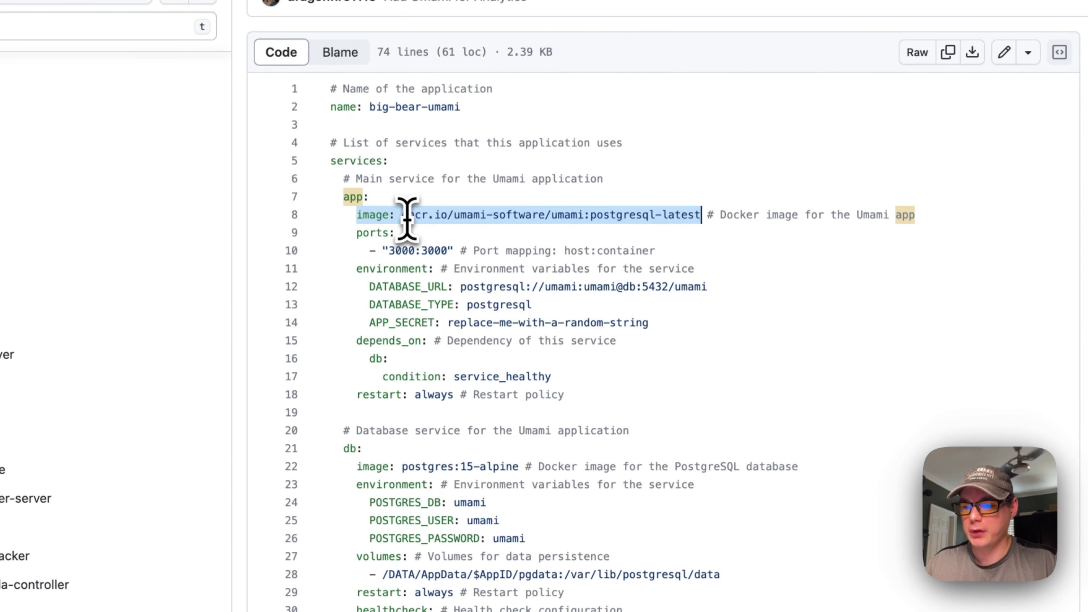
click(590, 216)
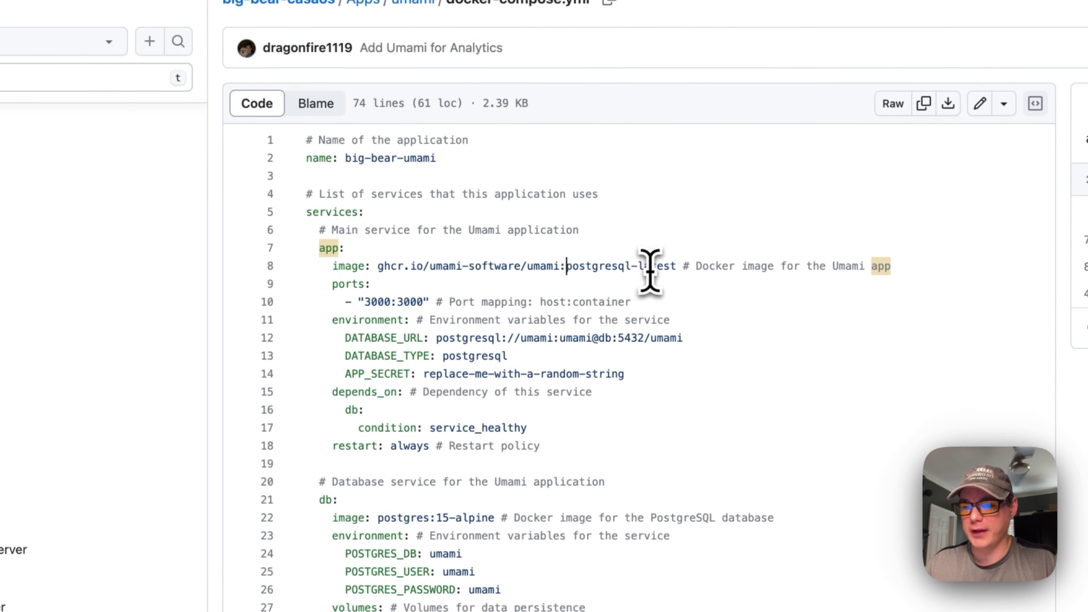
drag(567, 266, 678, 267)
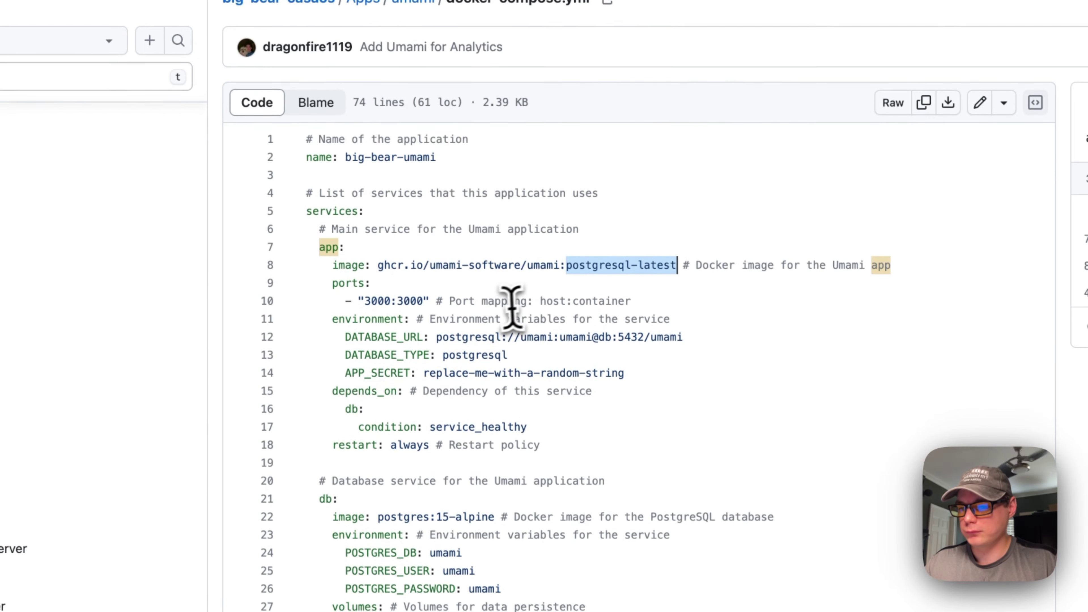
Highlight the app service's 3000:3000 port mapping and its host port.
scroll(471, 306, down, 1)
drag(333, 269, 717, 275)
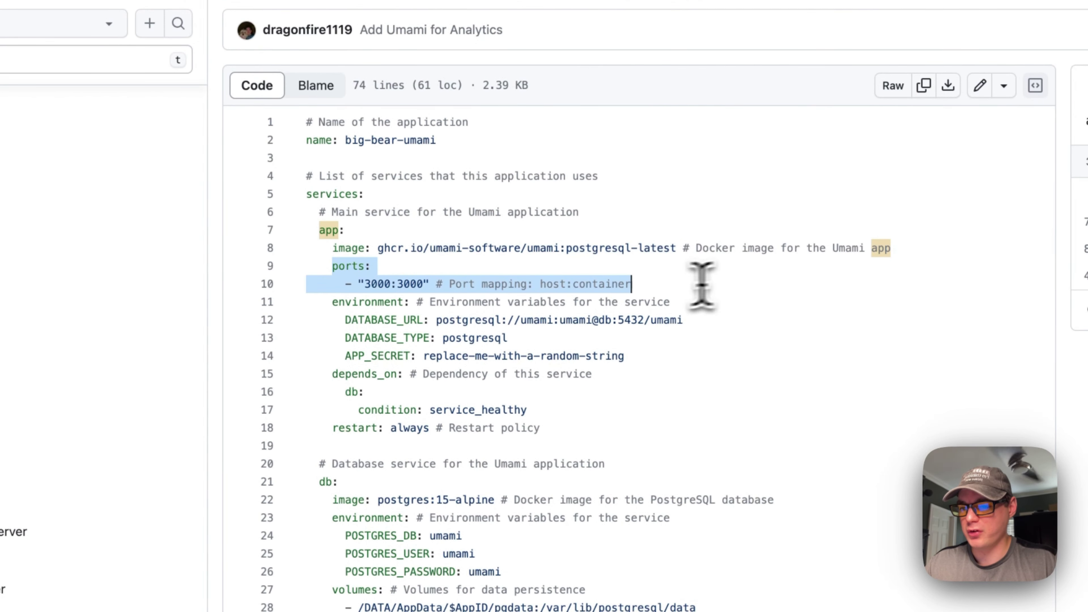
drag(365, 284, 425, 285)
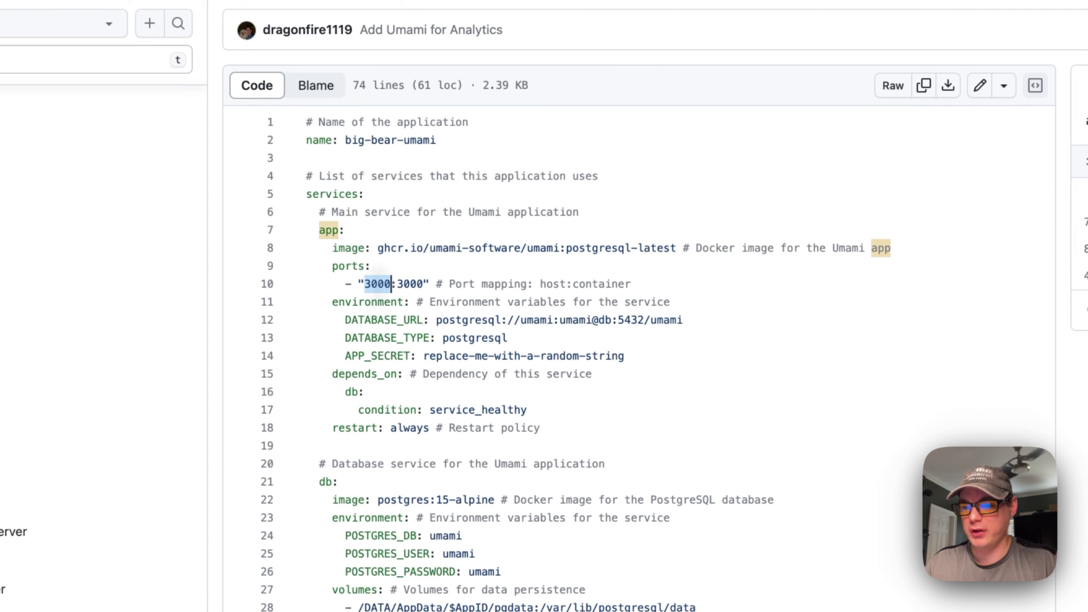
drag(387, 291, 392, 286)
Review the app service's environment variables, highlighting DATABASE_URL, DATABASE_TYPE and APP_SECRET in turn.
drag(334, 302, 619, 355)
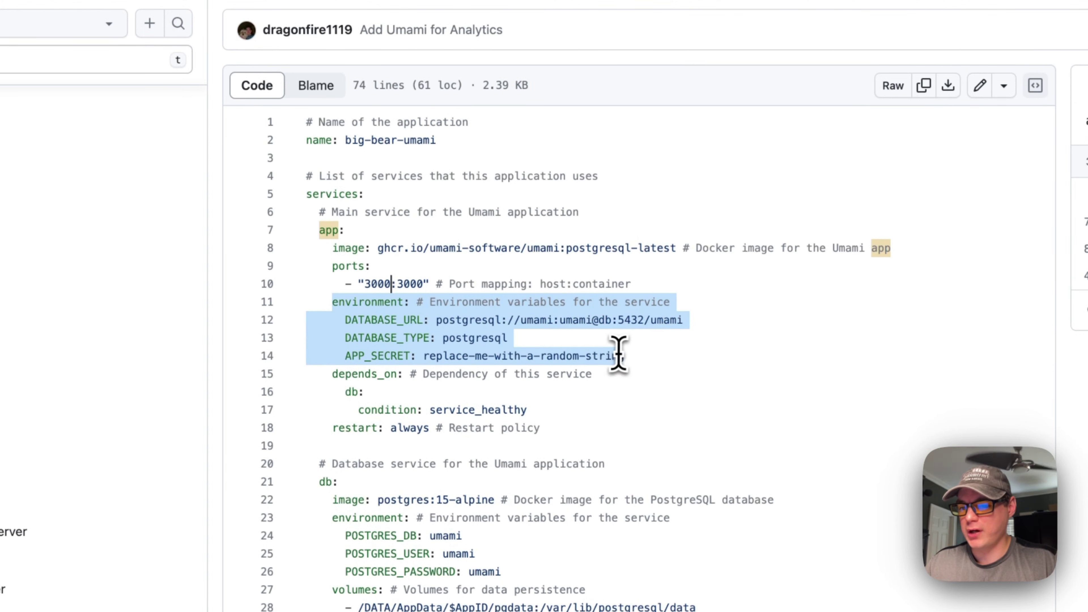
click(339, 320)
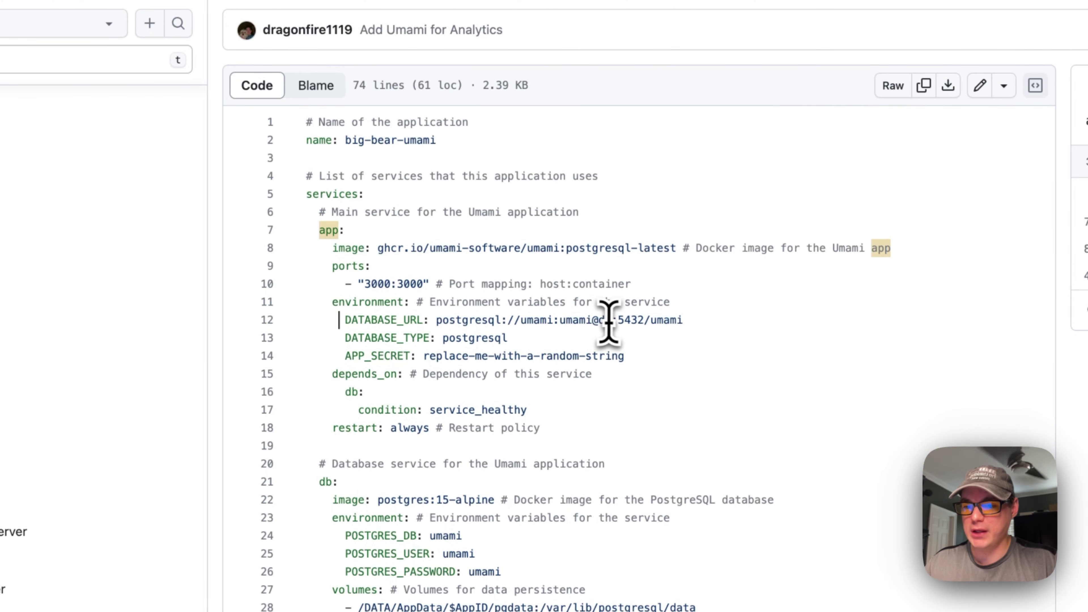
double_click(636, 319)
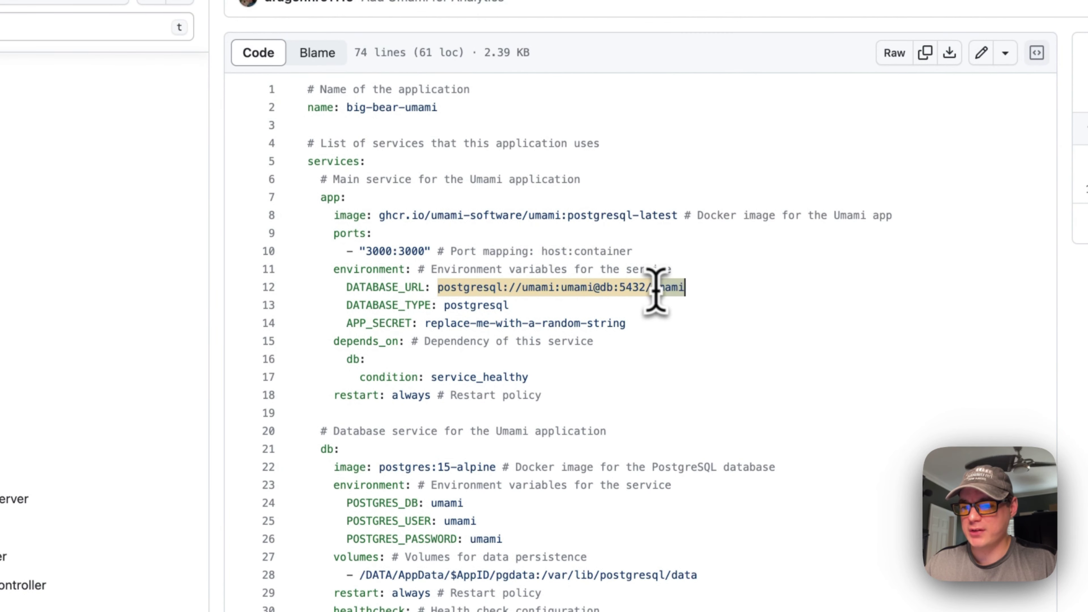
scroll(484, 316, down, 1)
drag(347, 284, 574, 284)
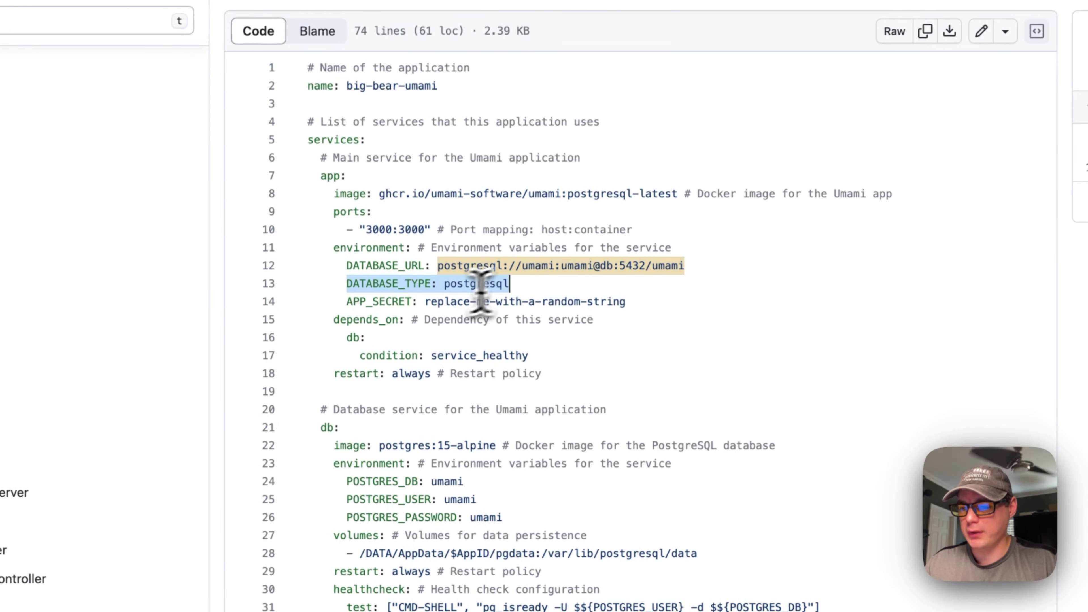
drag(348, 302, 628, 302)
click(389, 283)
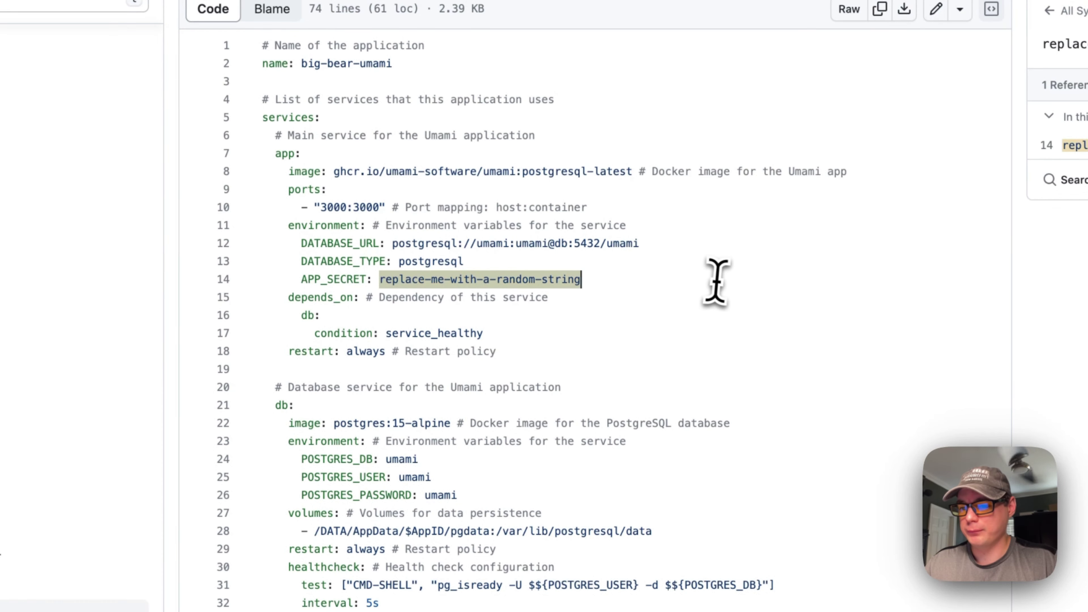
Review the app service's depends_on block with its db health condition, and highlight the restart policy line.
drag(333, 263, 562, 294)
click(376, 270)
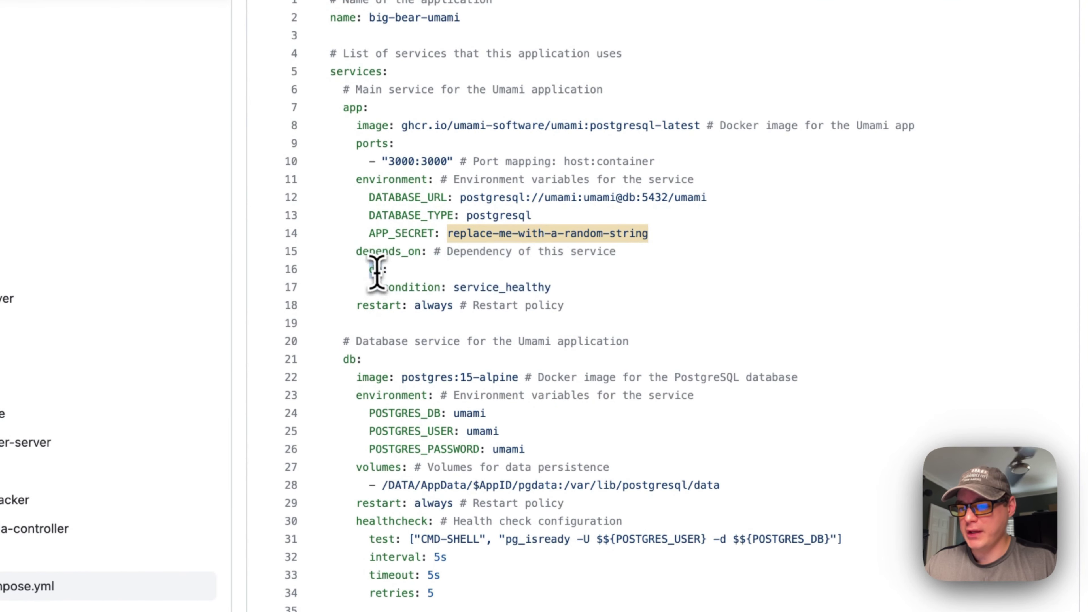
click(356, 359)
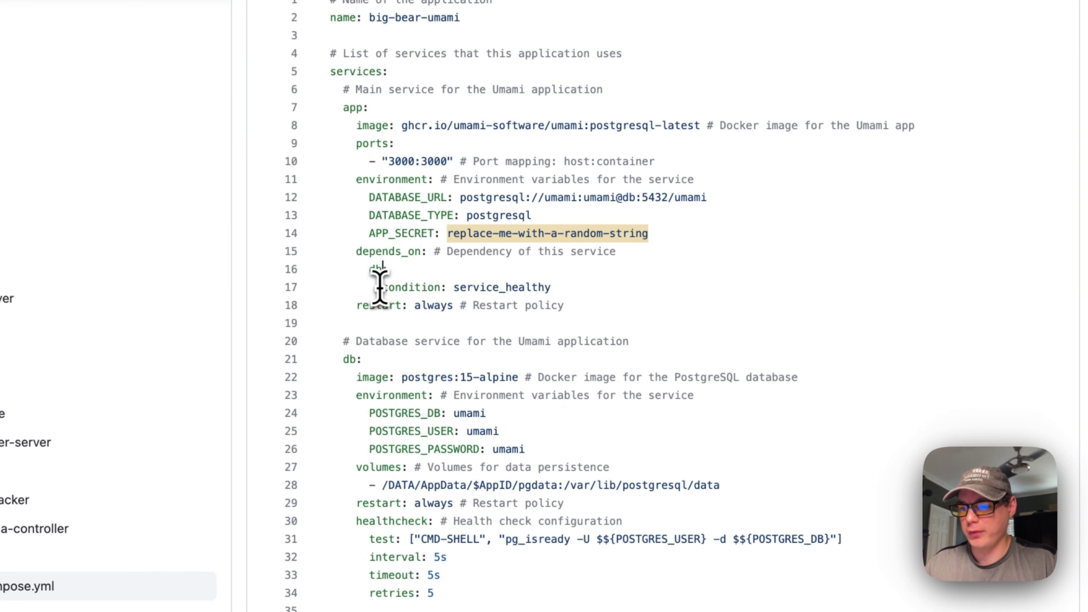
drag(380, 287, 801, 306)
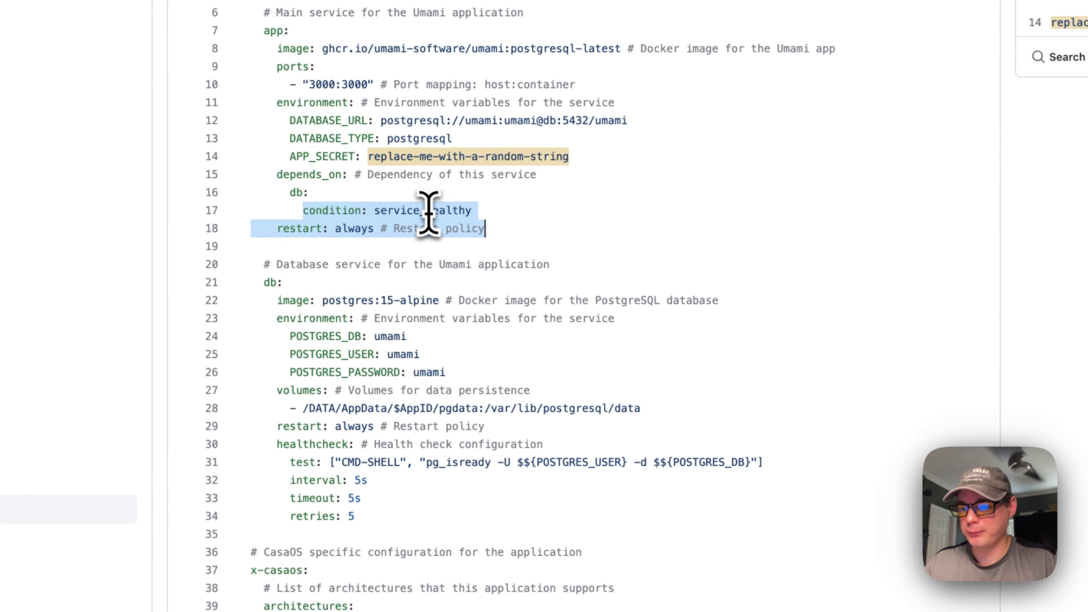
click(276, 231)
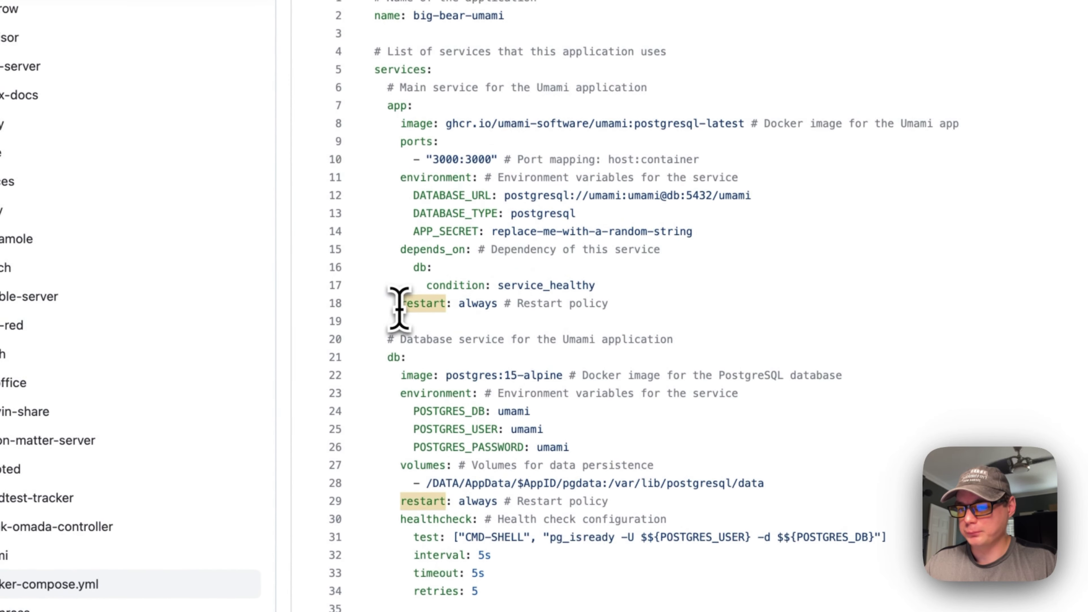
drag(400, 304, 612, 305)
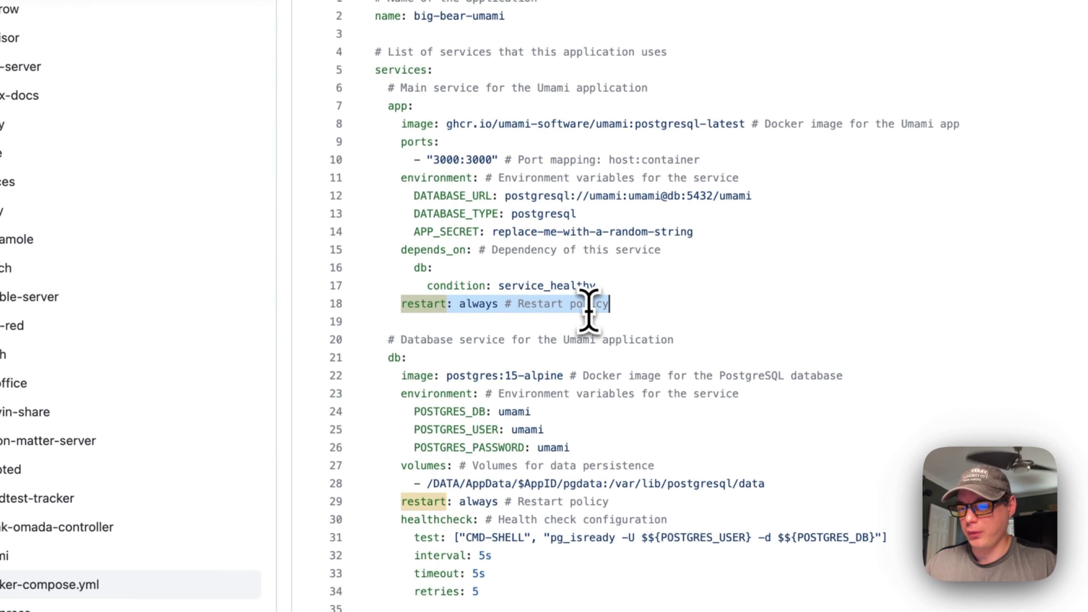
Highlight the entire db service block in the compose file, from its name through the healthcheck retries line.
scroll(463, 308, down, 4)
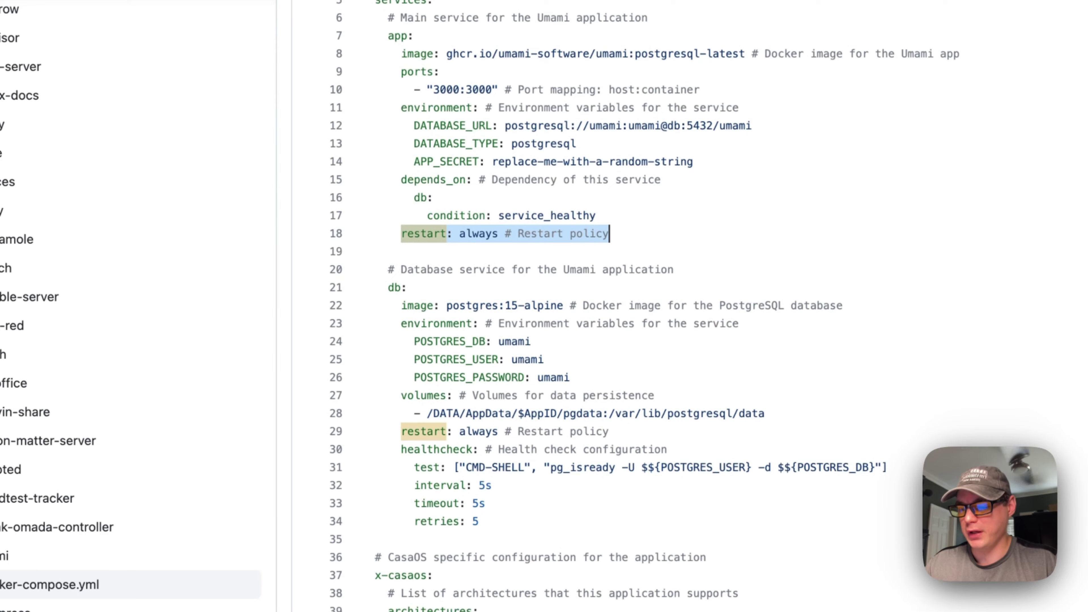
scroll(461, 307, down, 3)
drag(389, 236, 512, 440)
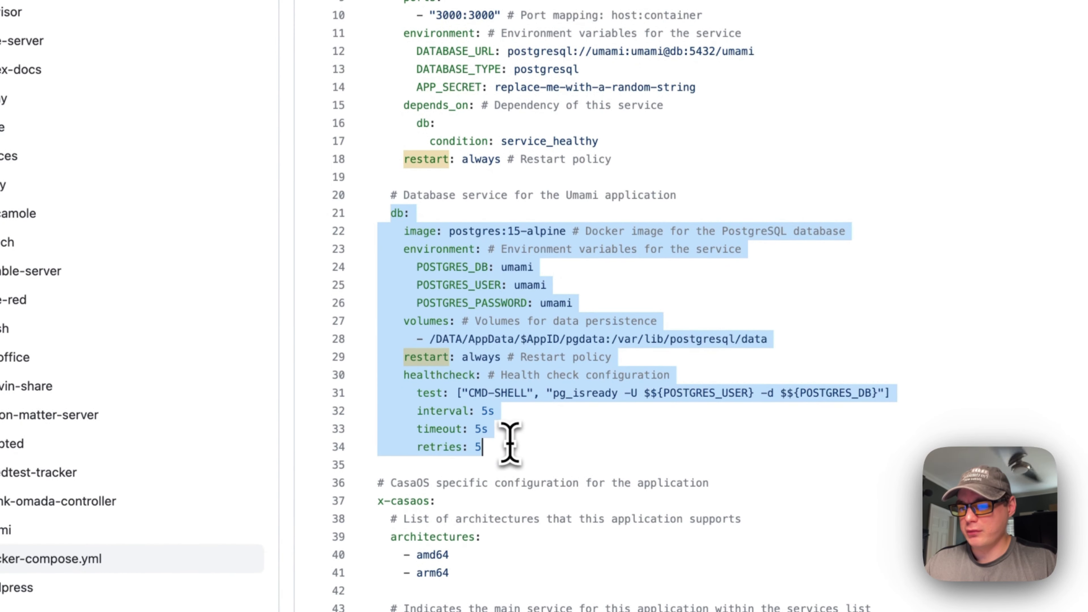
Highlight the db service's postgres:15-alpine image, compare it with the app image's ghcr.io registry prefix, and highlight the 15-alpine tag.
click(469, 231)
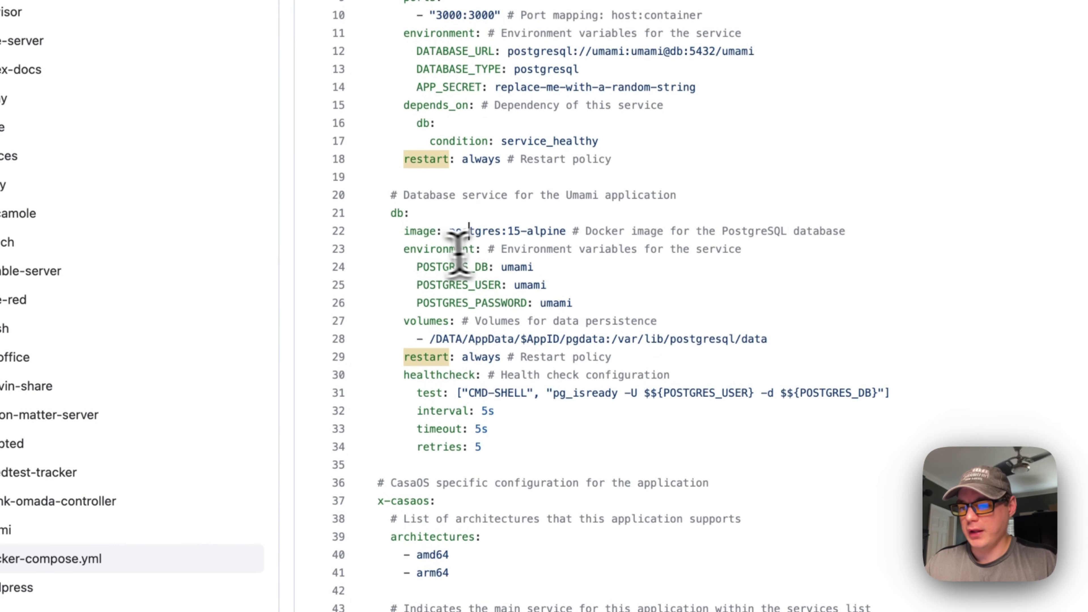
drag(513, 231, 563, 231)
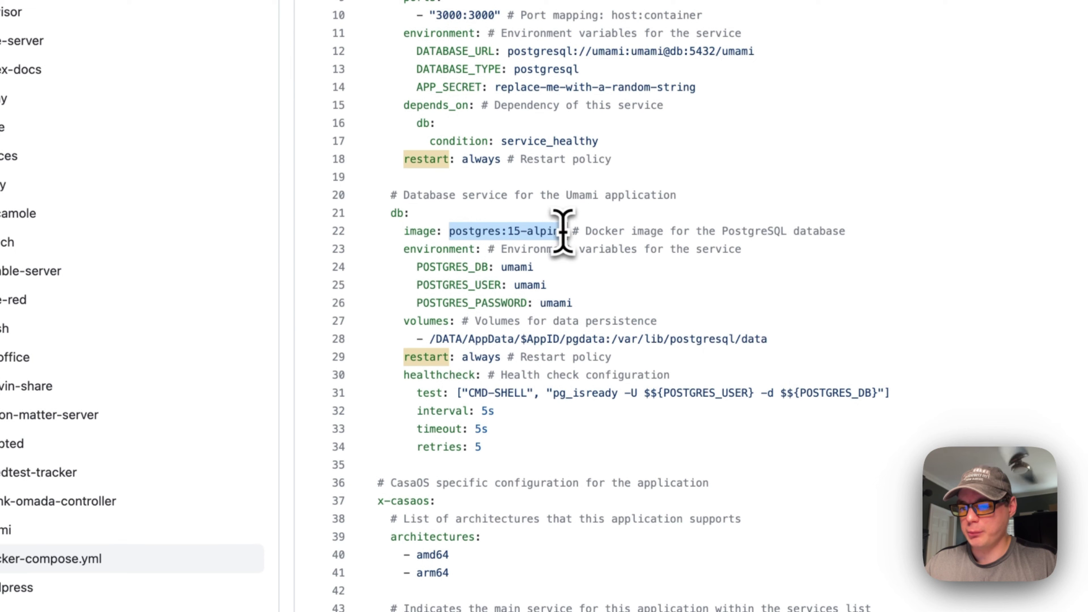
click(449, 231)
scroll(473, 228, up, 2)
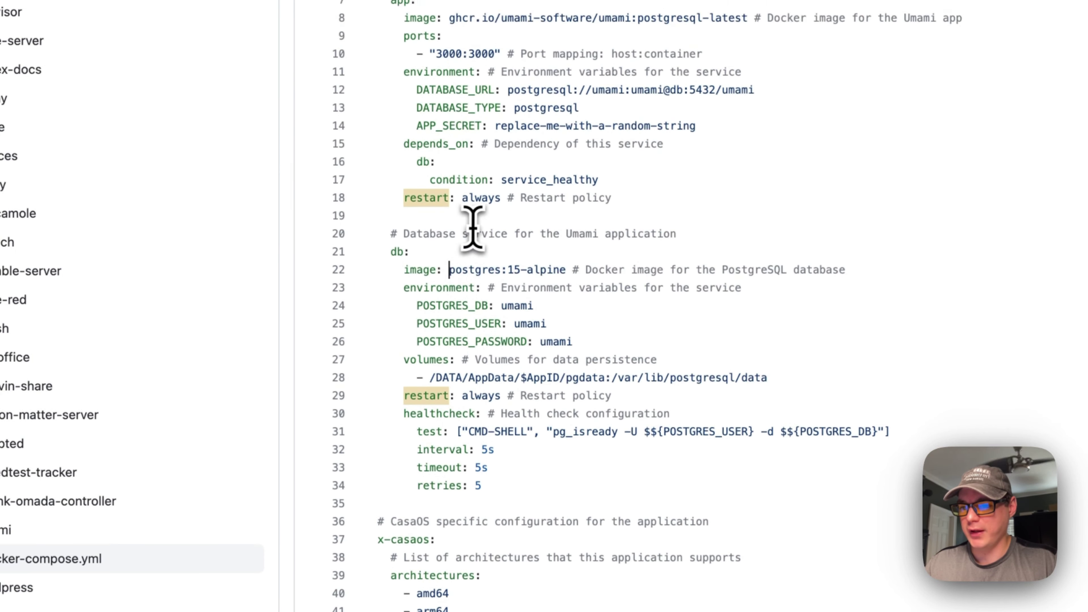
scroll(473, 227, up, 5)
drag(445, 150, 502, 175)
scroll(498, 236, down, 2)
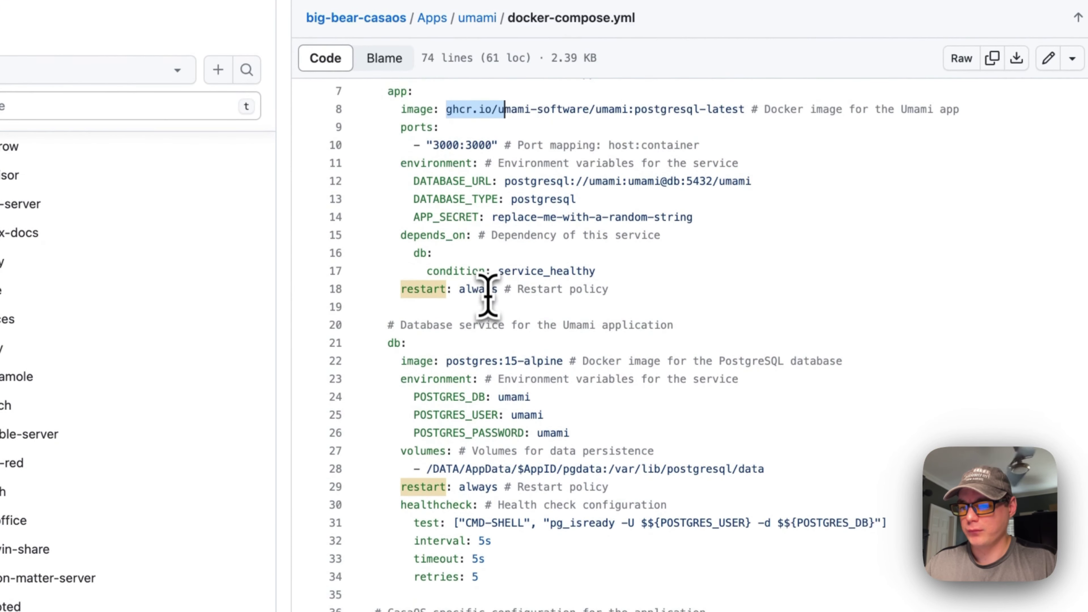
click(453, 362)
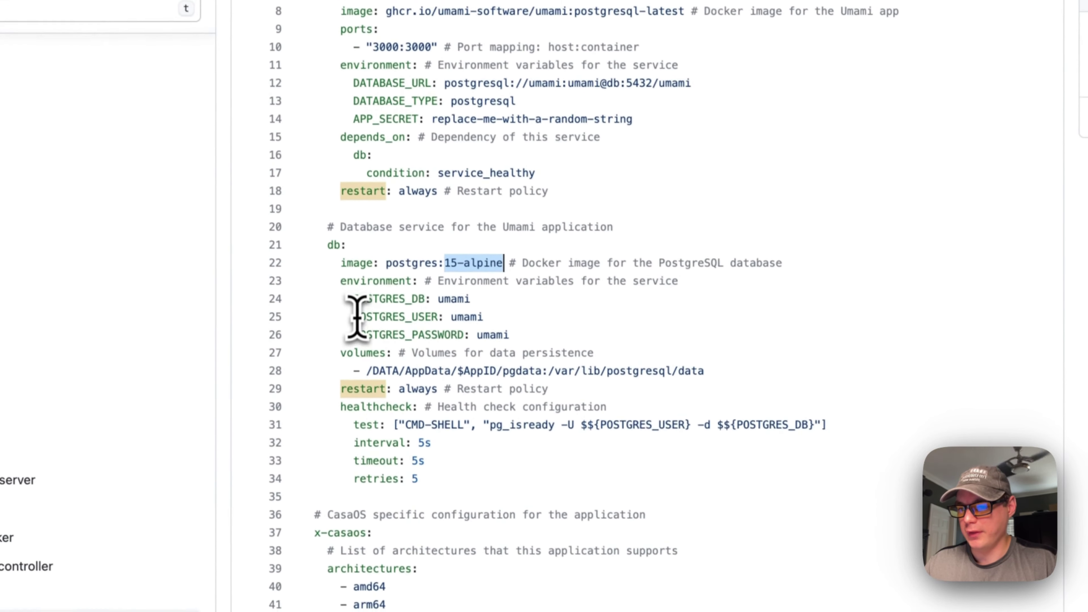
Highlight the db service's environment block, covering the POSTGRES_DB, POSTGRES_USER and POSTGRES_PASSWORD entries in turn.
drag(339, 277, 518, 331)
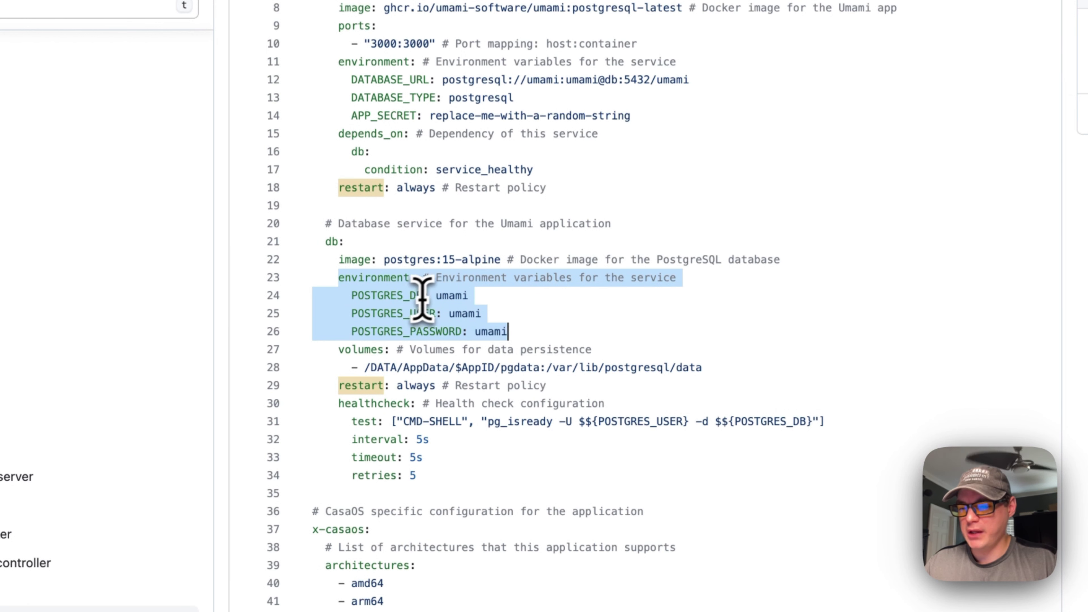
double_click(448, 295)
double_click(359, 313)
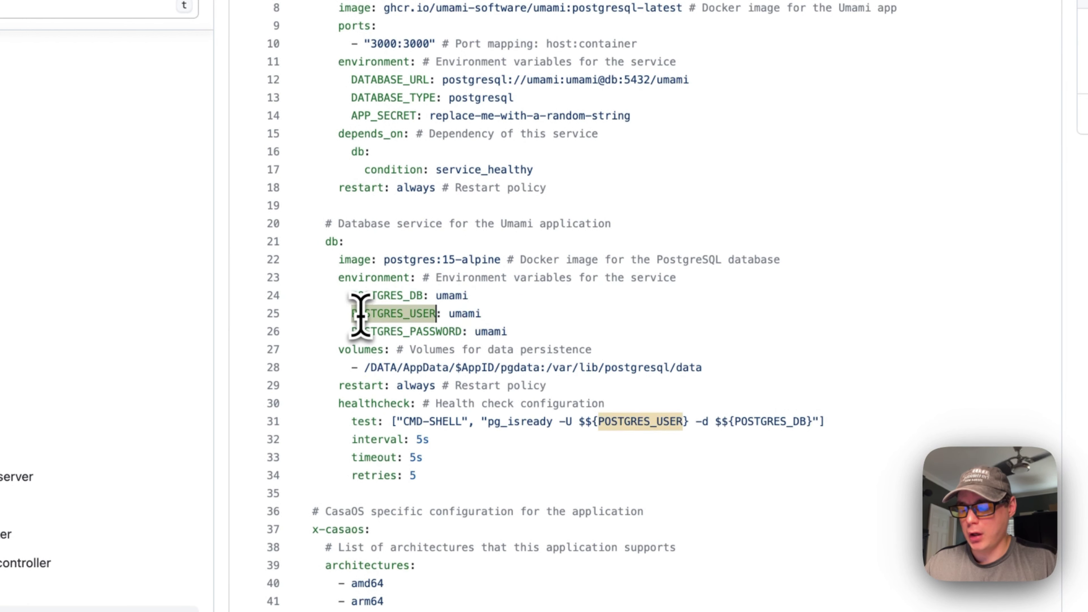
double_click(464, 313)
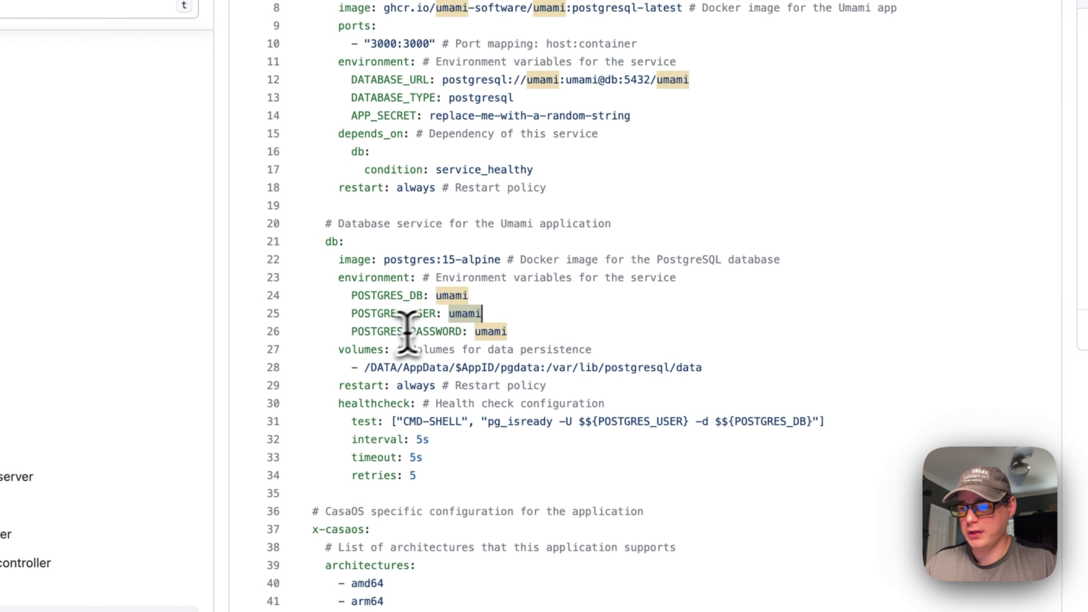
double_click(372, 331)
double_click(490, 332)
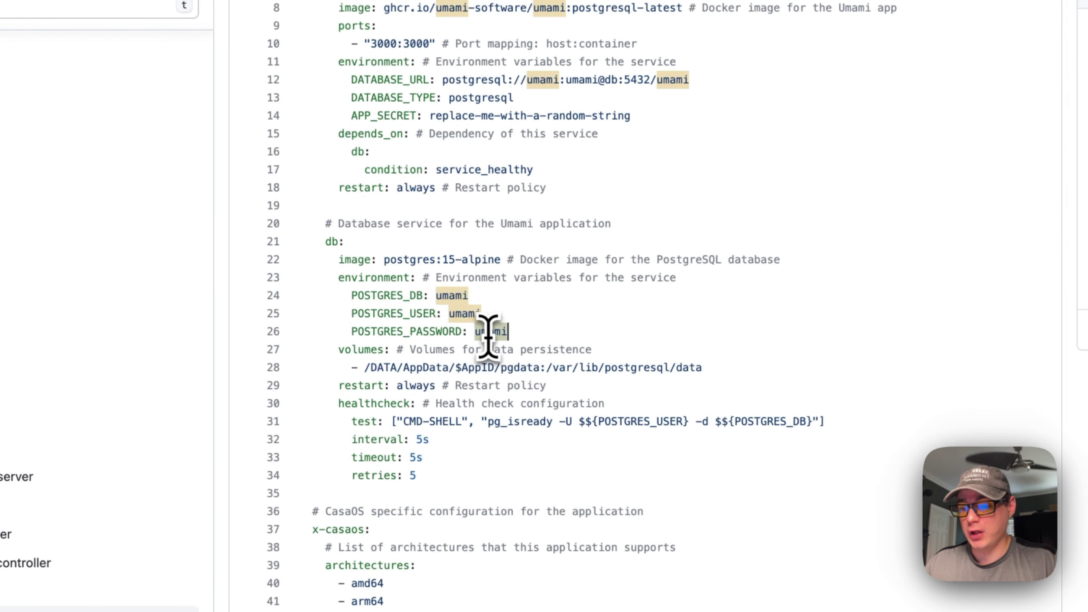
Highlight the db service's volumes block and examine the /DATA/AppData/$AppID part of its host path.
scroll(488, 336, down, 2)
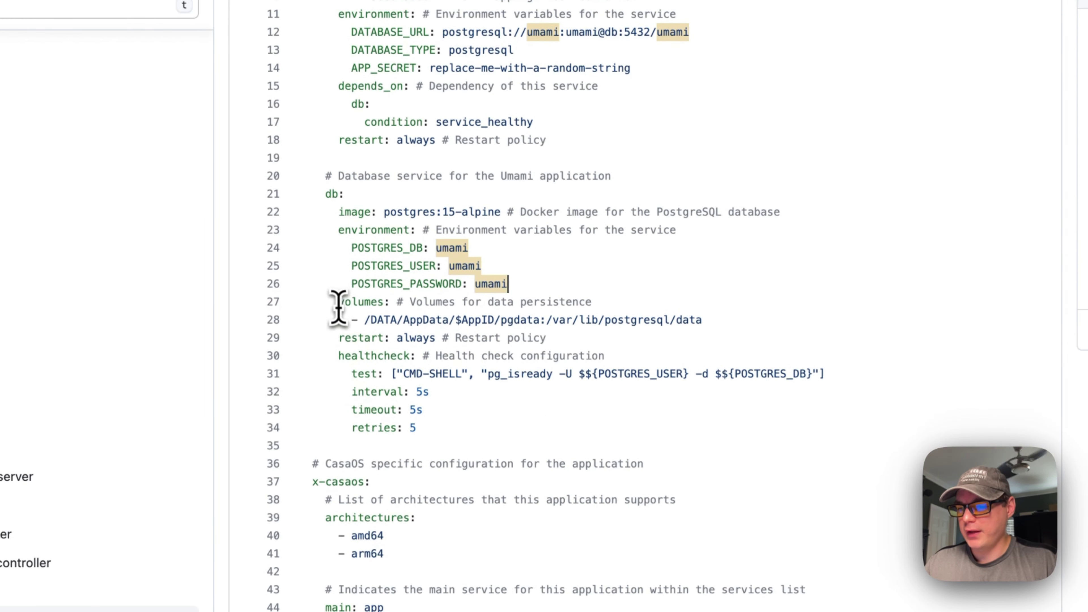
drag(339, 307, 712, 308)
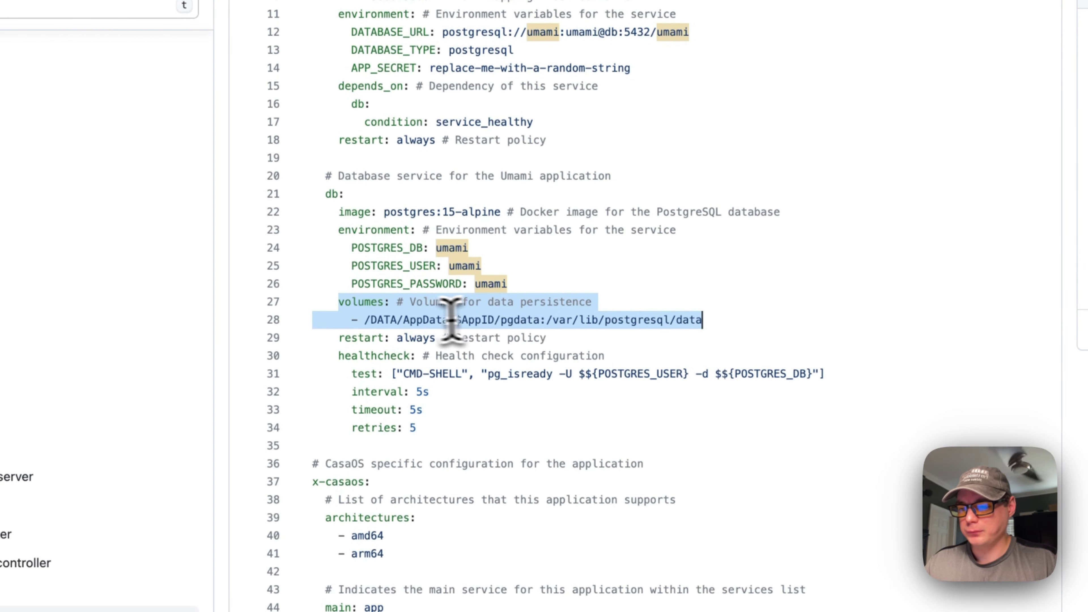
click(365, 320)
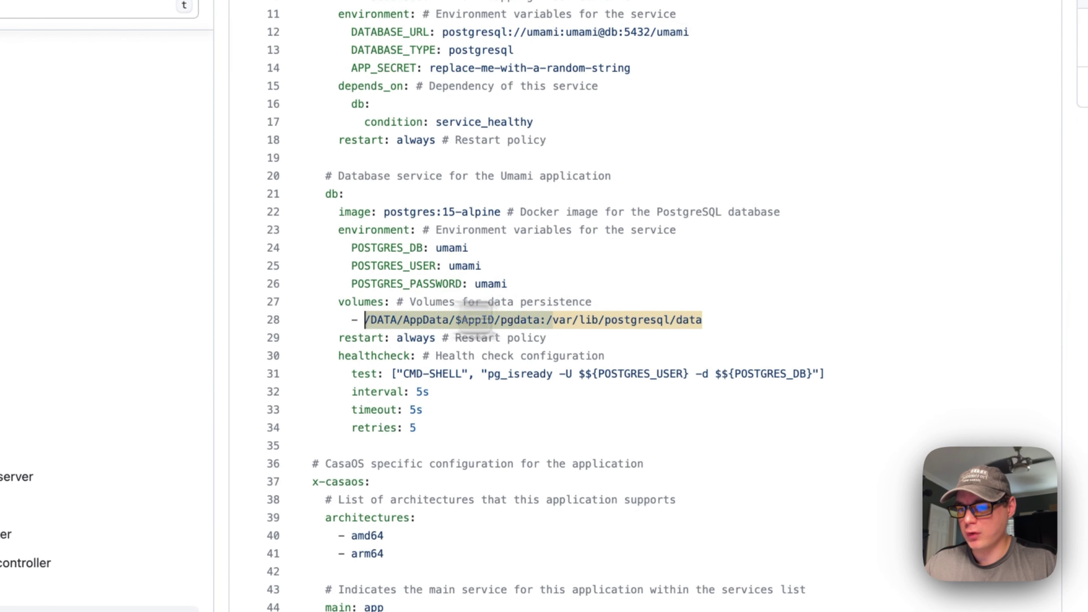
click(385, 320)
double_click(430, 320)
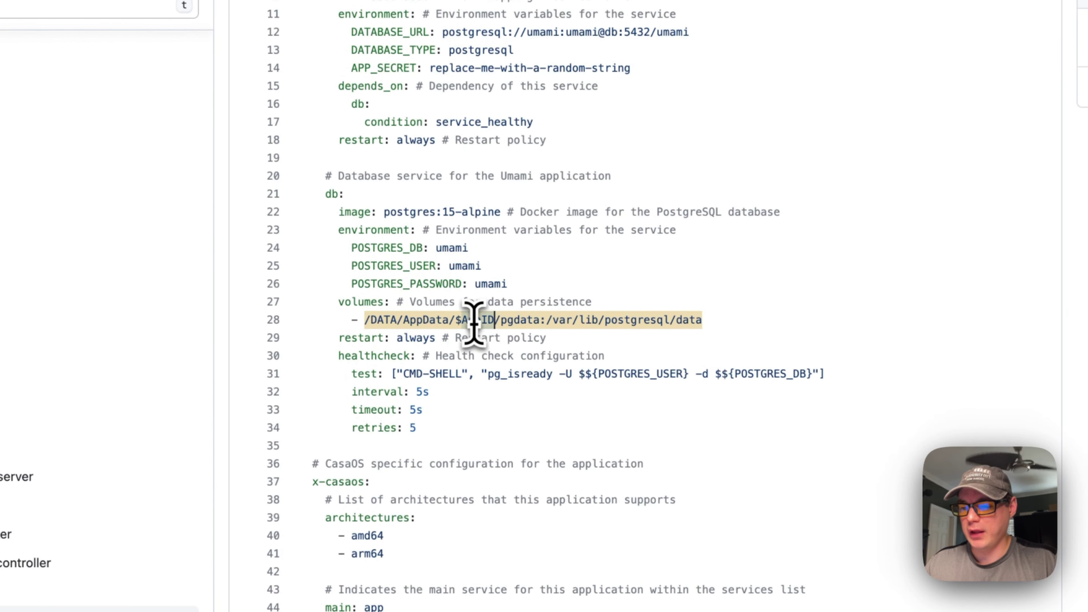
Highlight the application name big-bear-umami and relate it to $AppID in the db volume path, along with the pgdata folder.
scroll(475, 322, up, 10)
drag(354, 178, 603, 170)
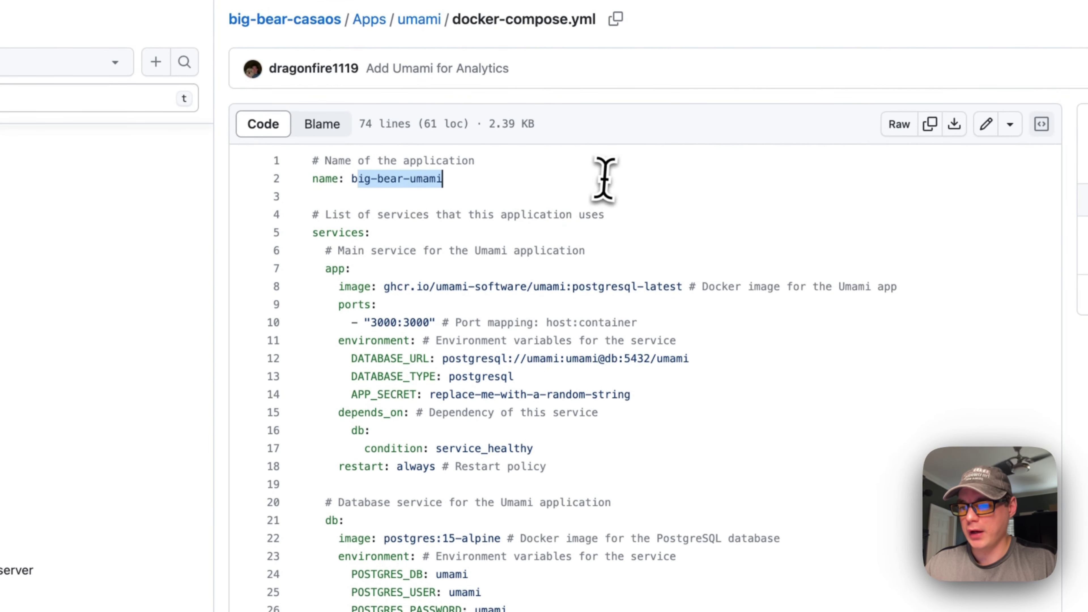
scroll(452, 197, down, 7)
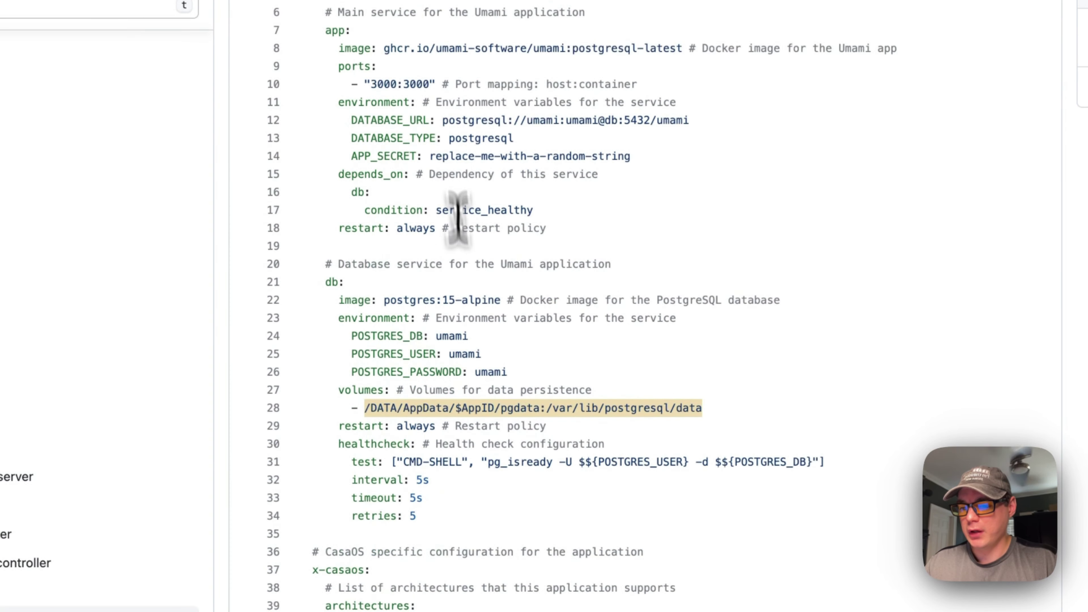
double_click(455, 344)
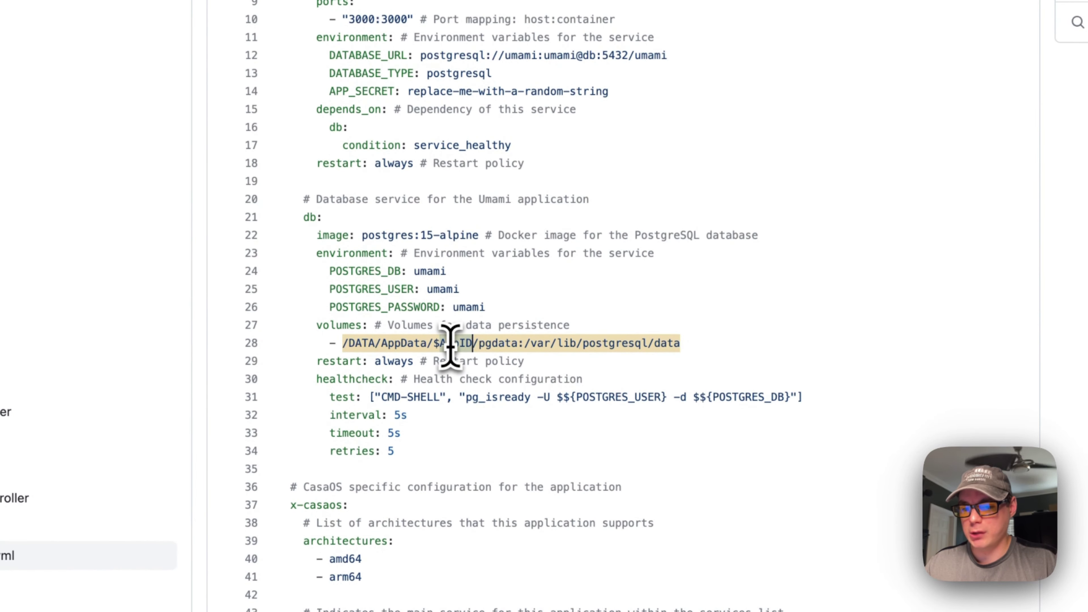
click(434, 345)
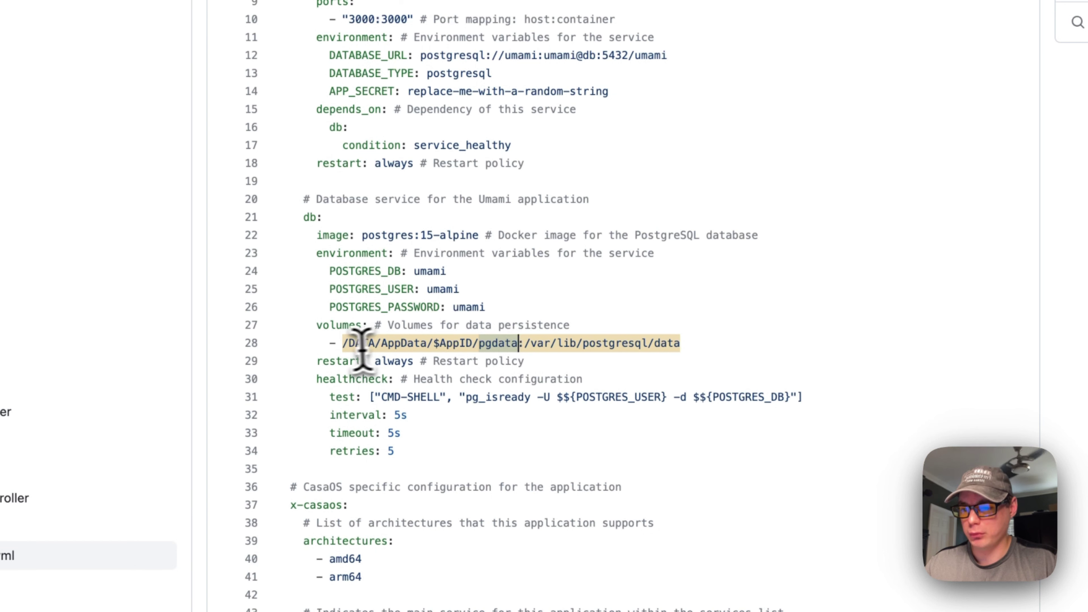
Highlight the volume mapping's container path /var/lib/postgresql/data and its host path /DATA/AppData/$AppID/pgdata.
drag(523, 345, 720, 348)
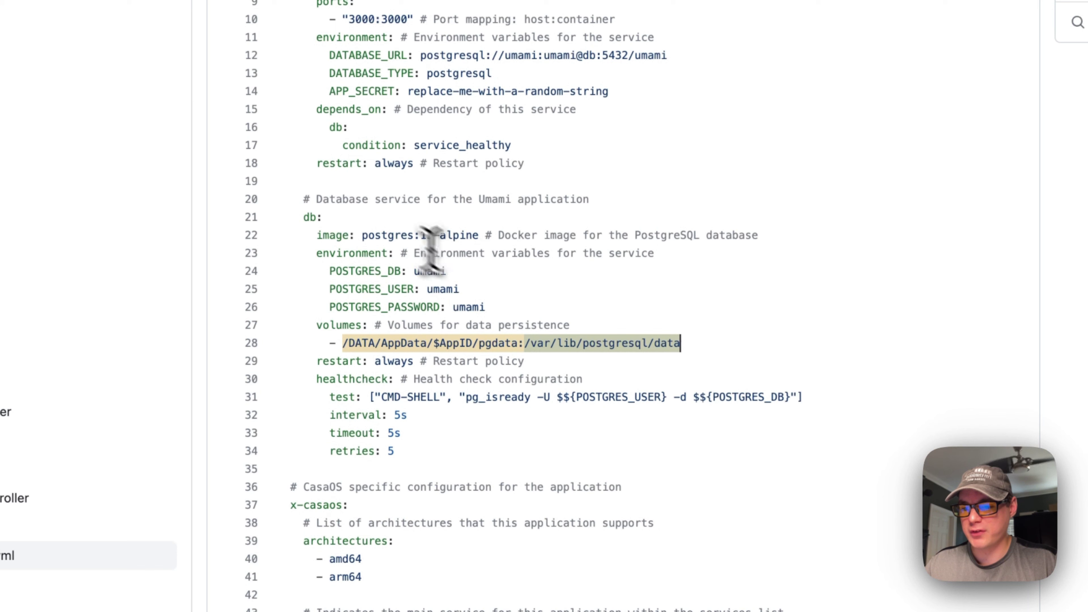
click(549, 343)
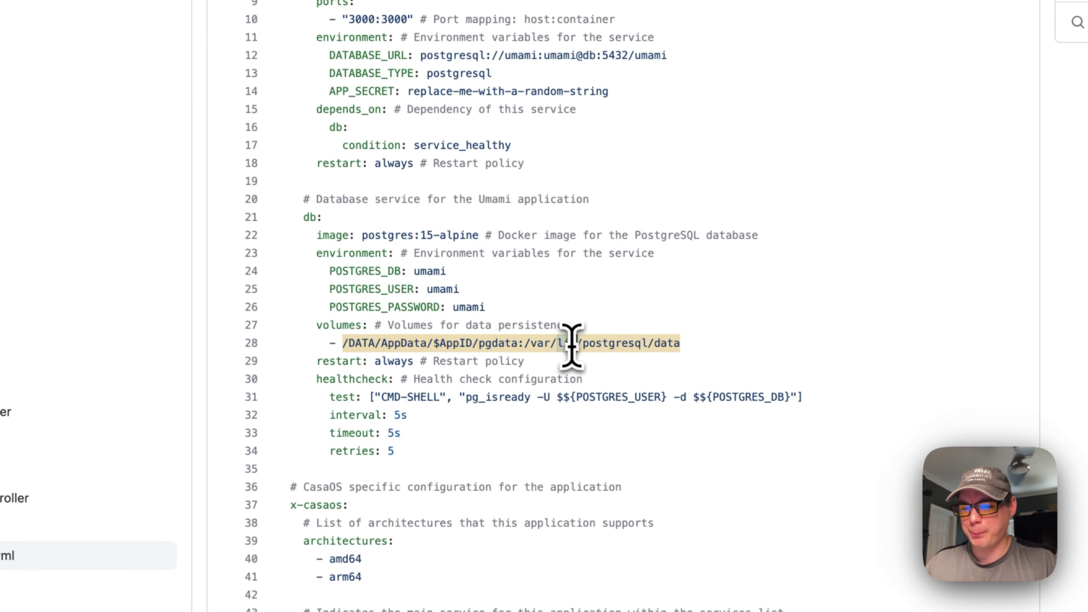
double_click(612, 343)
key(Right)
shift+click(523, 343)
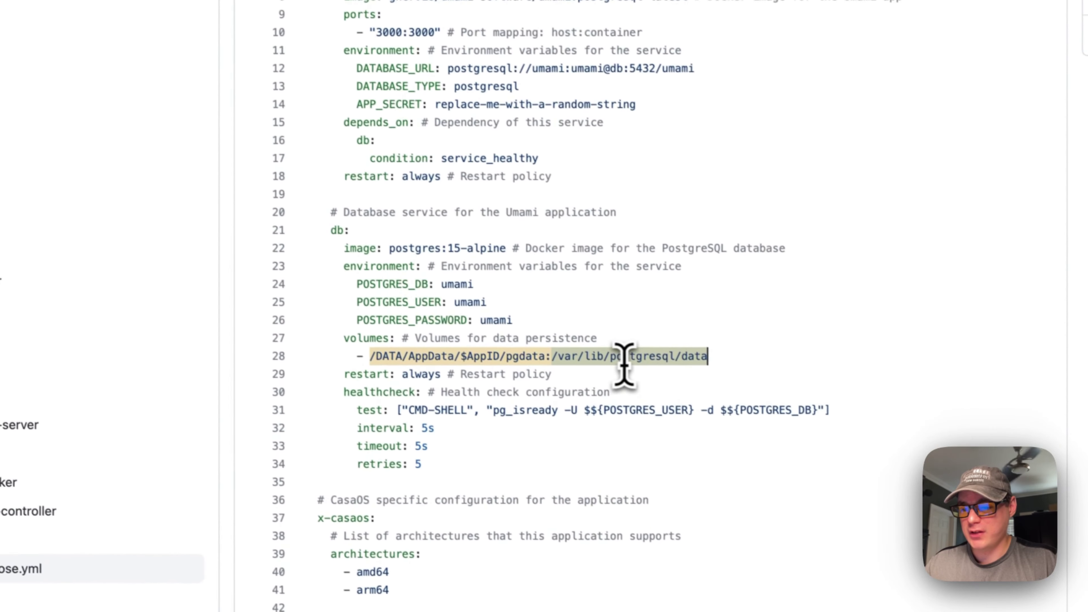
shift+click(372, 358)
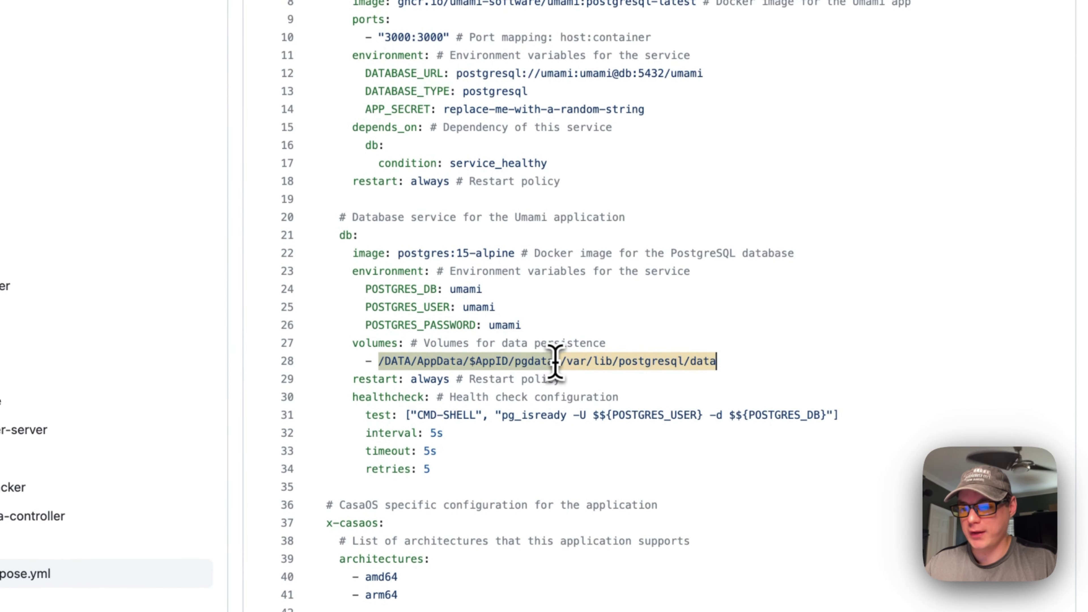
Highlight the db service's restart policy line and its healthcheck block.
scroll(554, 361, down, 2)
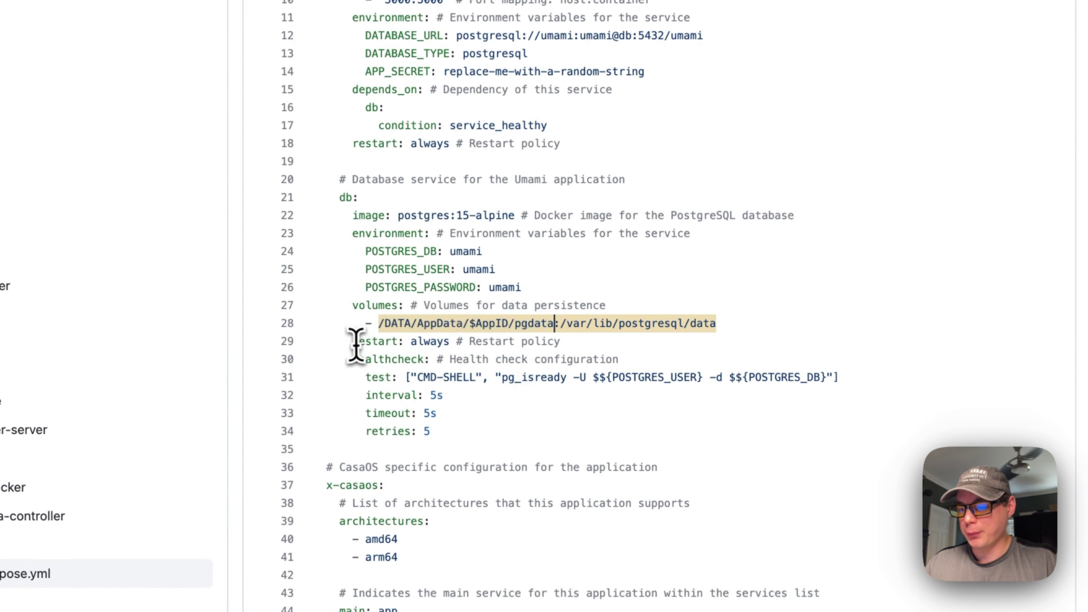
drag(354, 343, 682, 343)
scroll(445, 375, down, 1)
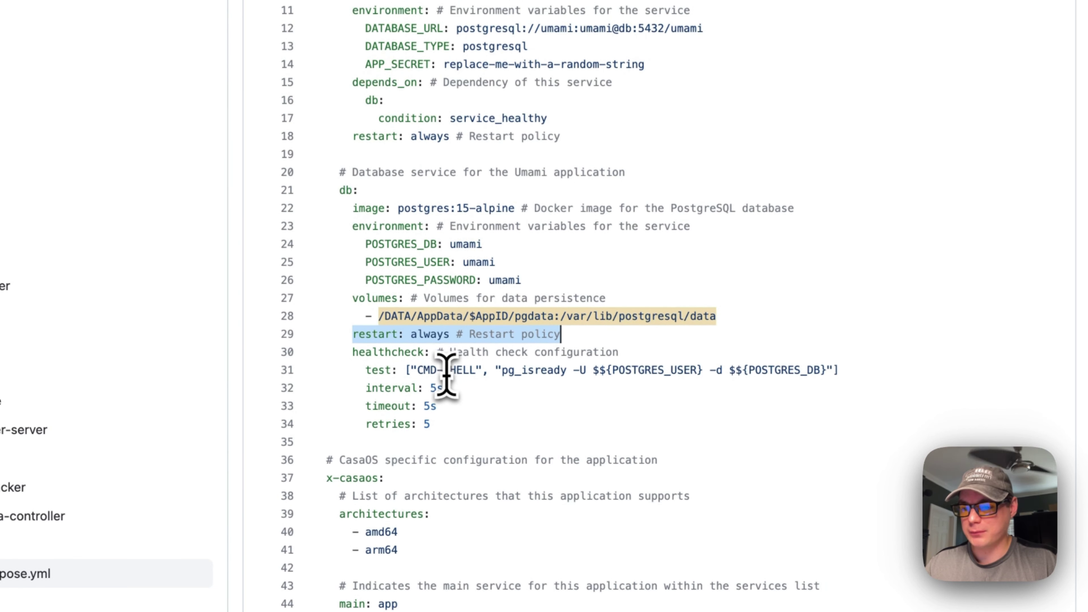
drag(353, 334, 518, 415)
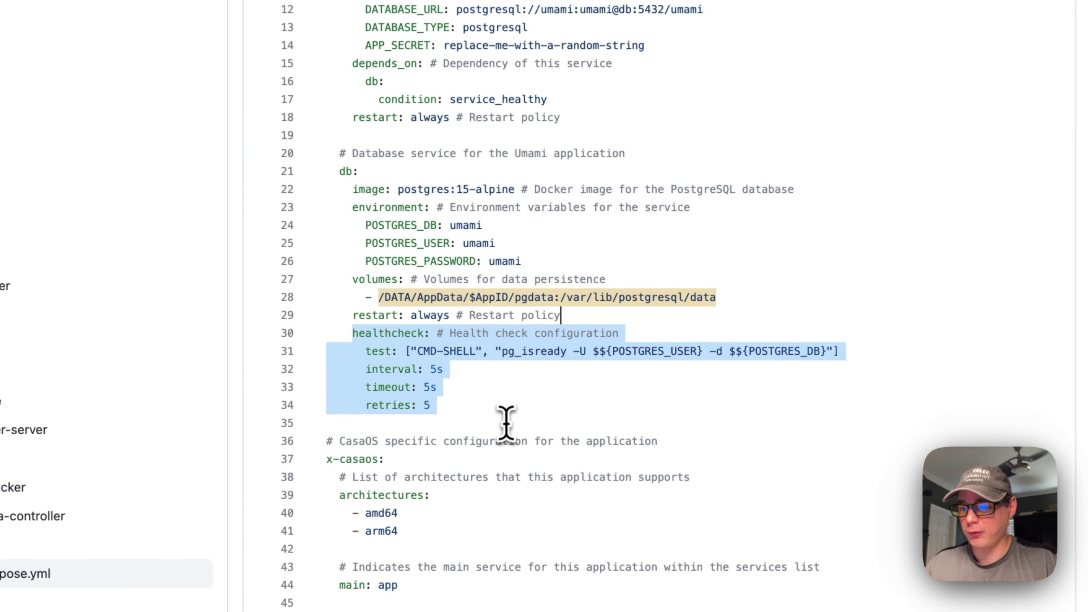
click(484, 363)
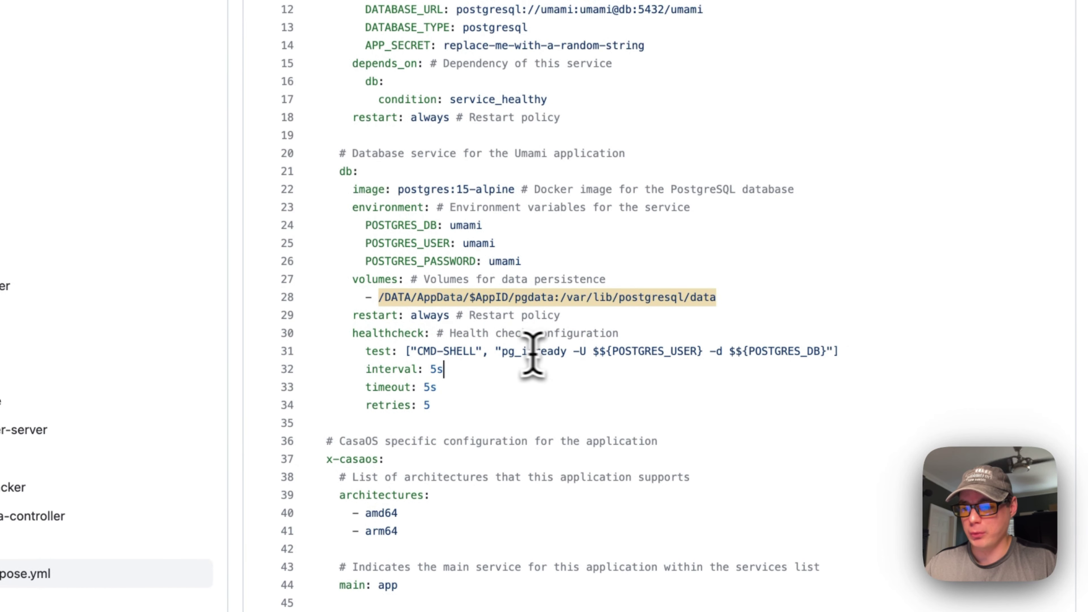
Highlight the full CasaOS-specific configuration section, its x-casaos key and the architectures list with amd64 and arm64.
scroll(491, 365, down, 10)
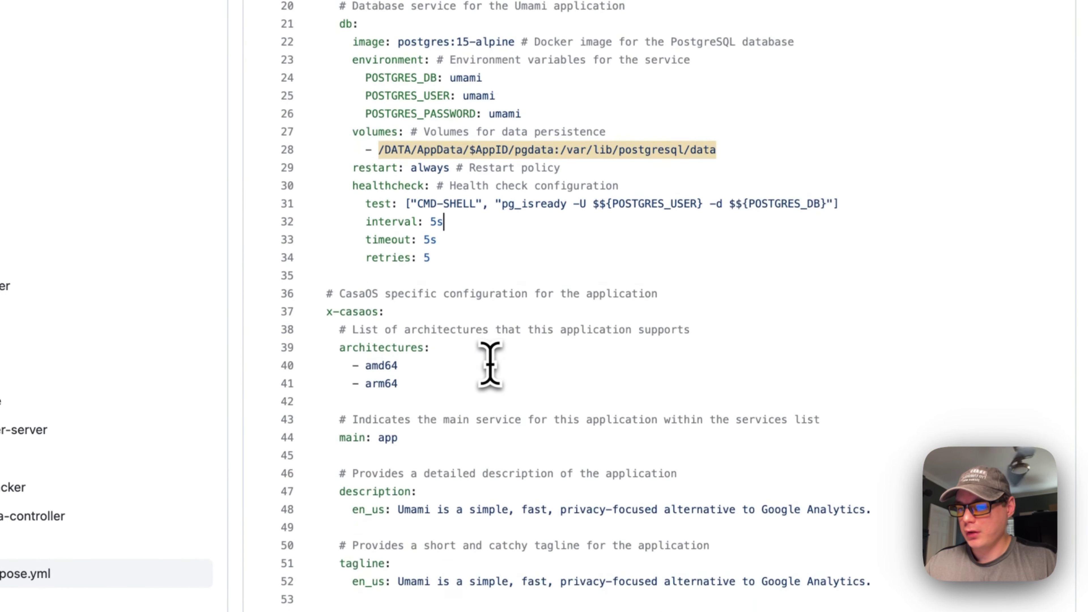
drag(444, 244, 506, 490)
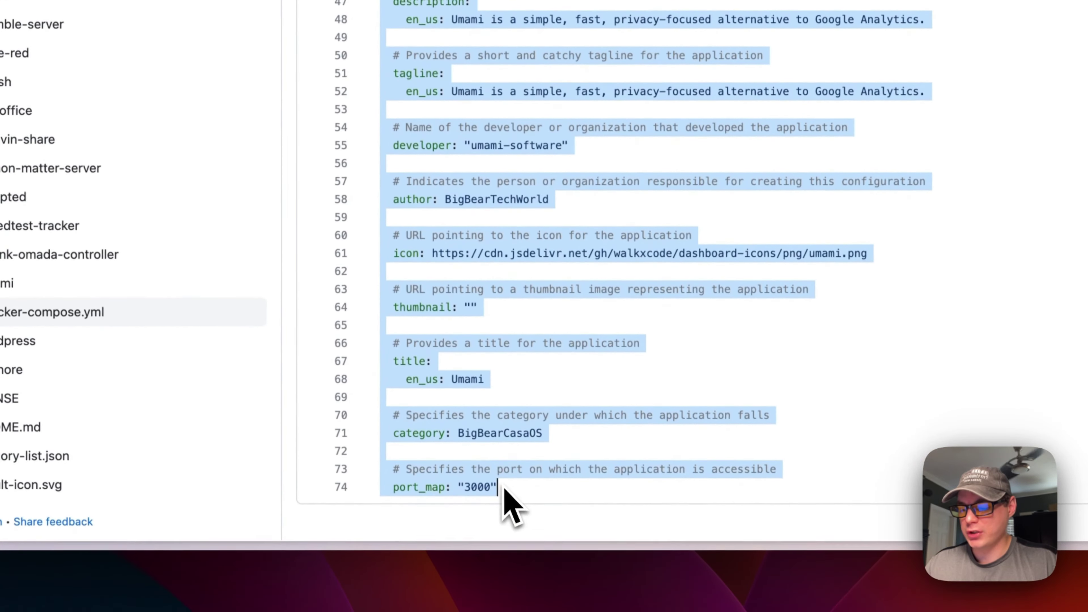
scroll(510, 506, up, 10)
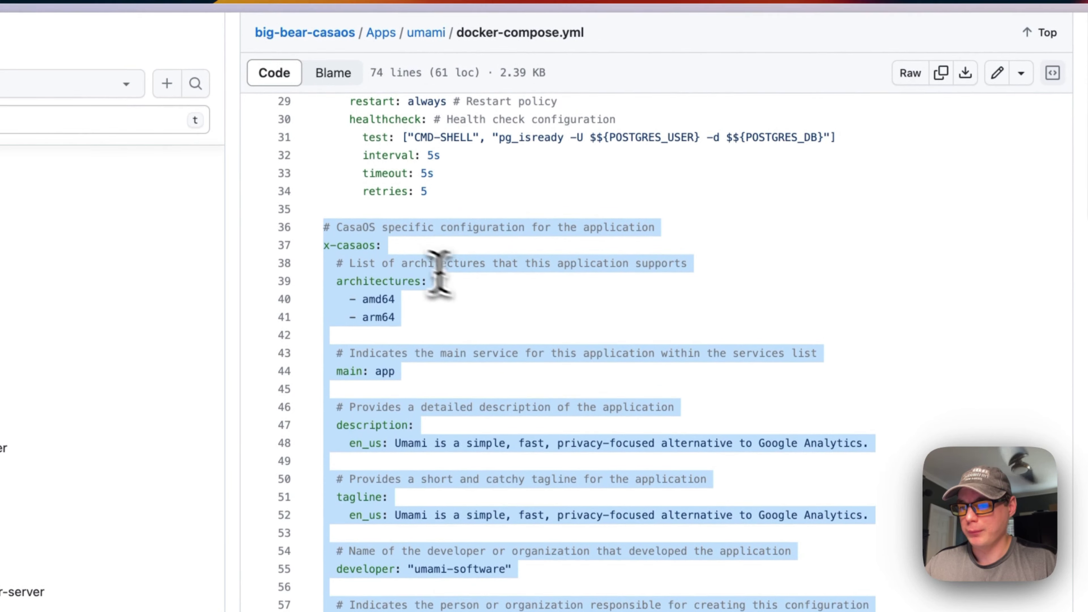
click(327, 245)
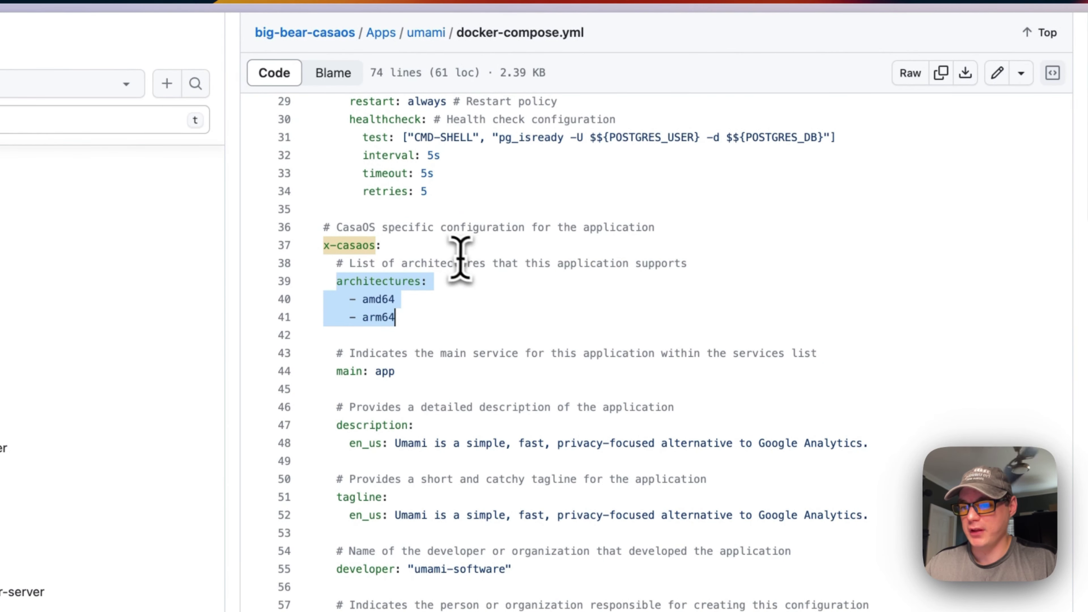
scroll(461, 260, up, 15)
scroll(668, 328, down, 15)
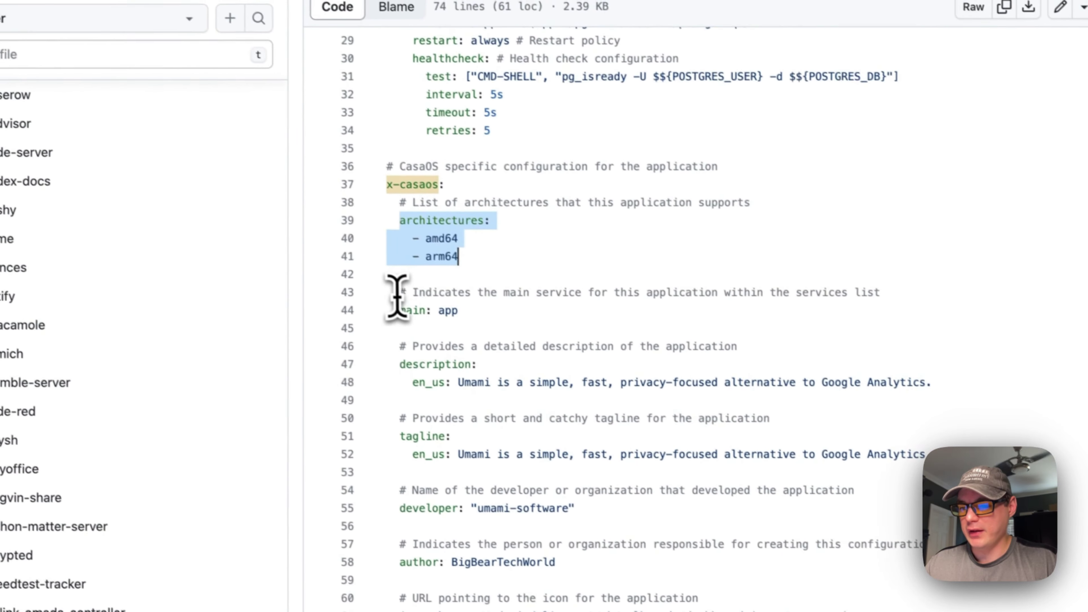
Highlight the main: app entry in the x-casaos section and match it to the app service name under services.
drag(329, 253, 424, 264)
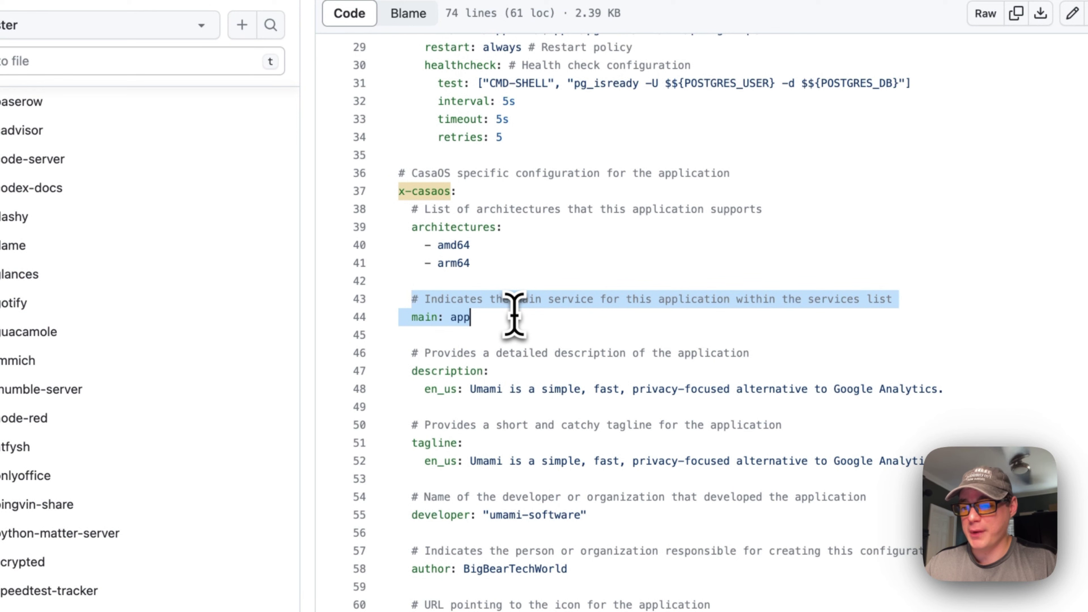
double_click(426, 317)
scroll(425, 317, up, 10)
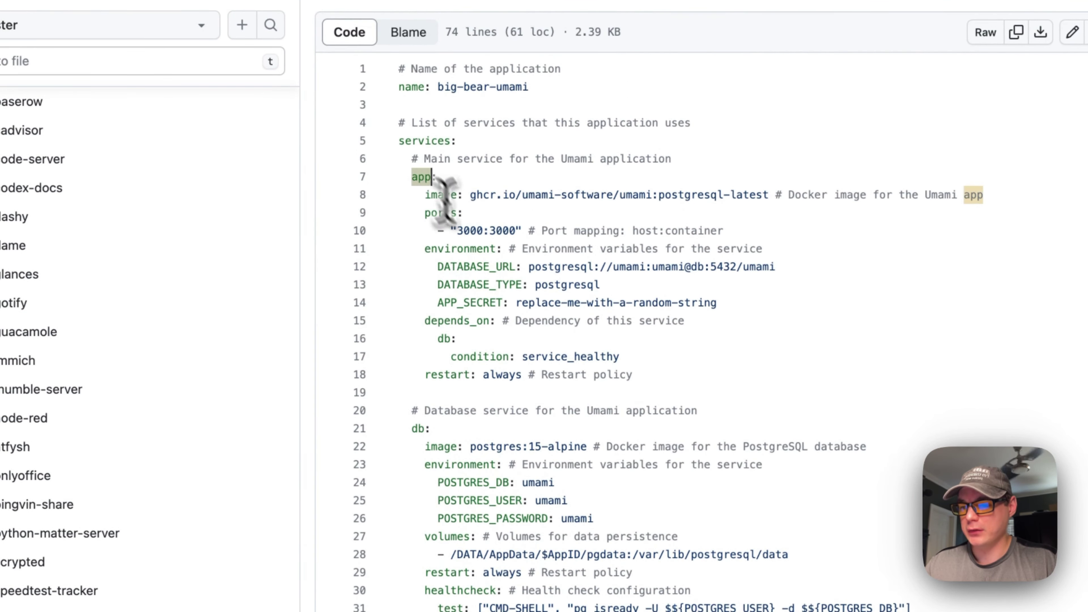
scroll(495, 285, down, 10)
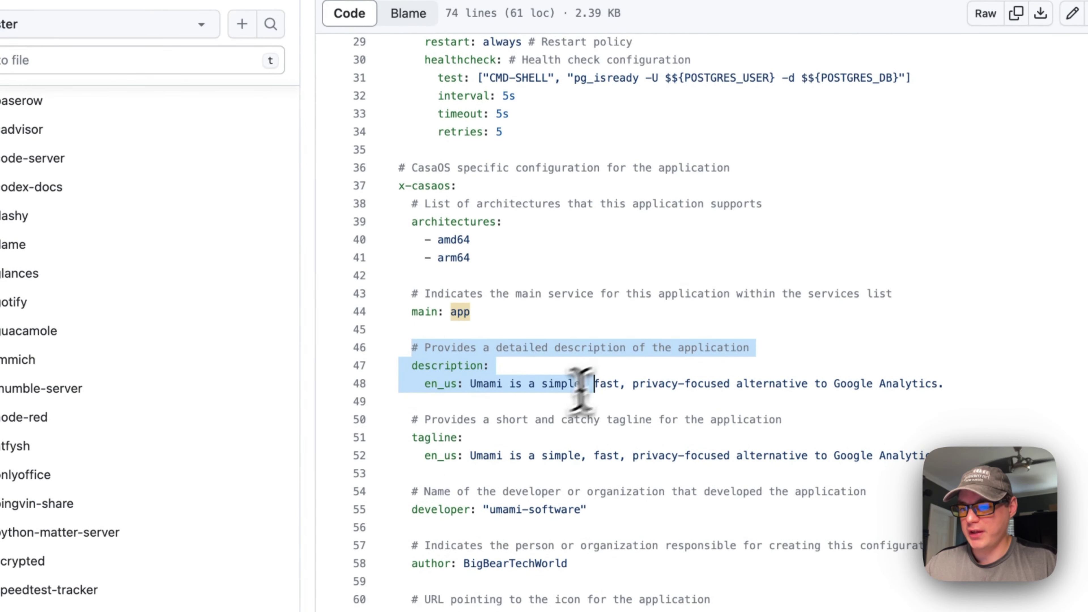
Highlight the tagline, developer and author entries in the x-casaos section.
drag(405, 420, 600, 472)
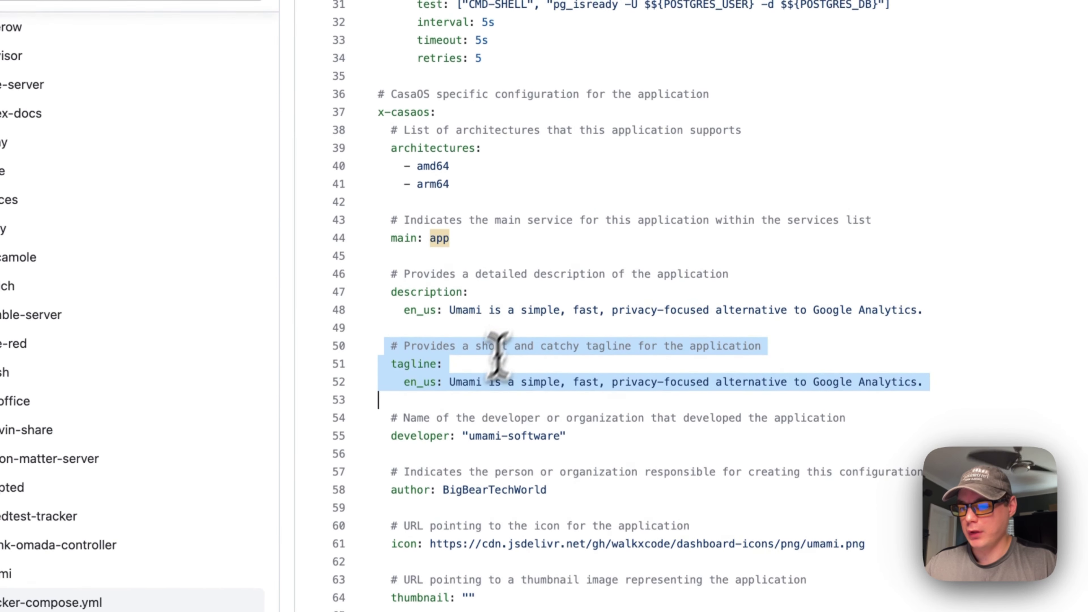
drag(384, 419, 620, 431)
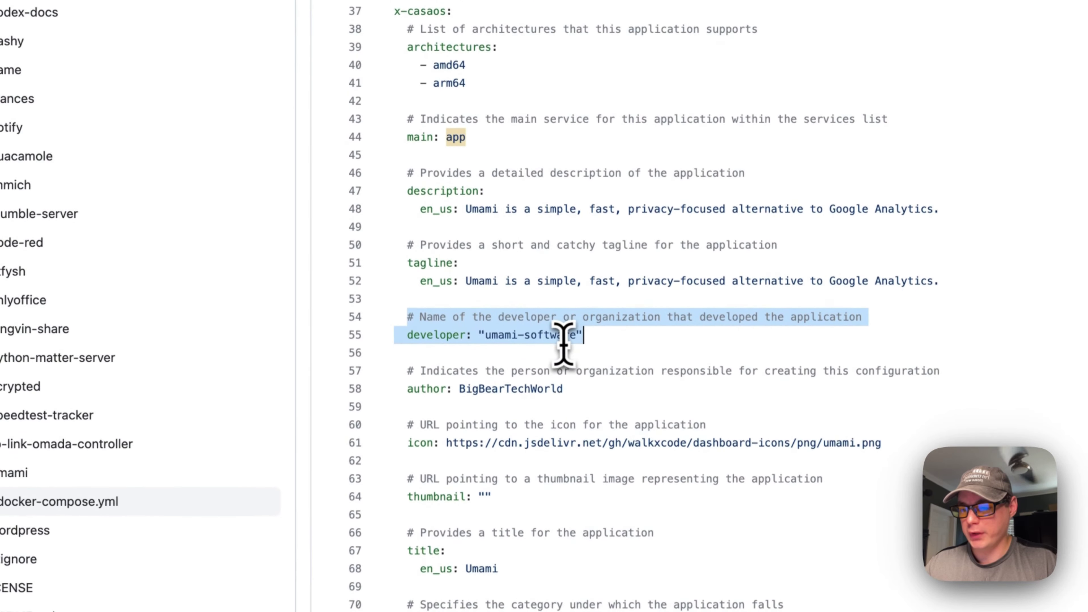
drag(409, 372, 580, 381)
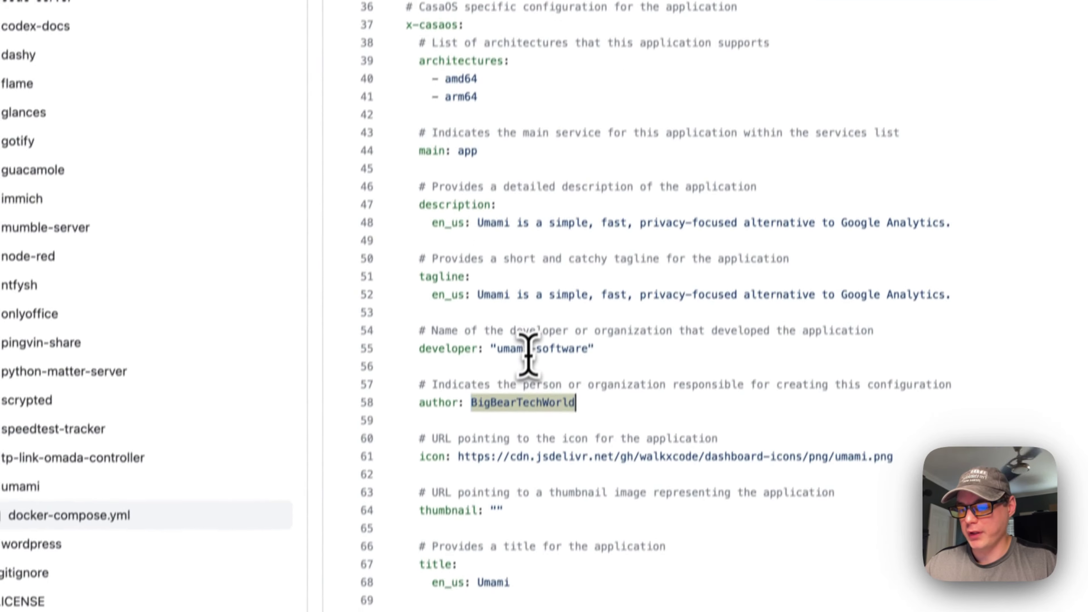
Highlight the x-casaos icon entry and its URL pointing to umami.png.
drag(418, 415, 895, 436)
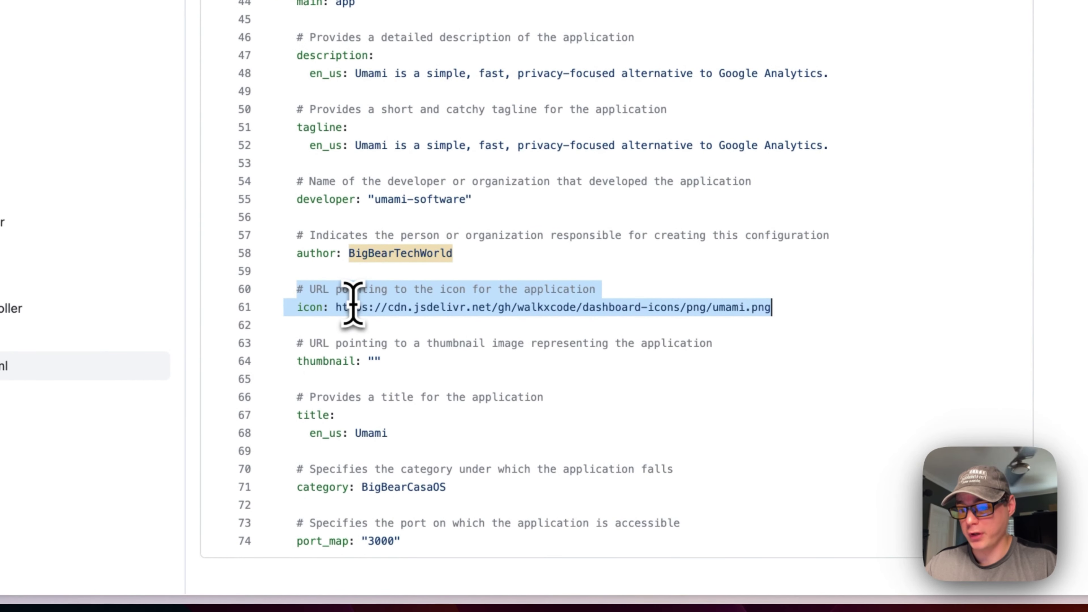
click(339, 306)
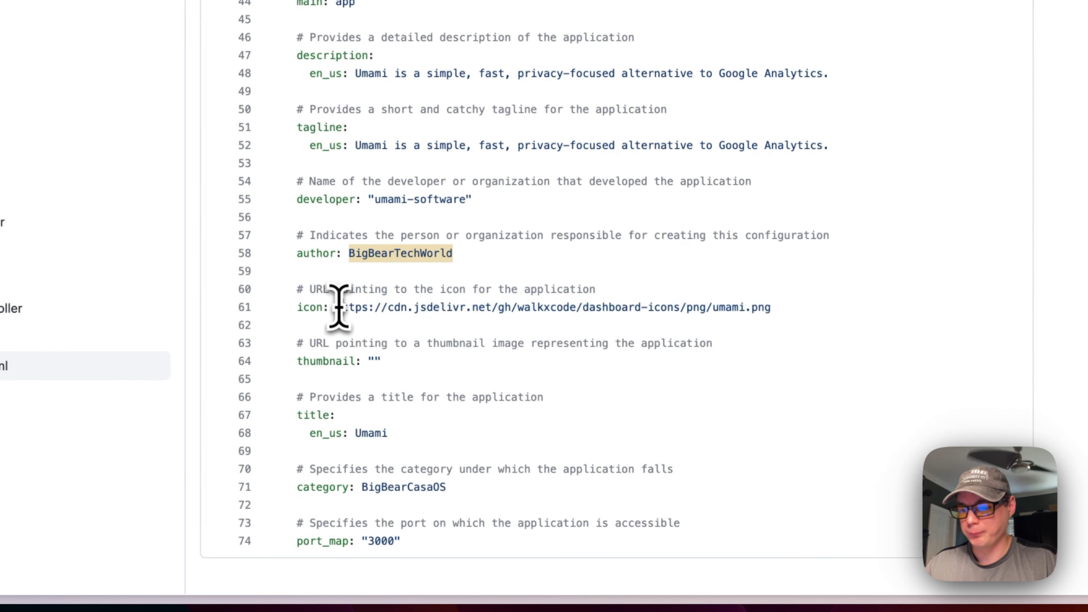
drag(338, 307, 772, 307)
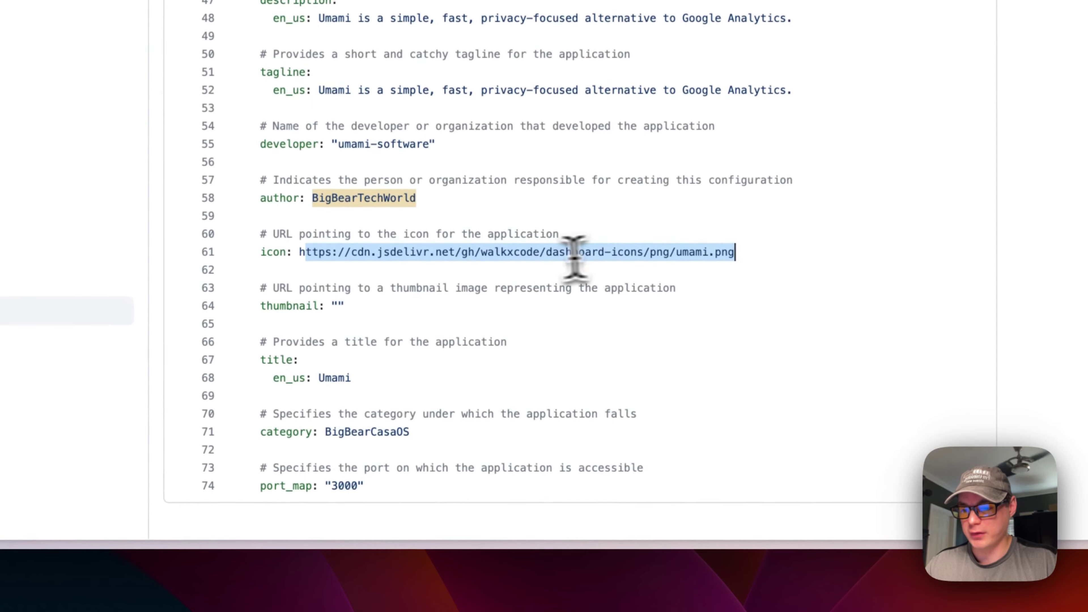
click(506, 254)
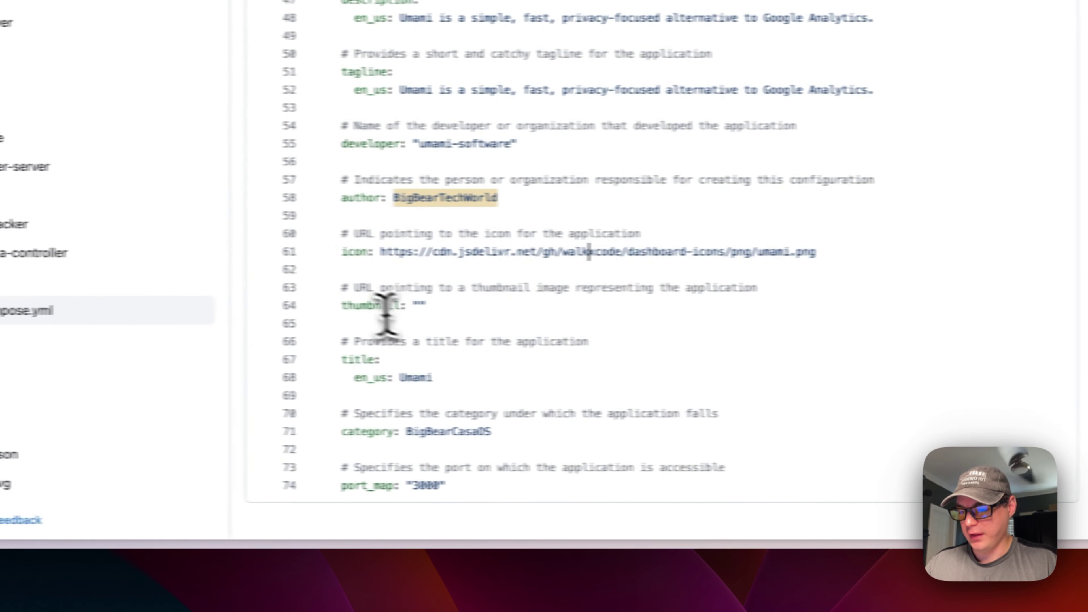
Highlight the thumbnail entry and the title value Umami, and look over the category entry in the x-casaos section.
drag(395, 304, 557, 308)
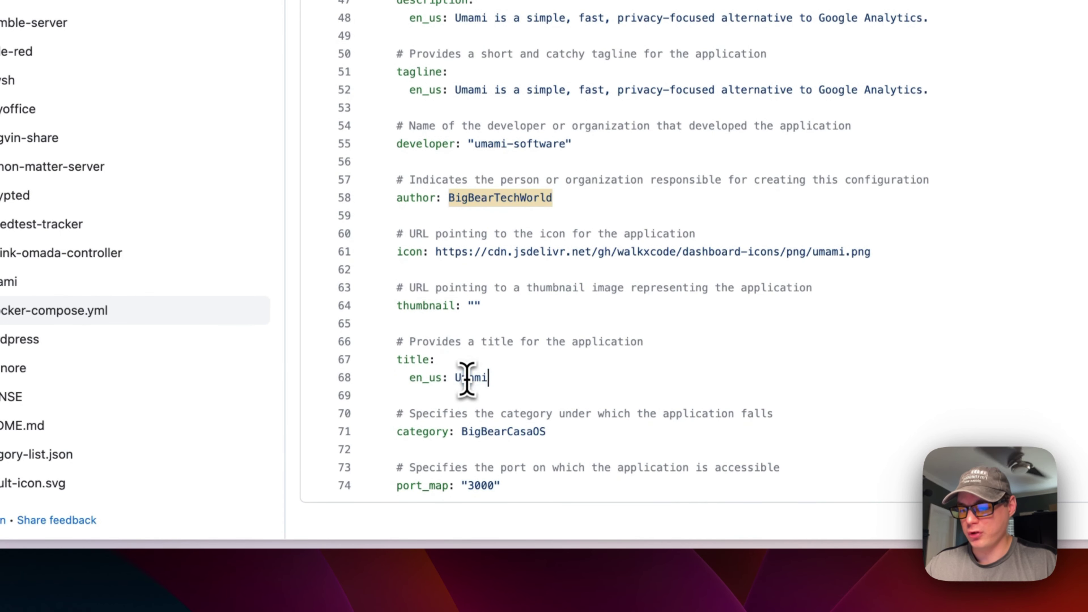
scroll(445, 416, up, 2)
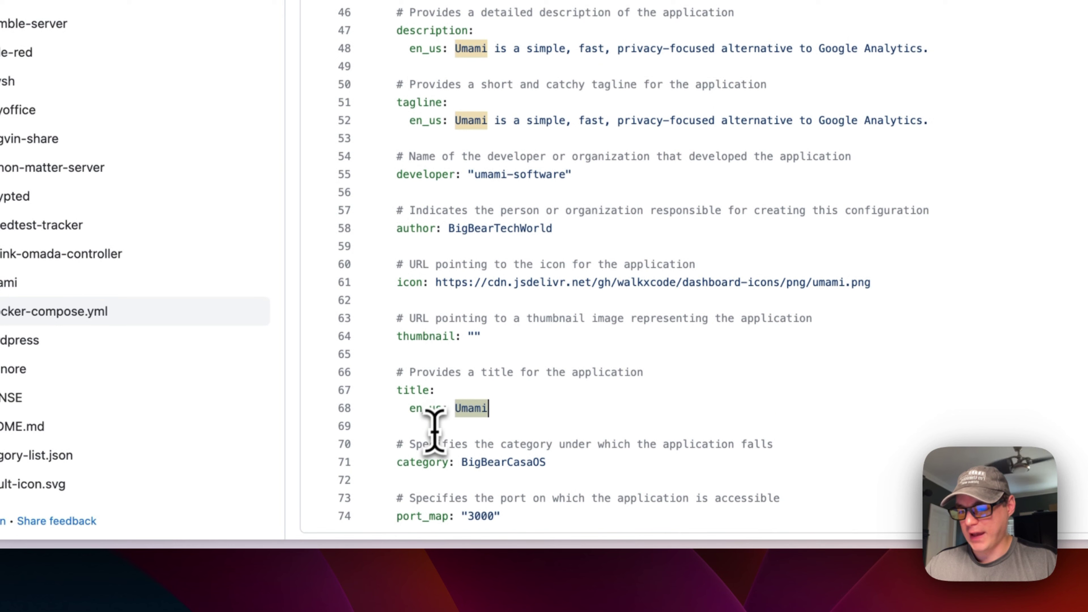
scroll(418, 493, up, 1)
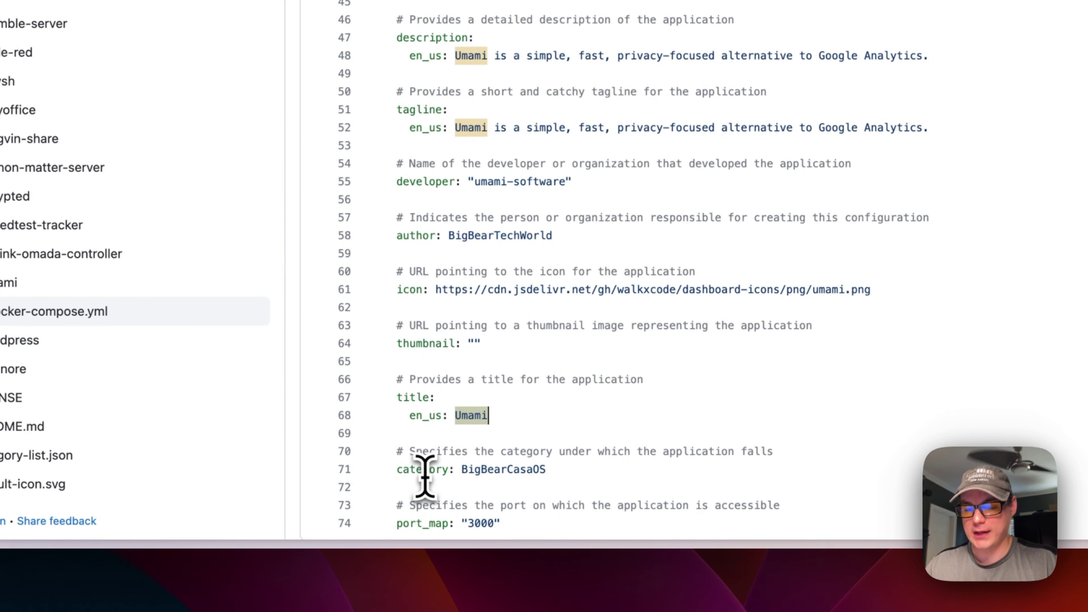
scroll(441, 437, down, 2)
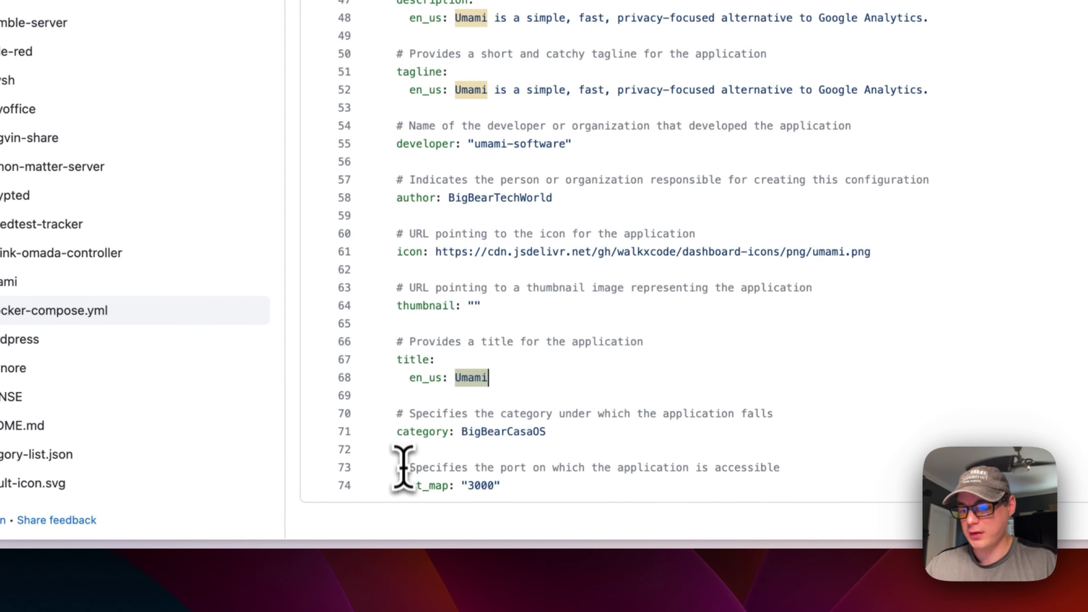
Highlight the port_map value 3000 and match it to the host port in the app service's port mapping.
drag(397, 485, 515, 485)
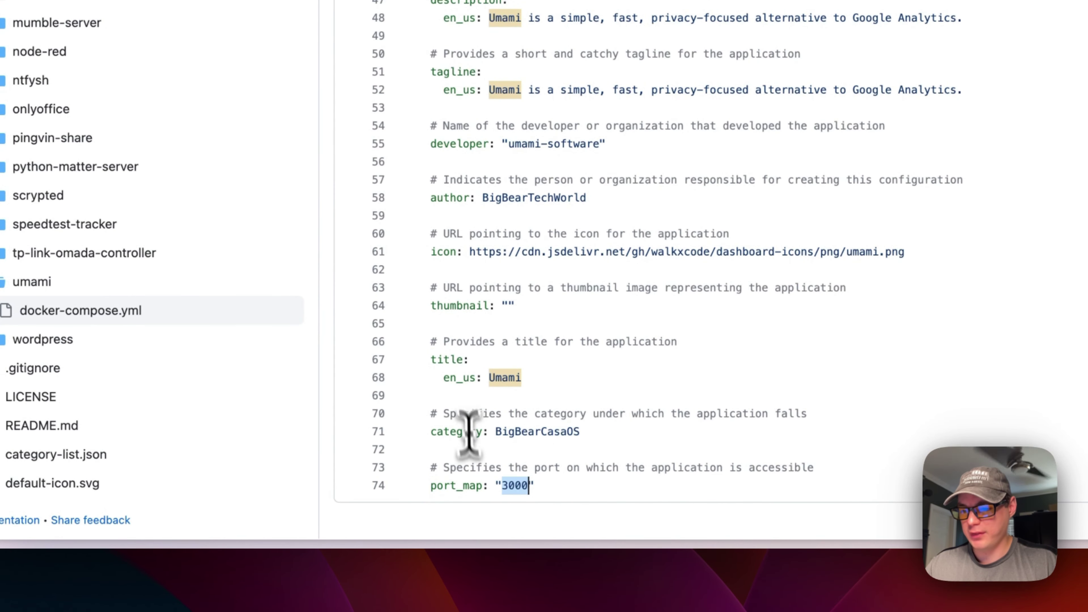
scroll(467, 396, up, 10)
scroll(467, 396, down, 12)
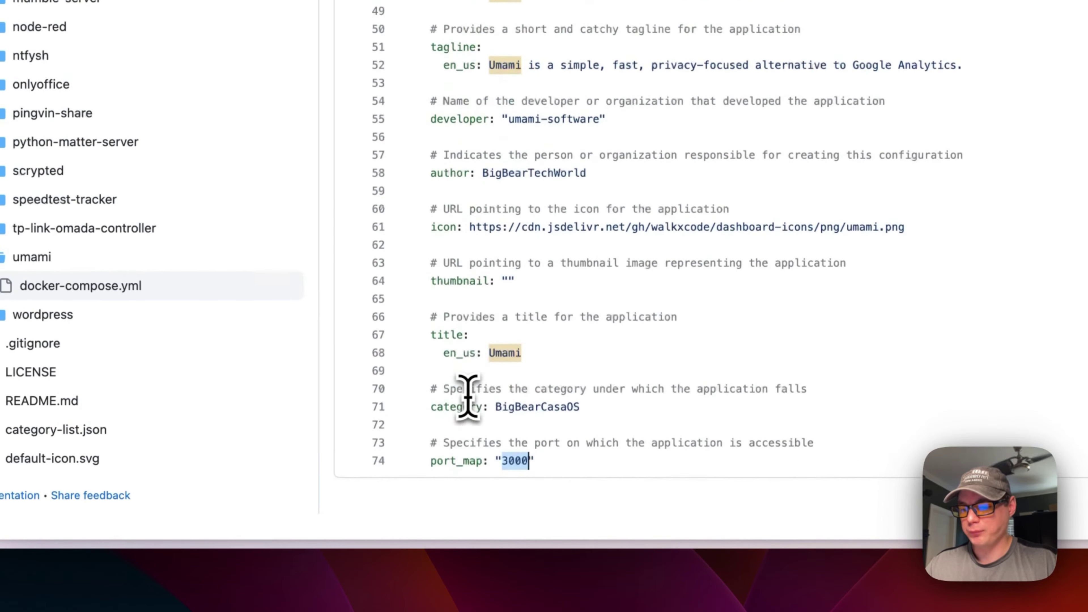
scroll(467, 396, up, 1)
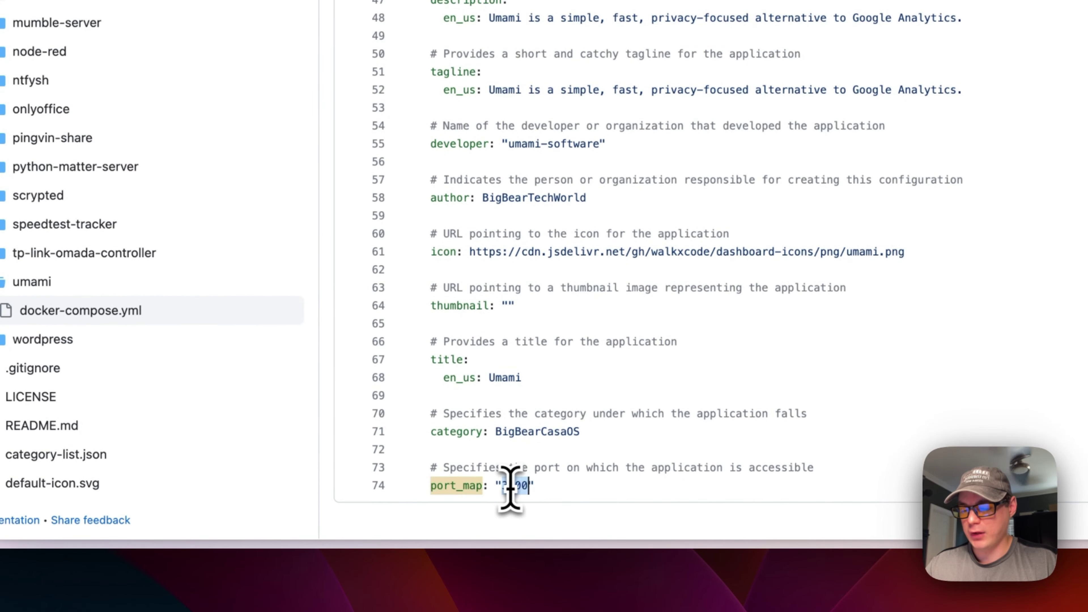
scroll(511, 486, up, 20)
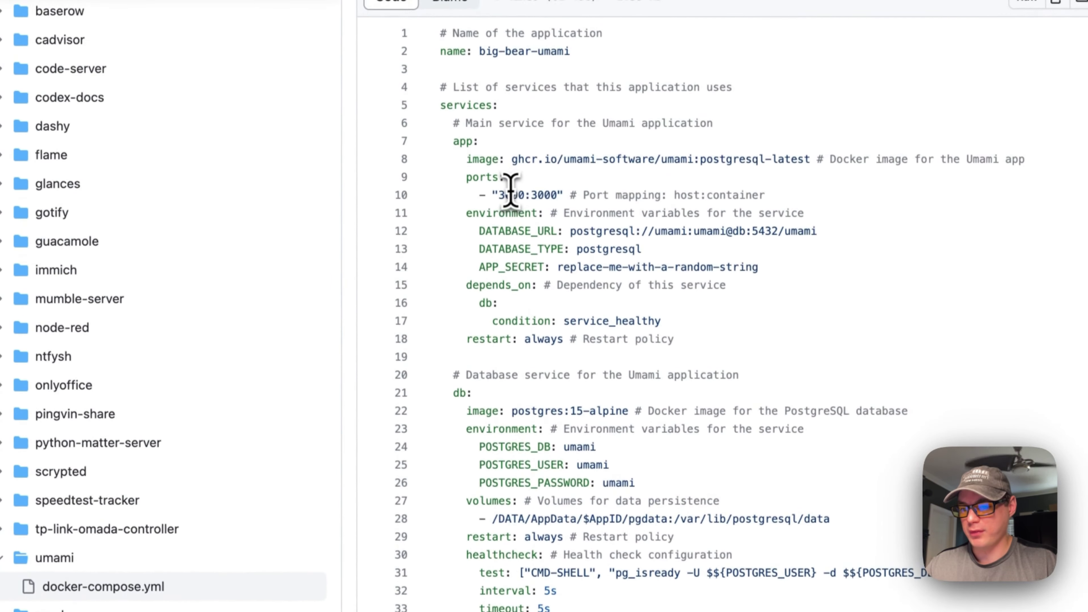
double_click(511, 194)
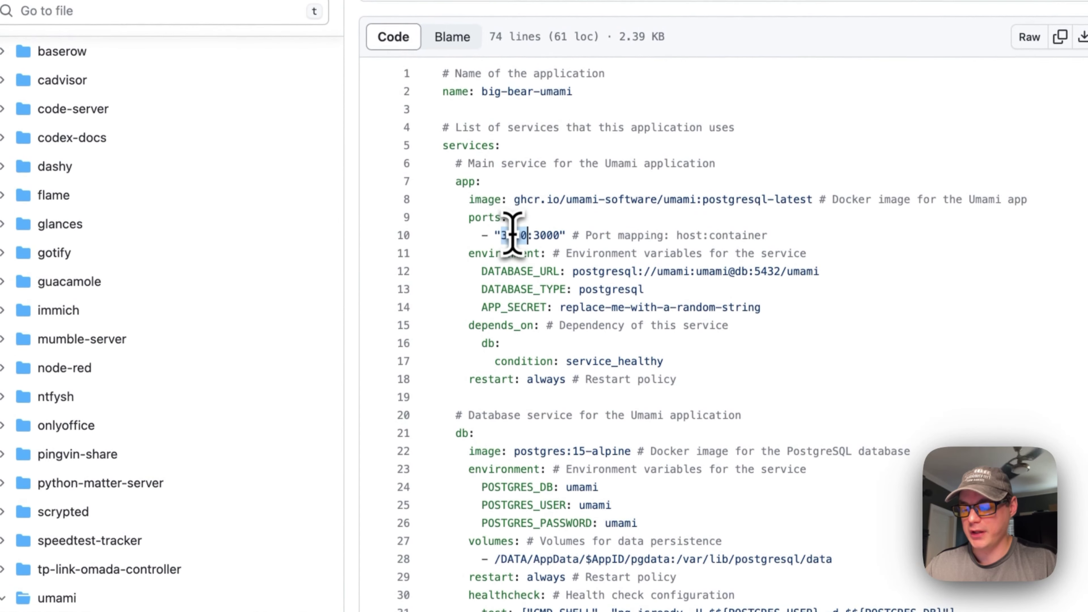
Compare the x-casaos section with the app service's ports and highlight the container port 3000 in the mapping.
scroll(511, 238, down, 15)
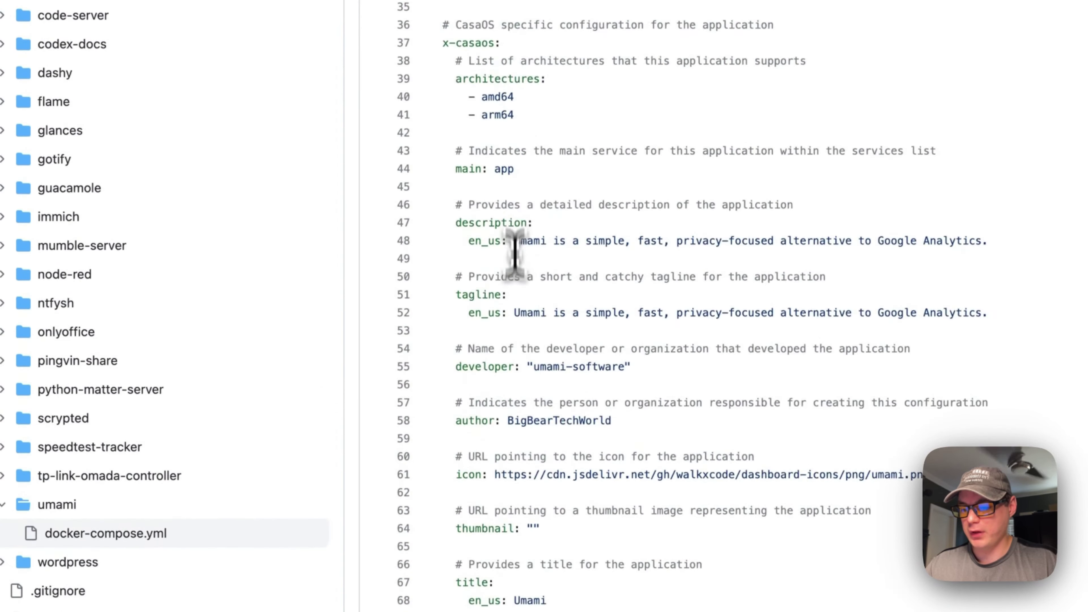
scroll(493, 474, up, 10)
scroll(499, 480, up, 8)
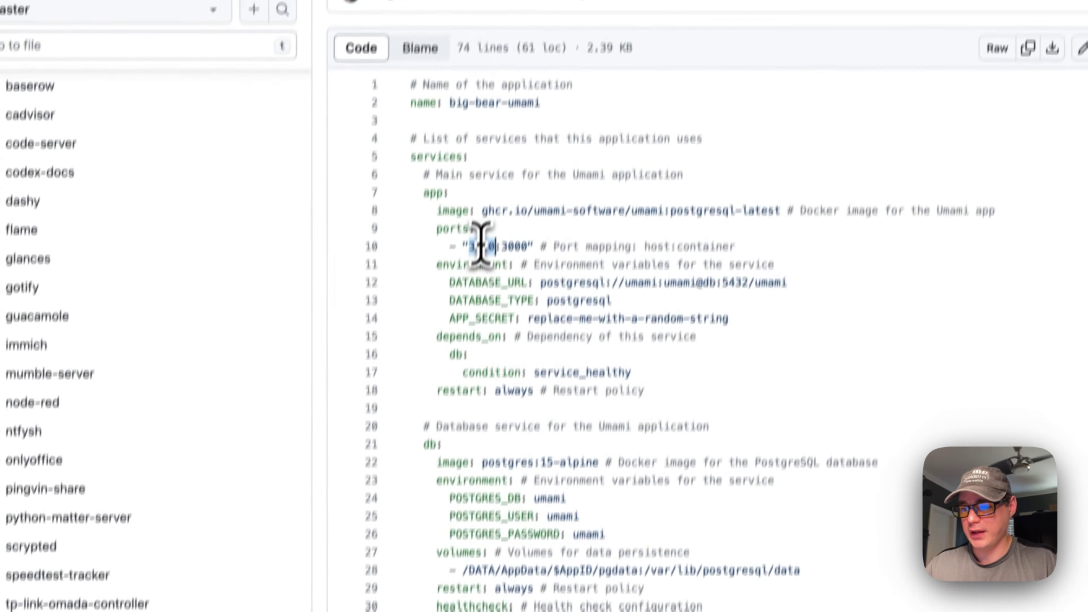
double_click(508, 226)
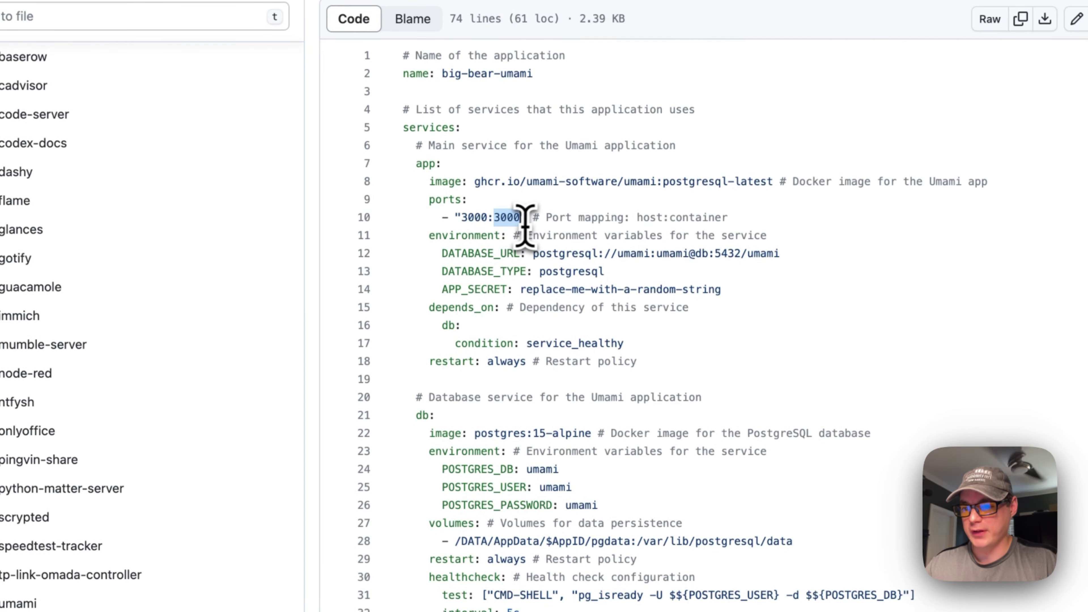
Highlight the port_map line at the end of the file and look back over the app and db services.
scroll(503, 232, down, 15)
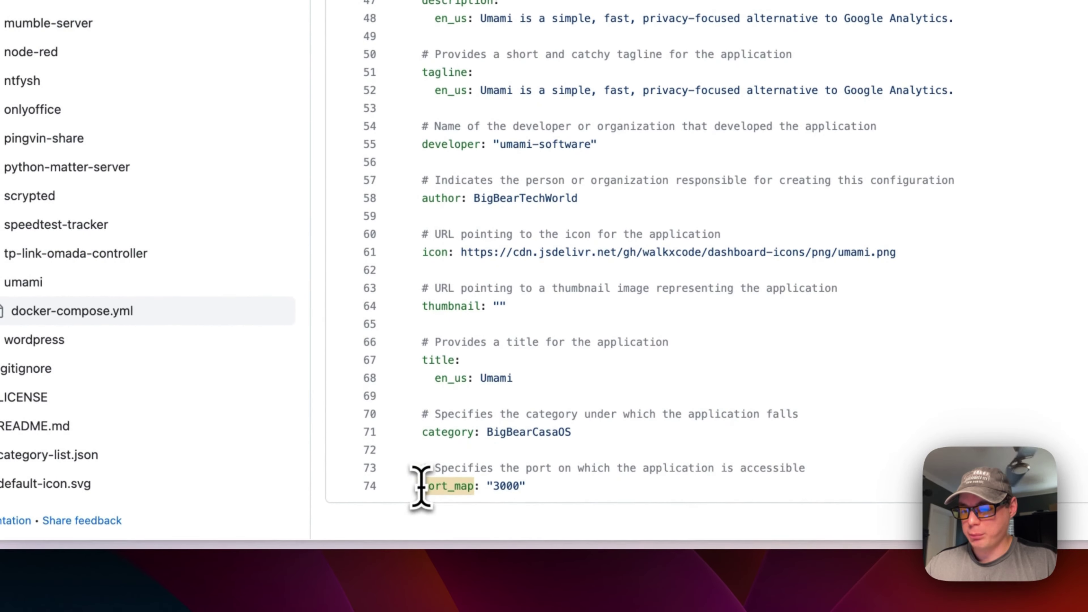
drag(421, 485, 613, 486)
scroll(446, 481, up, 15)
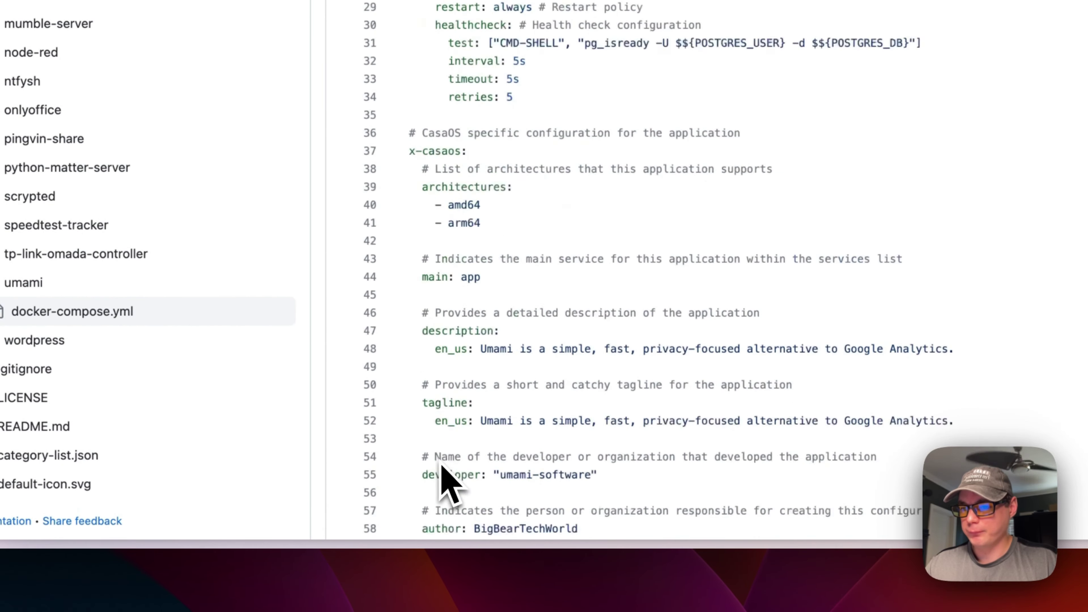
scroll(522, 252, down, 3)
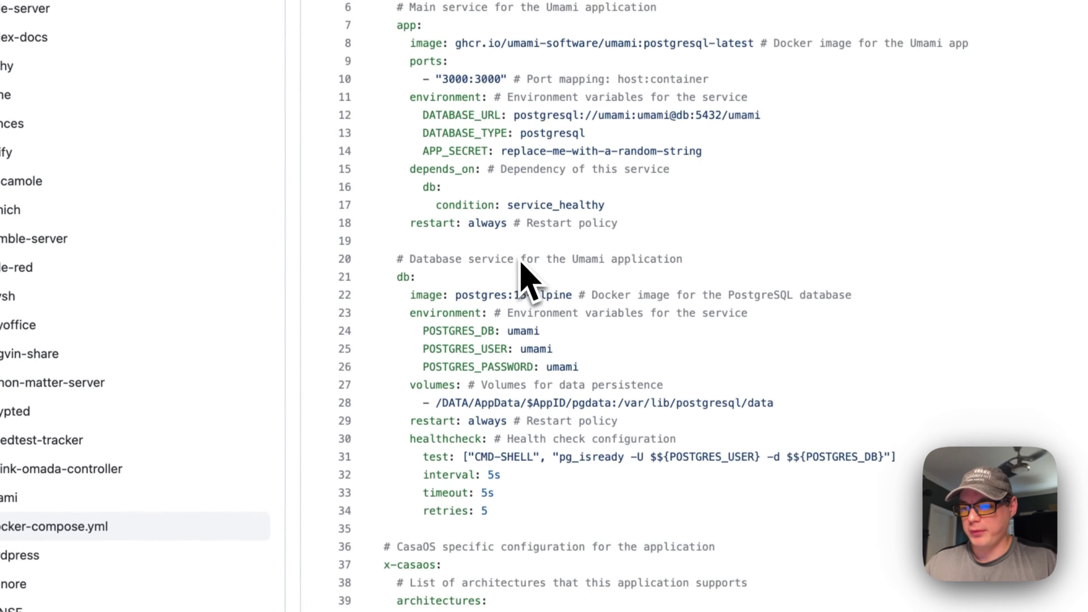
scroll(520, 272, up, 4)
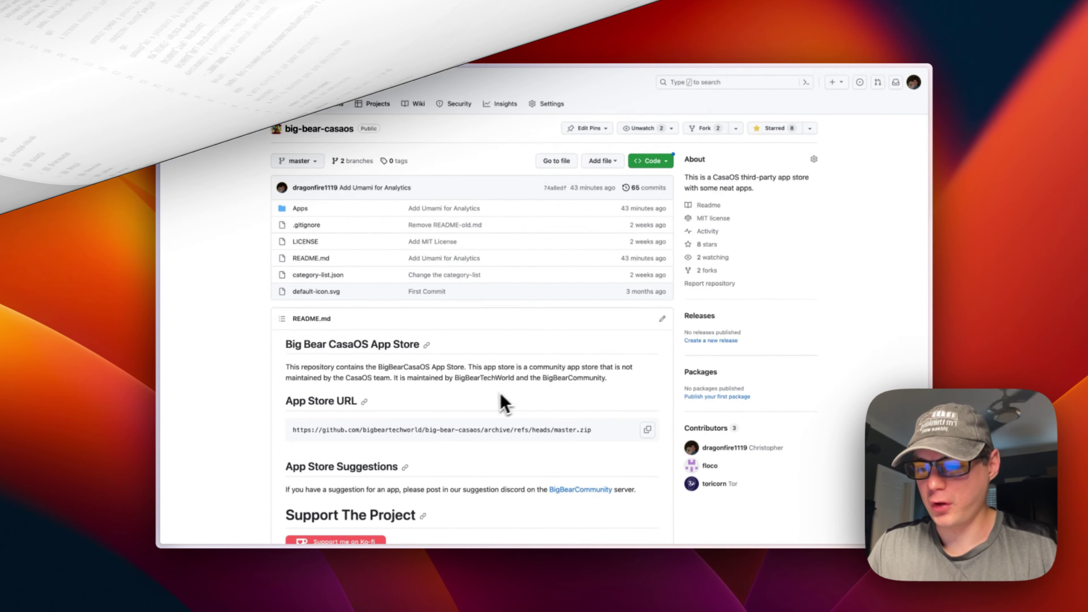
Copy the App Store URL from the README of the big-bear-casaos repository.
scroll(499, 403, down, 2)
scroll(493, 405, down, 1)
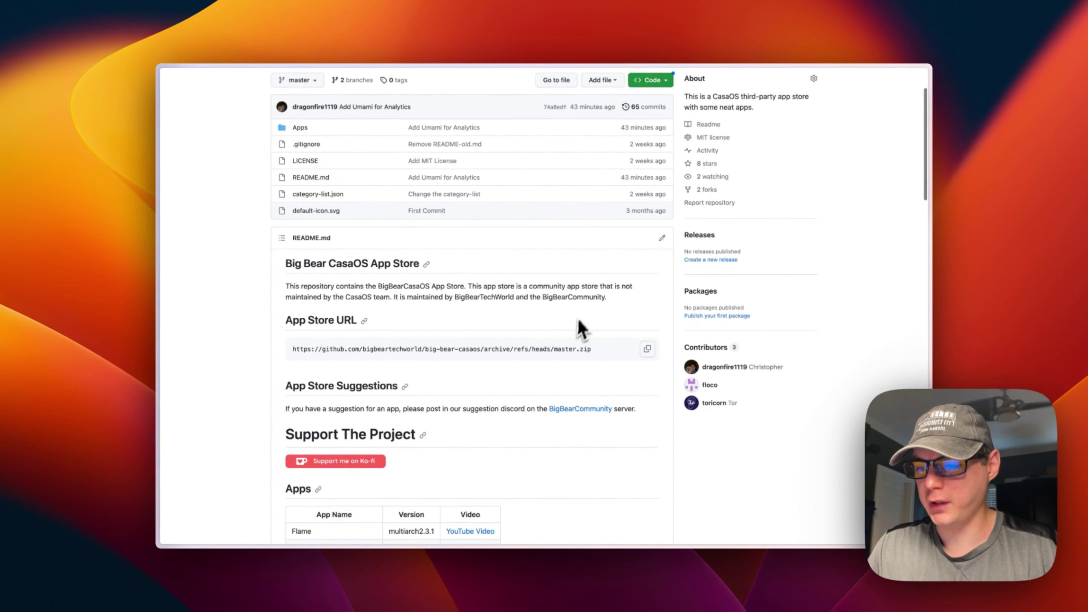
scroll(484, 339, down, 2)
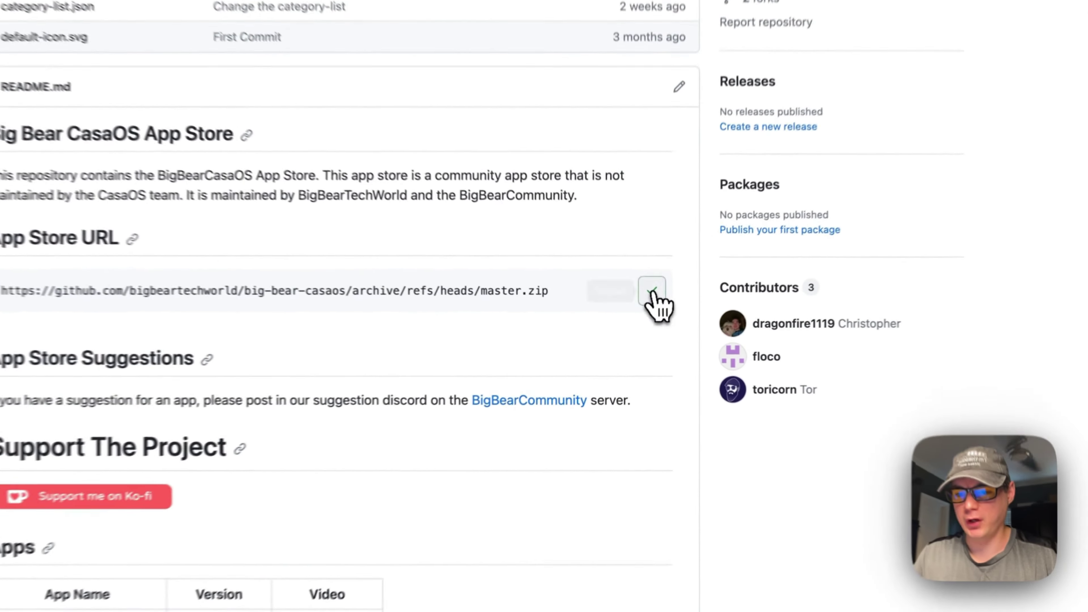
click(647, 316)
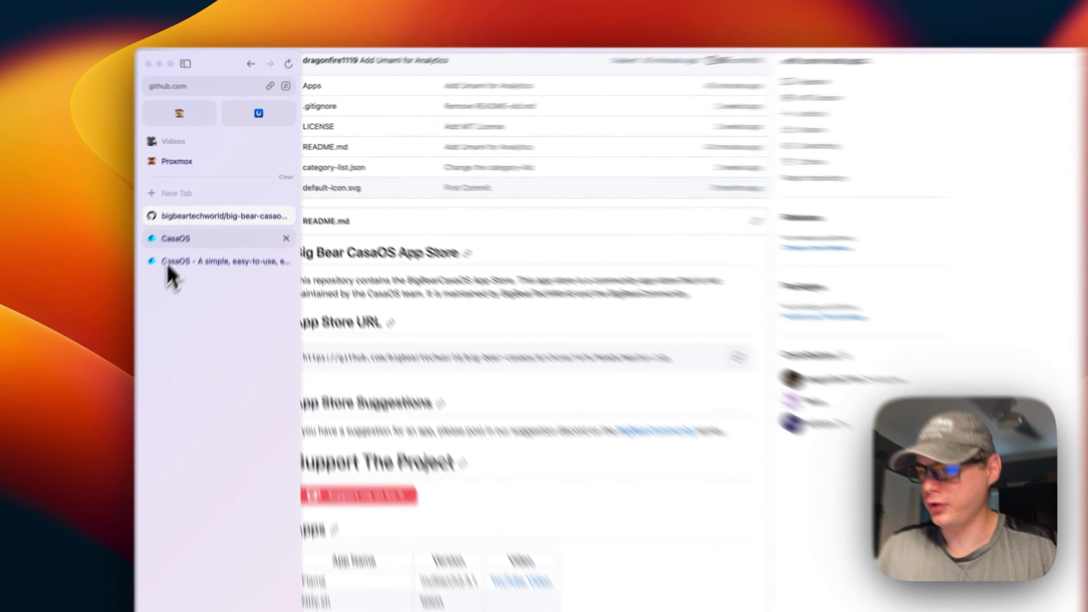
Switch to the CasaOS dashboard, open its App Store and enter the copied big-bear-casaos master.zip URL as a new source.
click(188, 251)
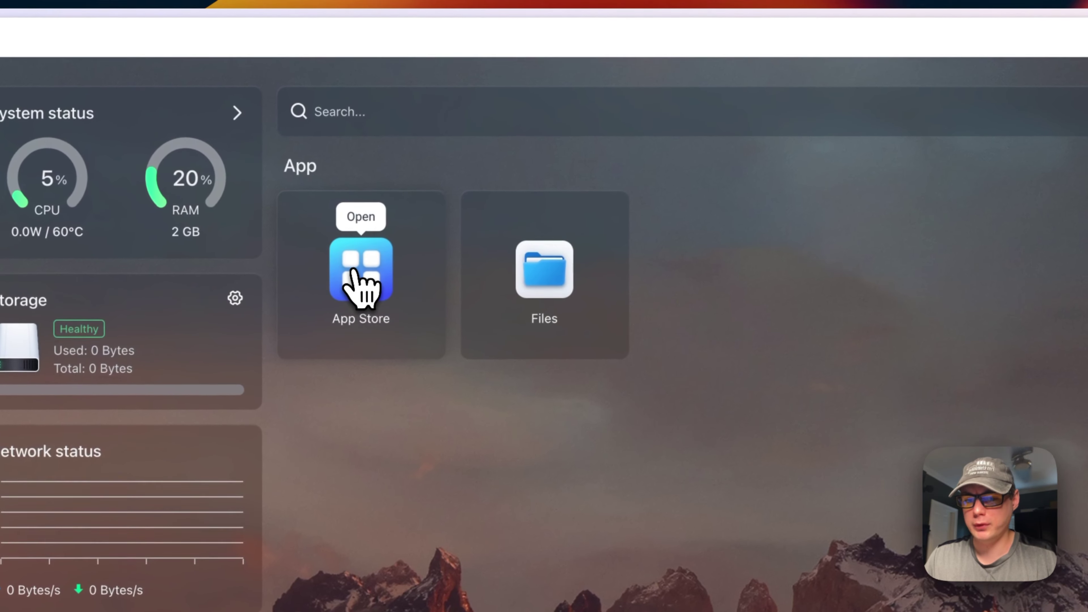
click(499, 165)
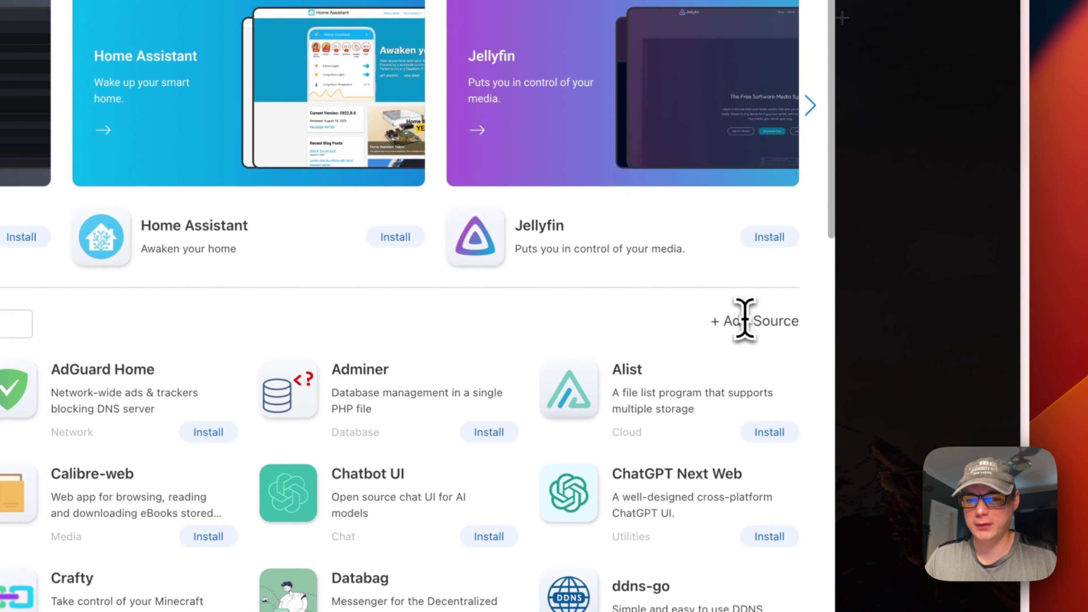
key(super+v)
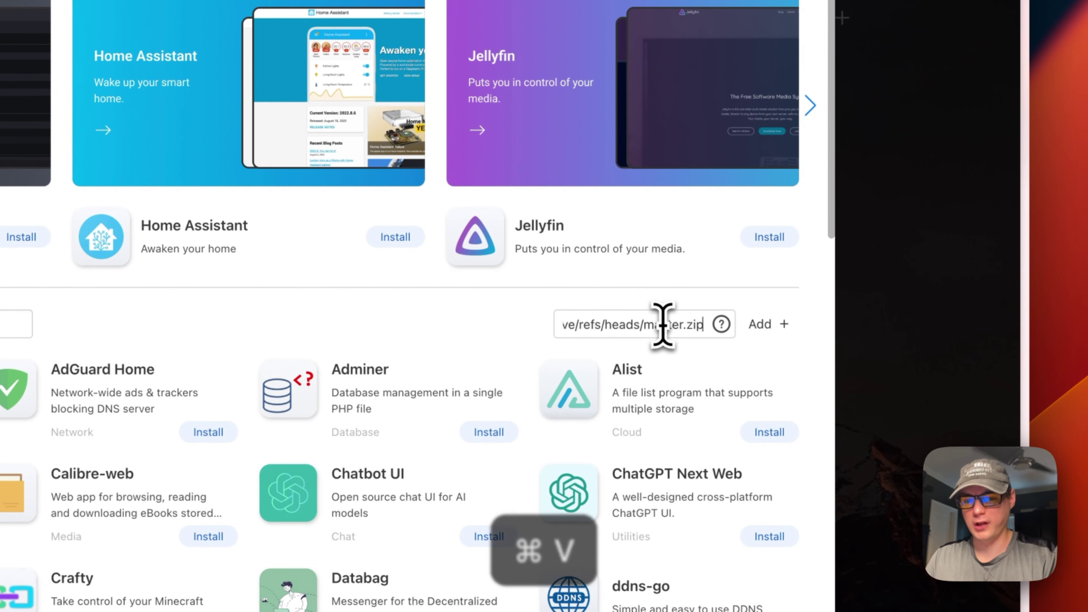
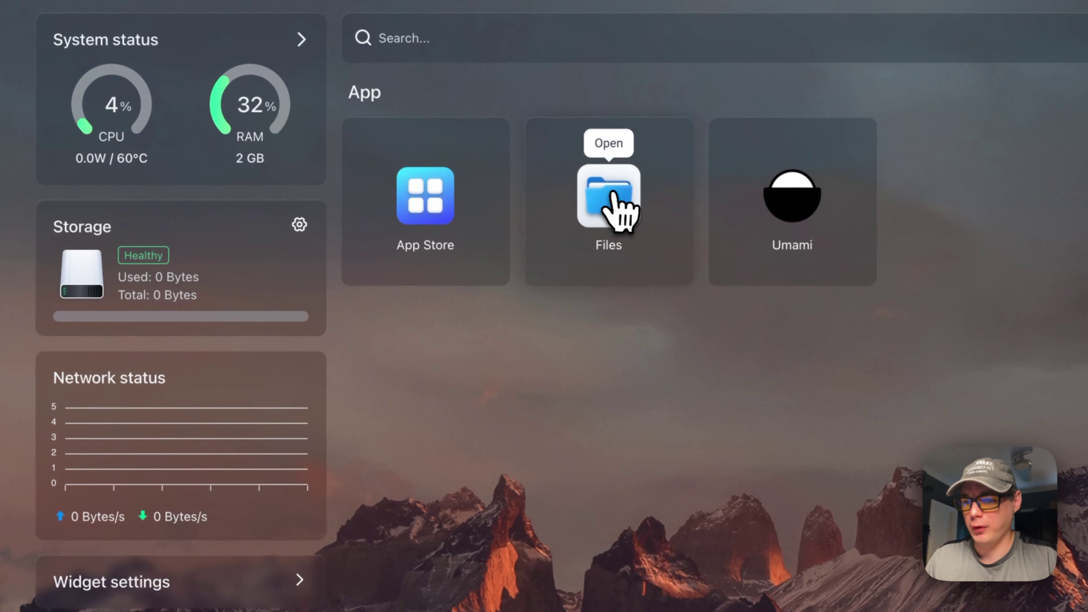
Open the CasaOS Files app and browse to the pgdata folder in DATA/AppData/big-bear-umami.
click(605, 223)
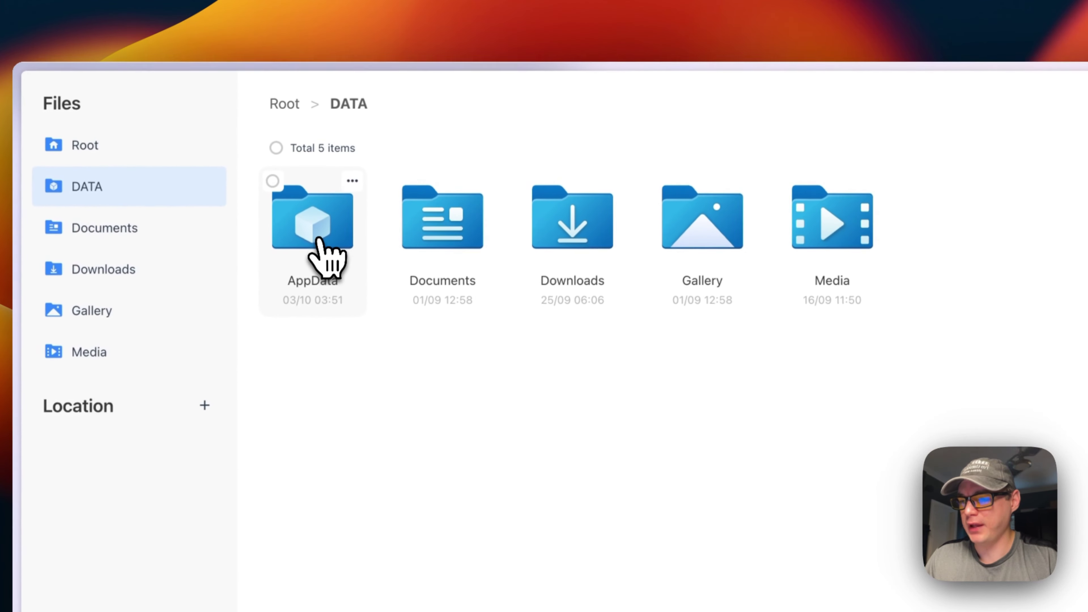
click(322, 228)
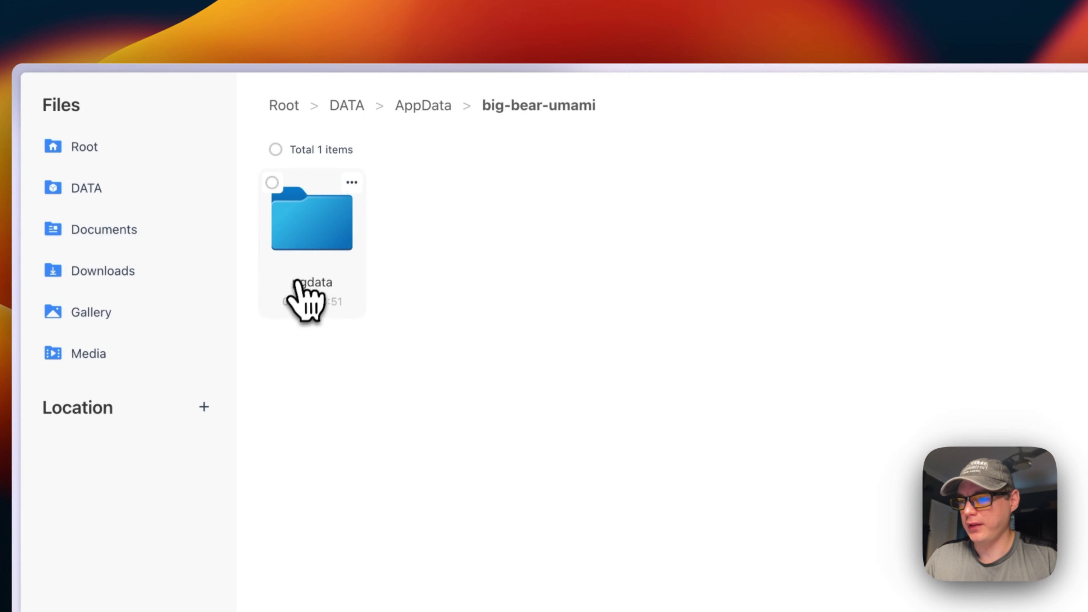
click(316, 244)
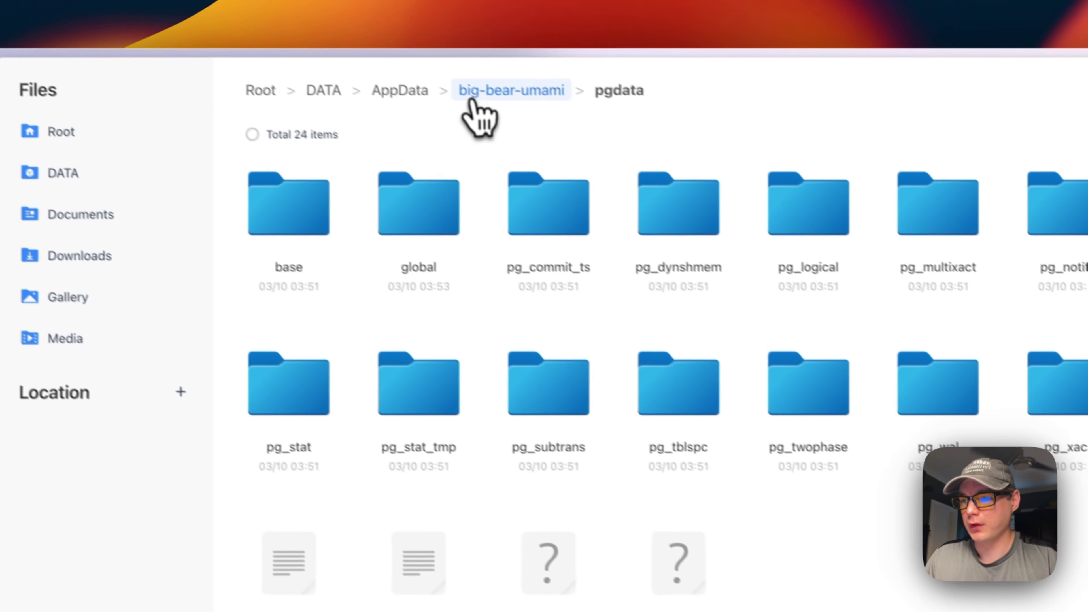
Go back to the big-bear-umami folder and look over the file actions available for pgdata, closing Files when done.
click(474, 91)
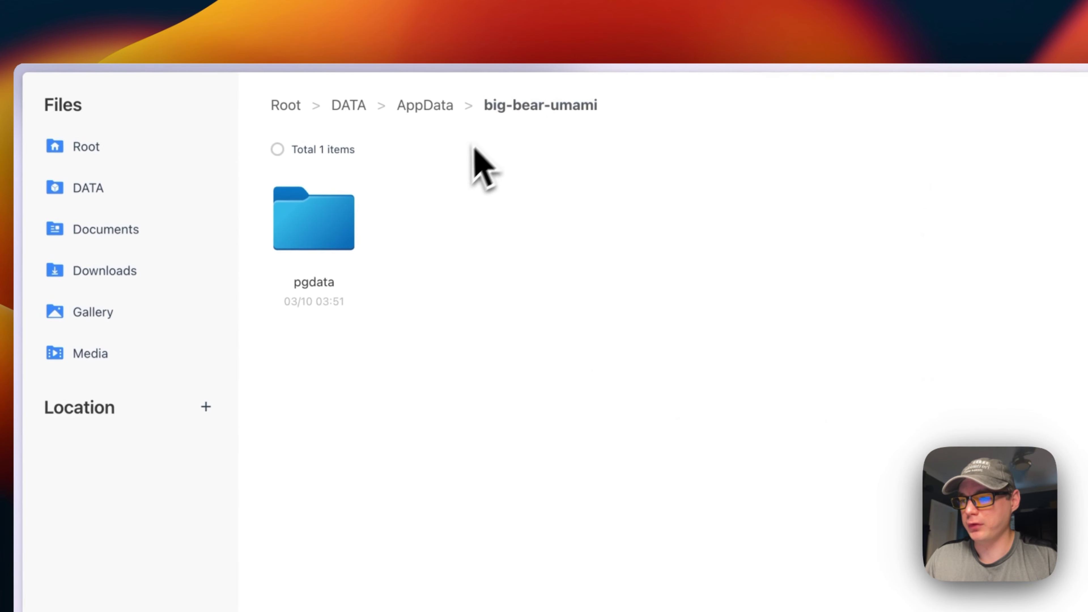
click(278, 149)
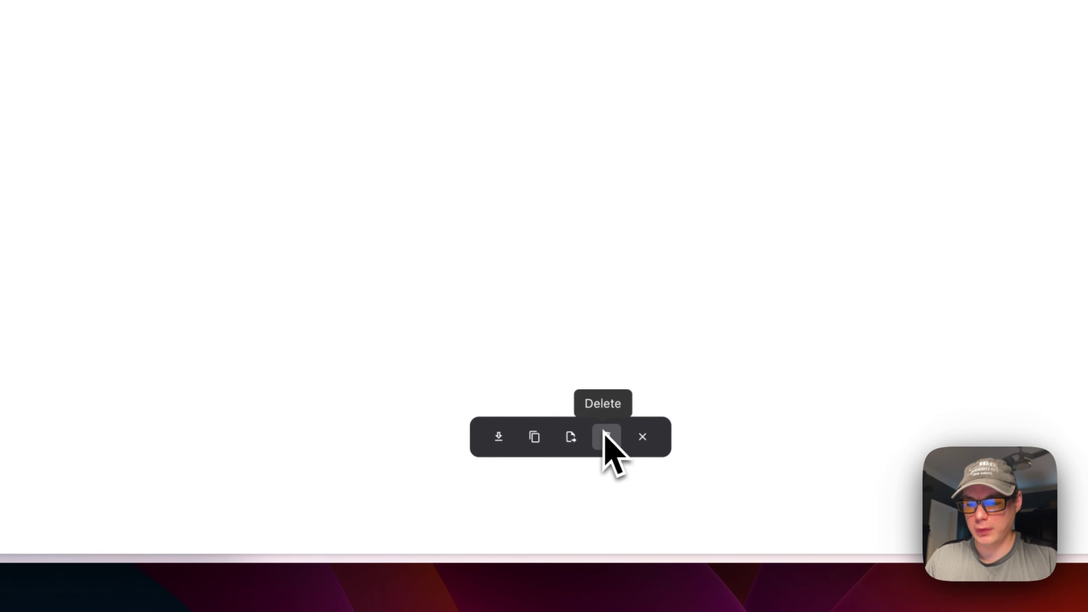
click(644, 438)
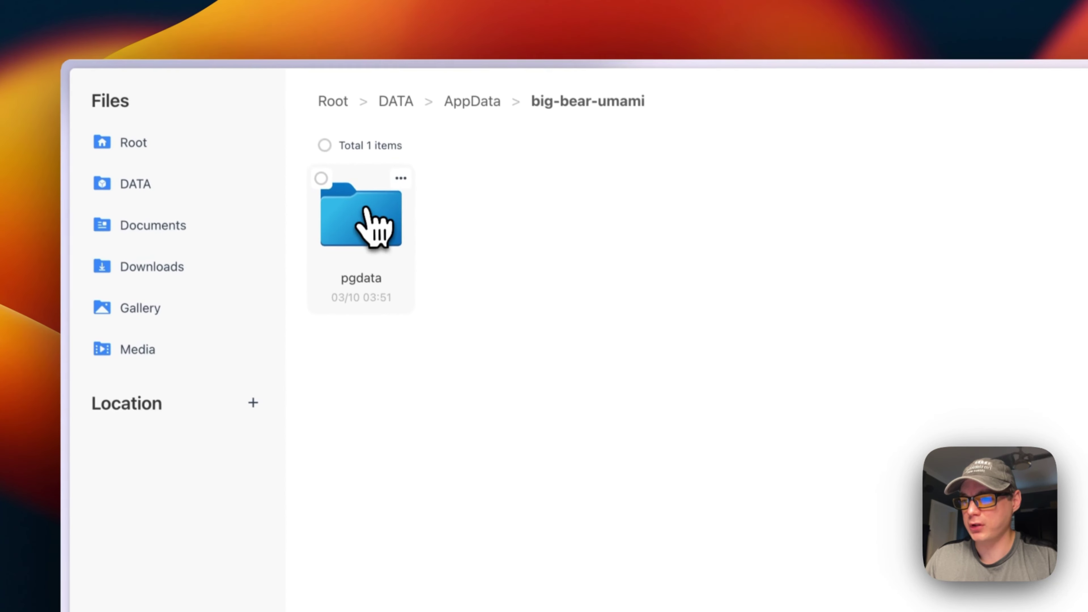
click(401, 179)
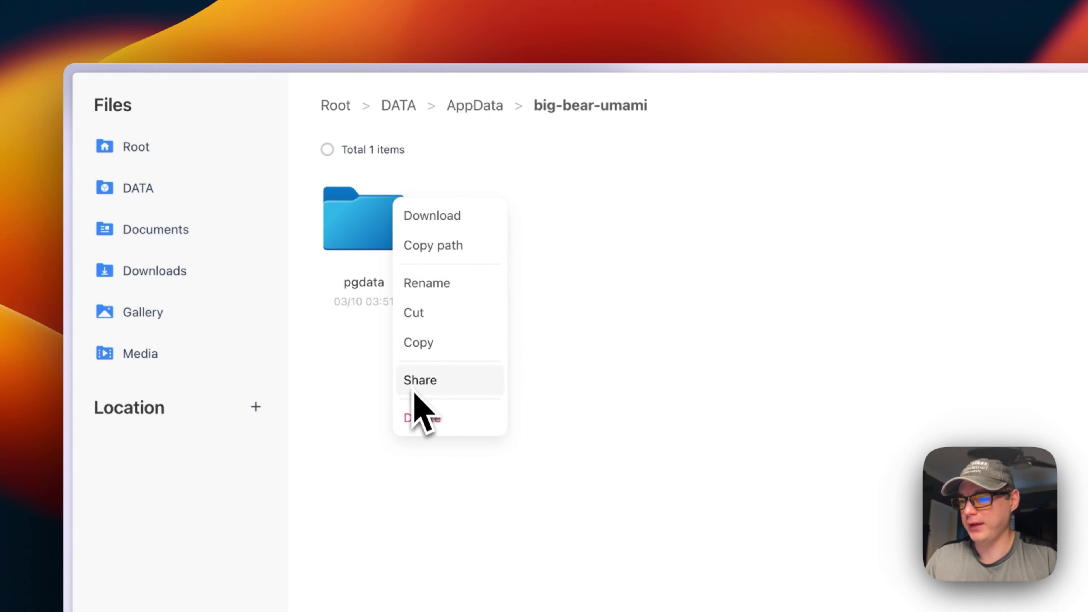
click(371, 437)
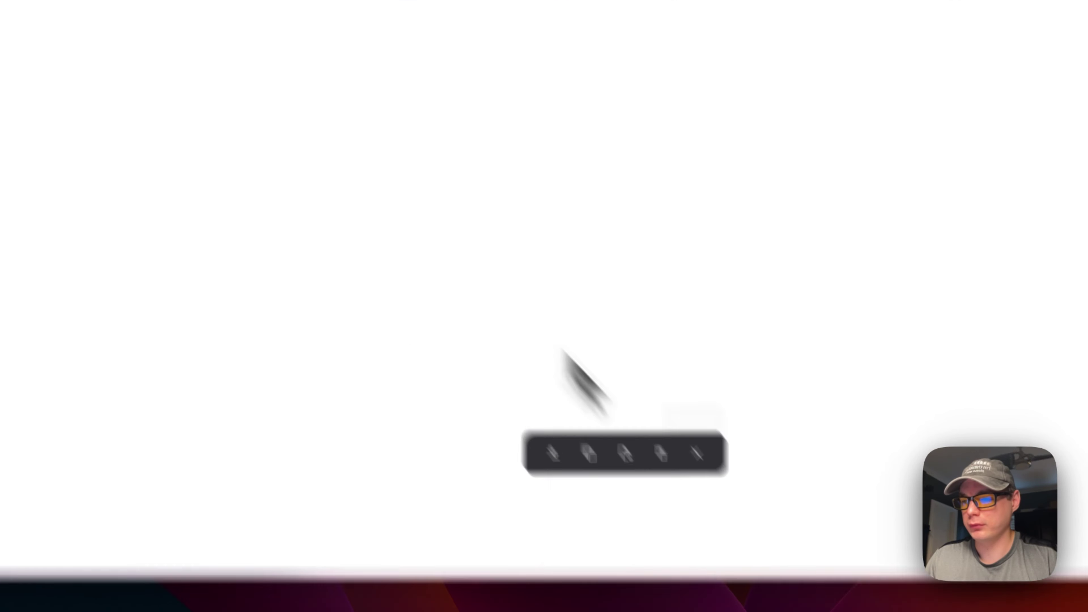
click(245, 0)
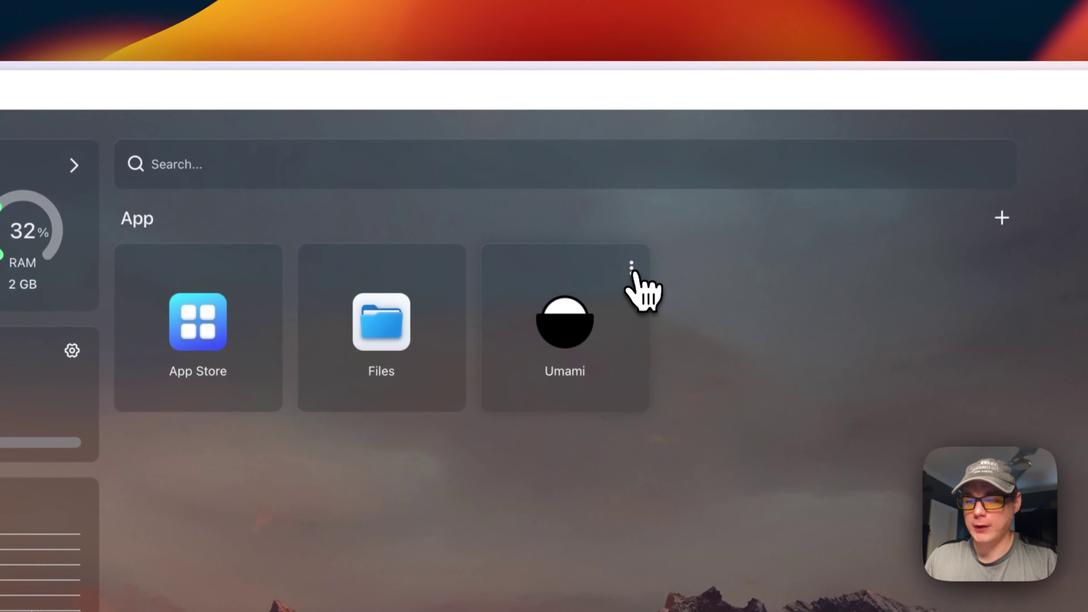
Save the note "testing" in Umami's tips and reopen the tips to check it.
click(631, 272)
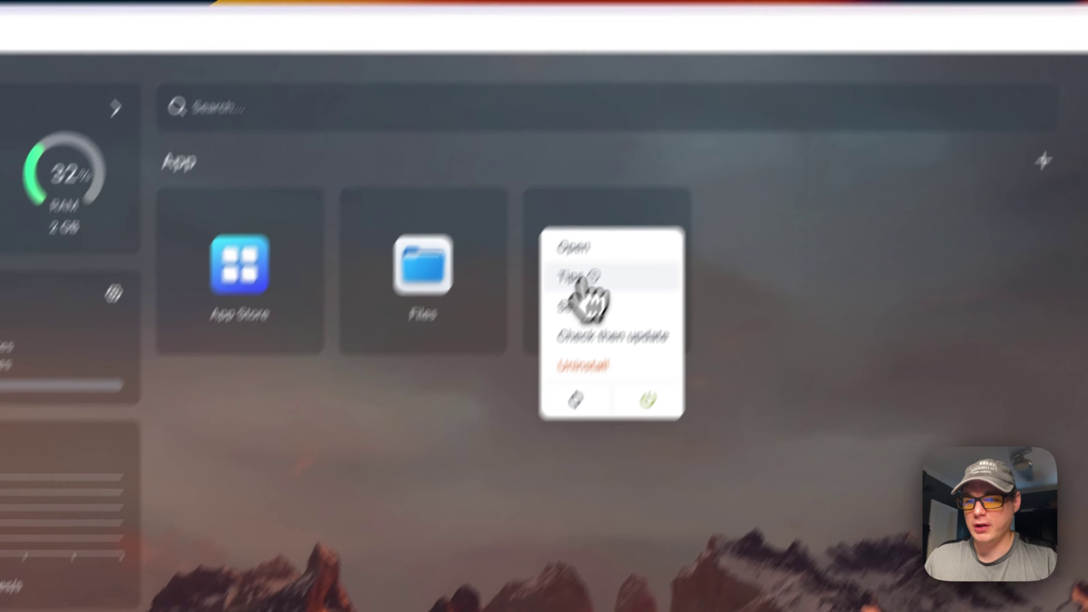
click(527, 339)
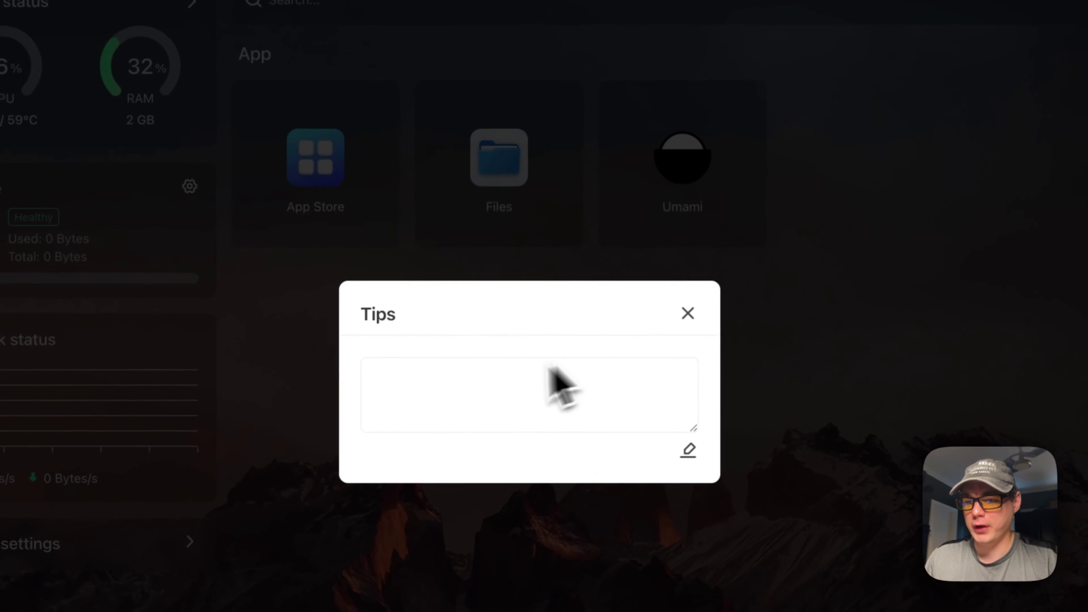
click(689, 449)
text(testing)
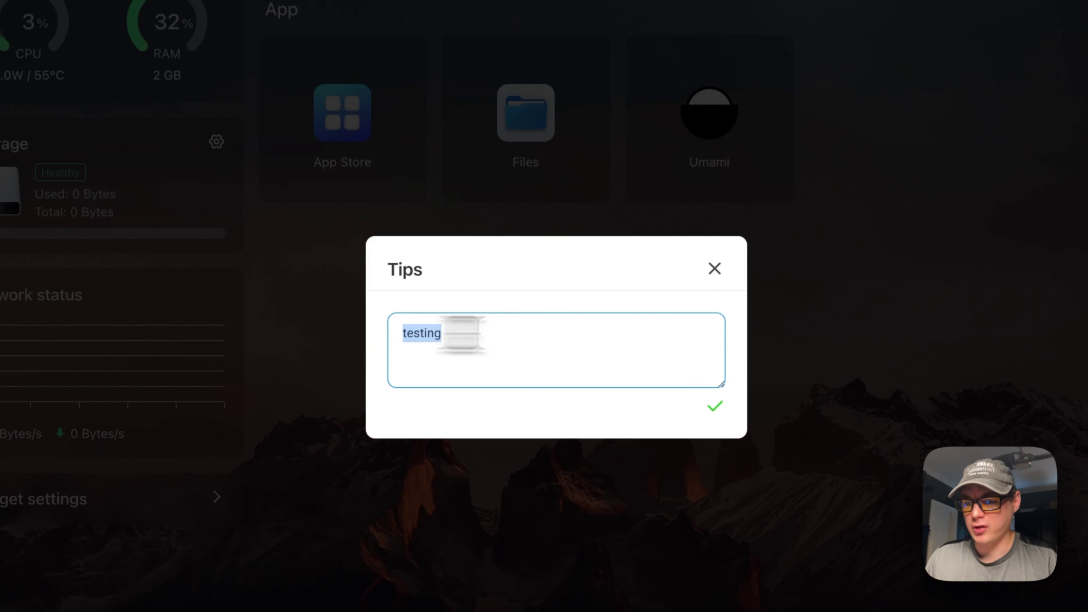
click(715, 406)
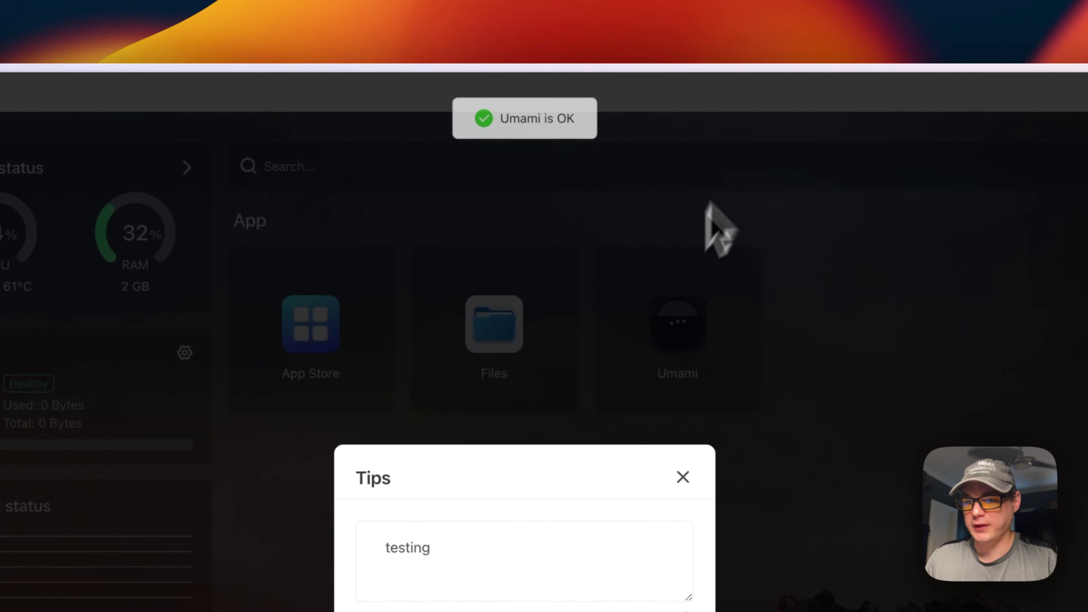
click(680, 476)
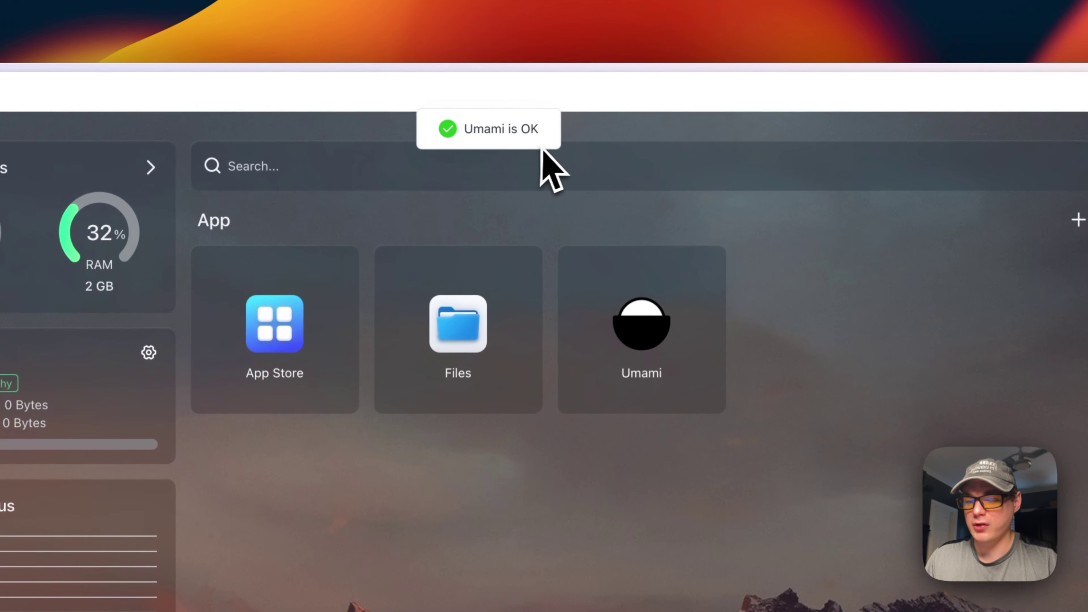
click(707, 266)
click(648, 336)
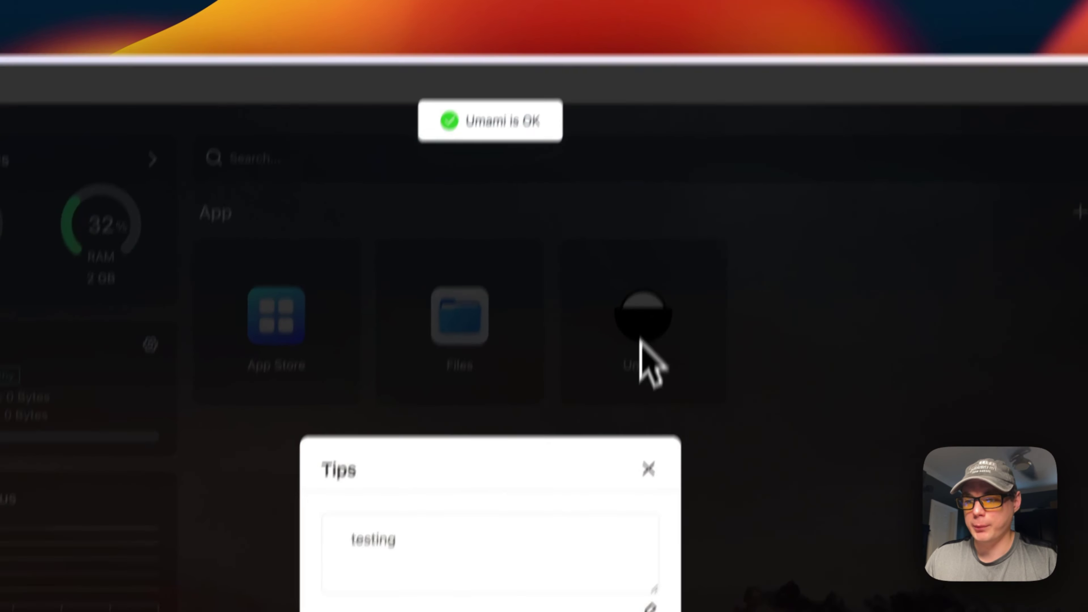
click(686, 275)
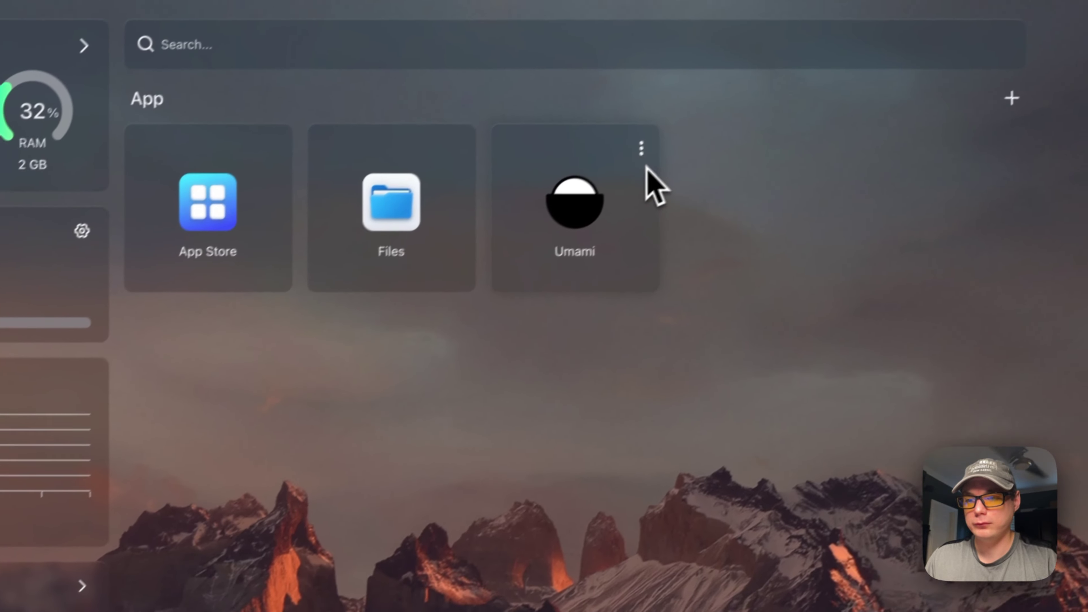
Open Umami's settings and review the app container's Docker image, web UI, port, environment variables and resource options.
click(748, 66)
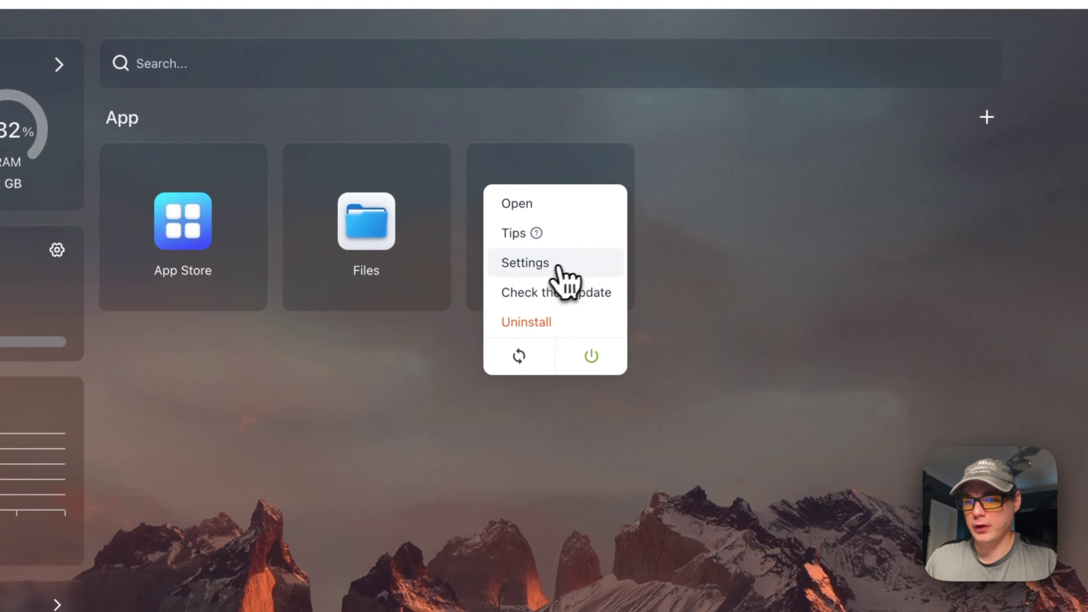
click(681, 163)
scroll(553, 301, down, 8)
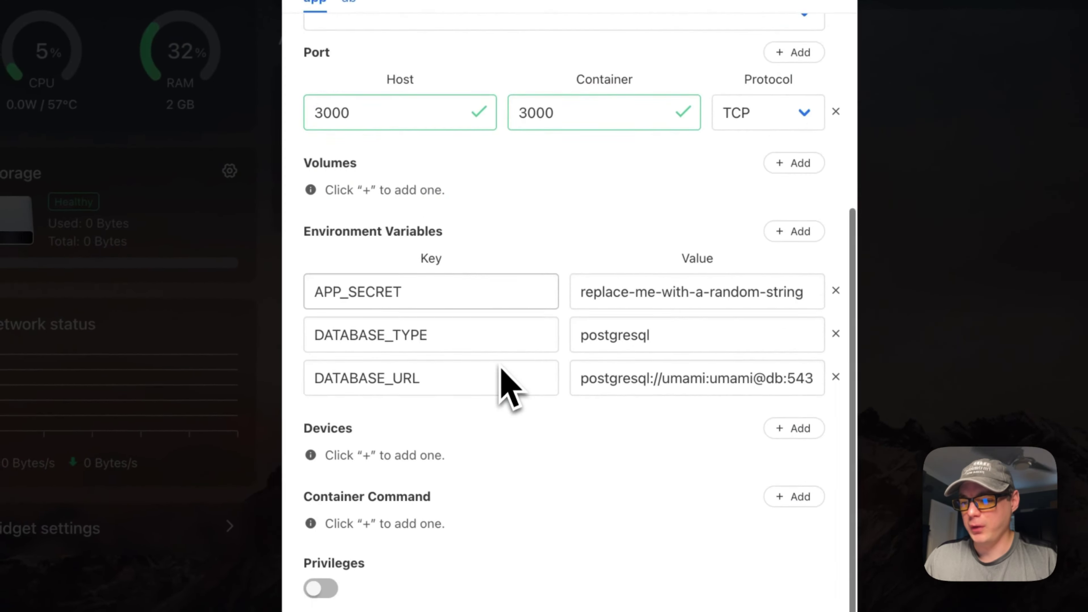
scroll(512, 429, down, 5)
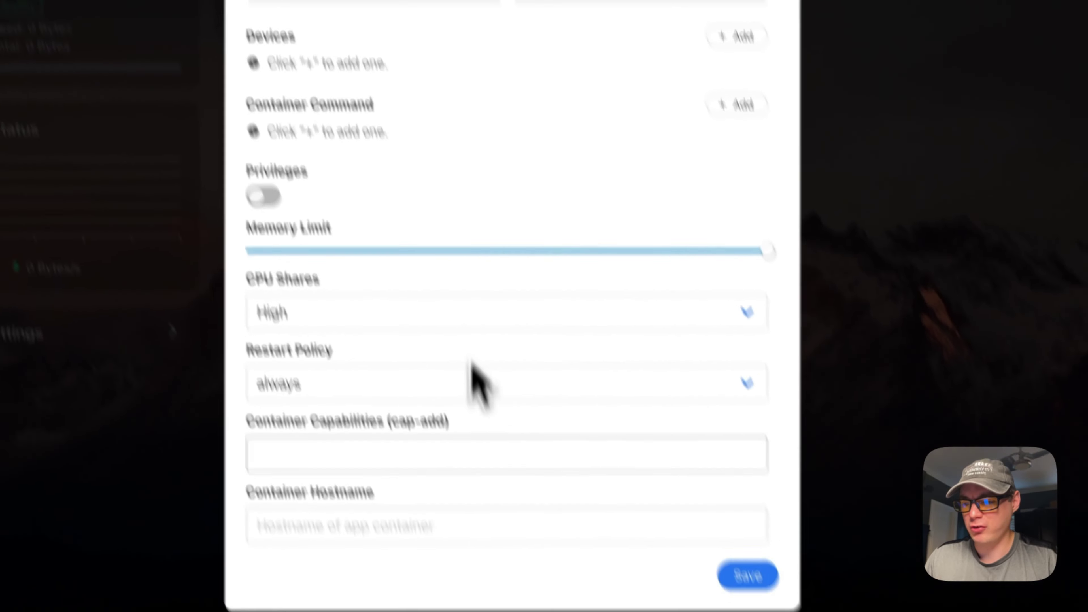
scroll(450, 386, up, 10)
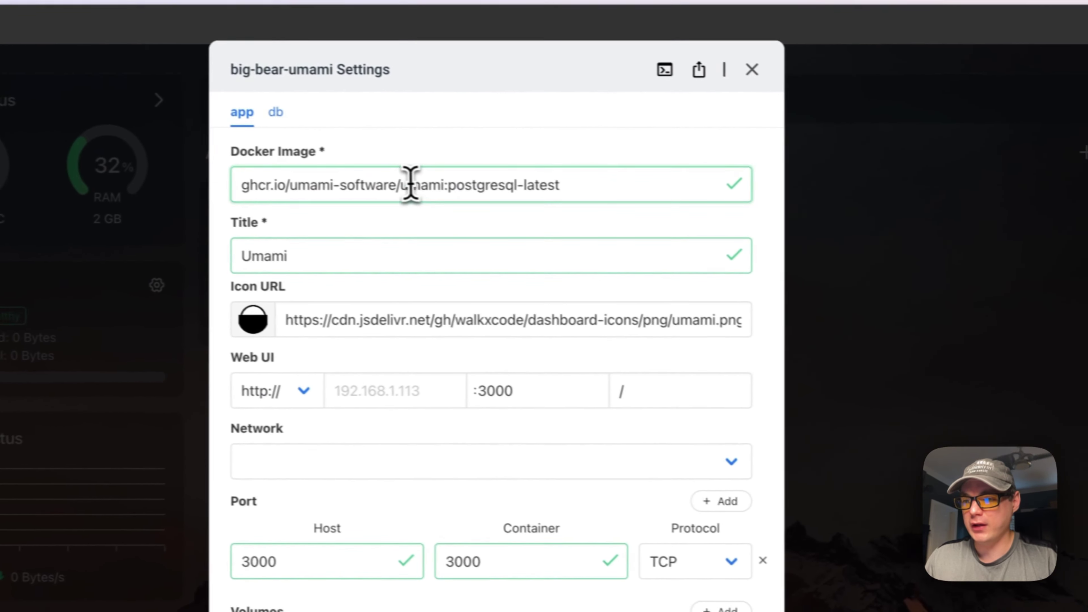
drag(386, 181, 754, 195)
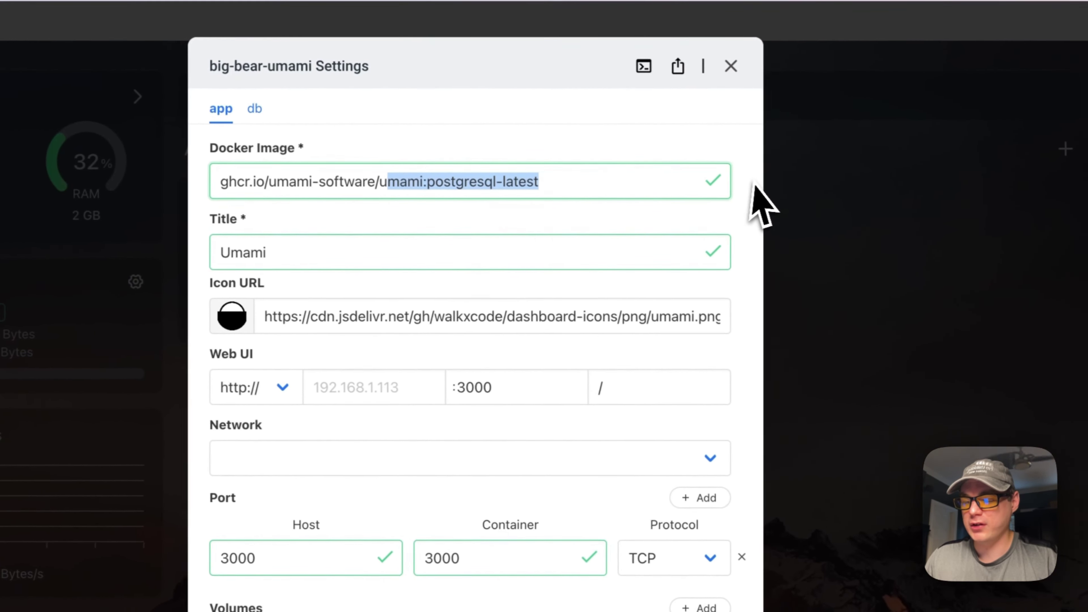
click(550, 185)
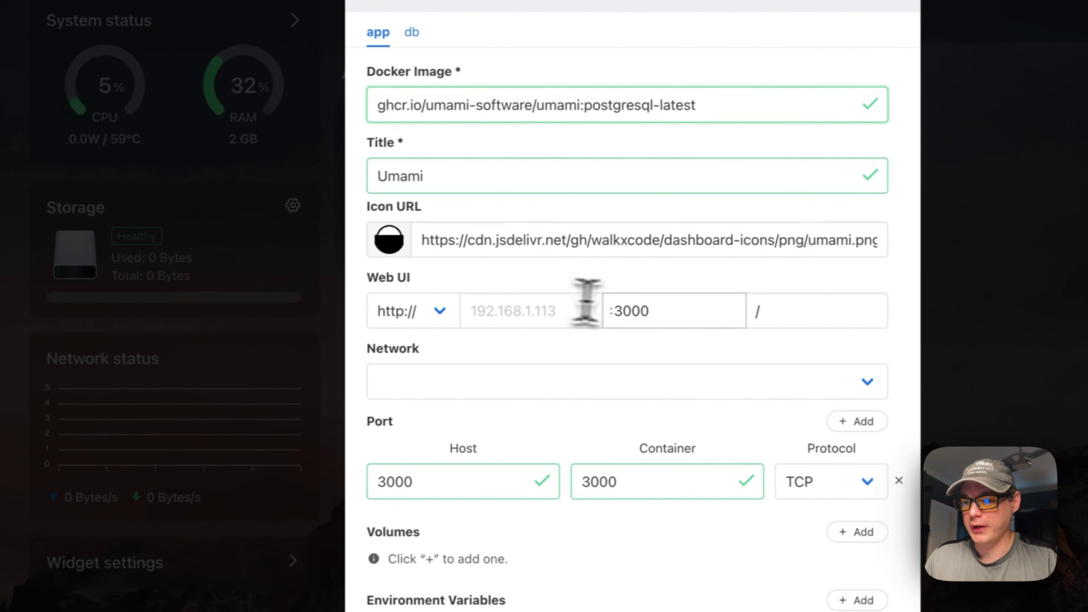
click(558, 414)
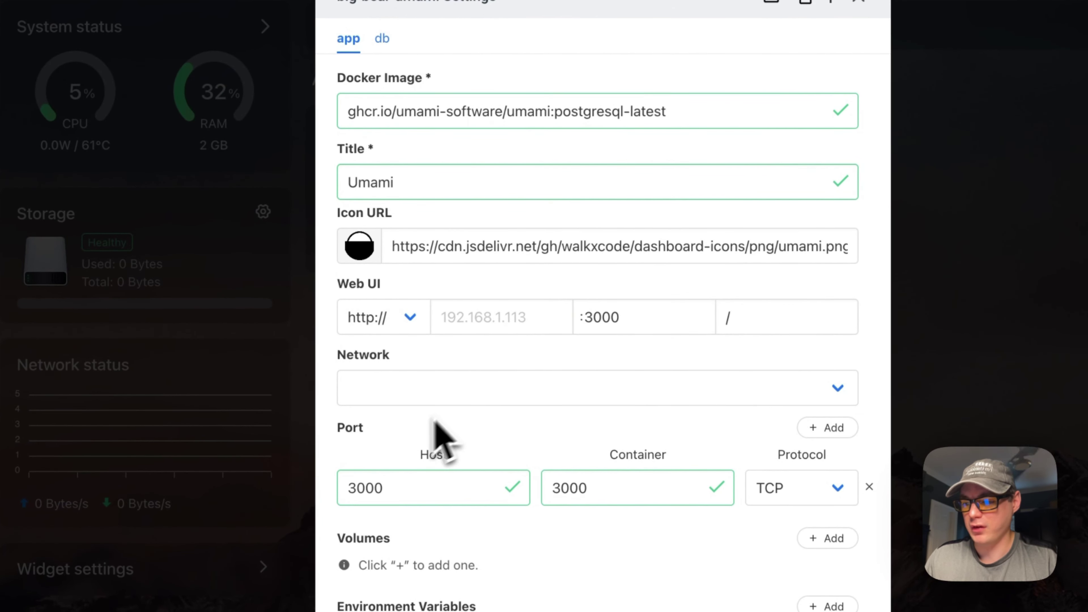
scroll(435, 422, down, 12)
scroll(435, 446, up, 12)
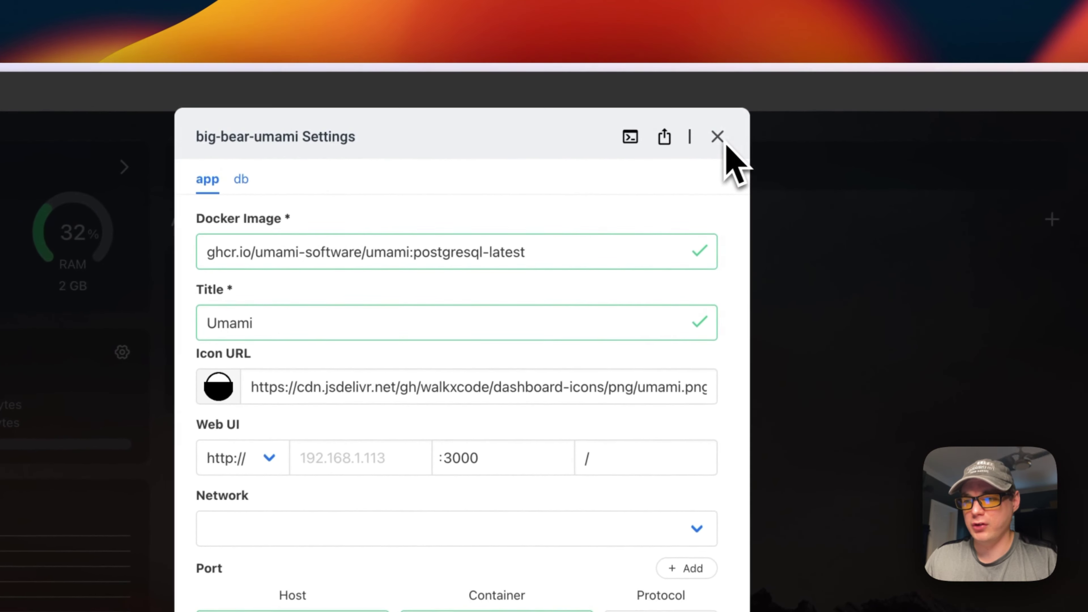
Review the db container's volume mapping and Postgres environment variables, and return to the app container's settings.
click(241, 179)
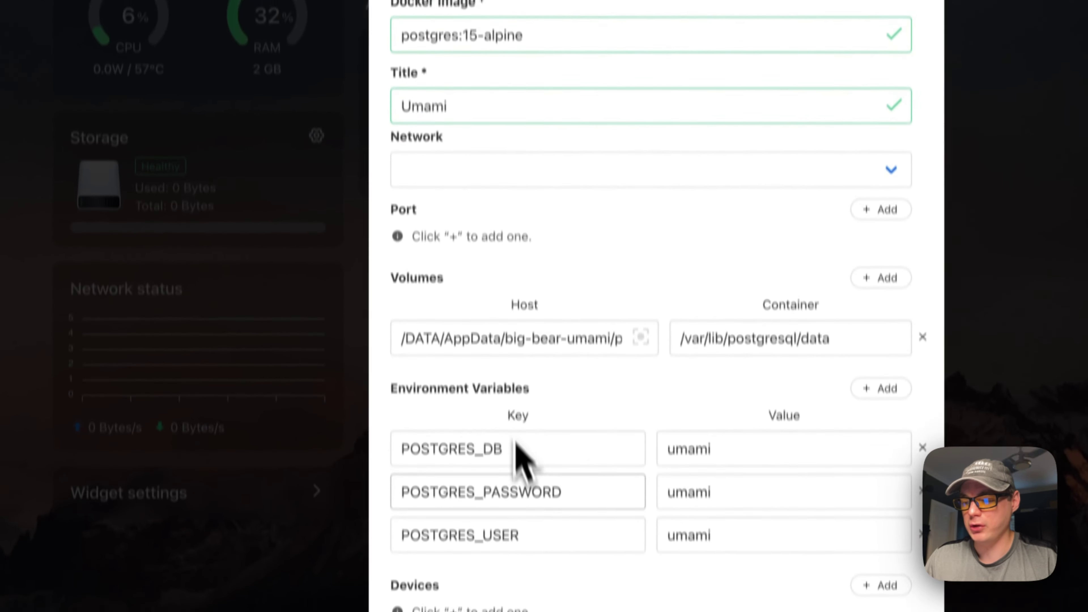
scroll(522, 454, down, 10)
scroll(526, 184, up, 7)
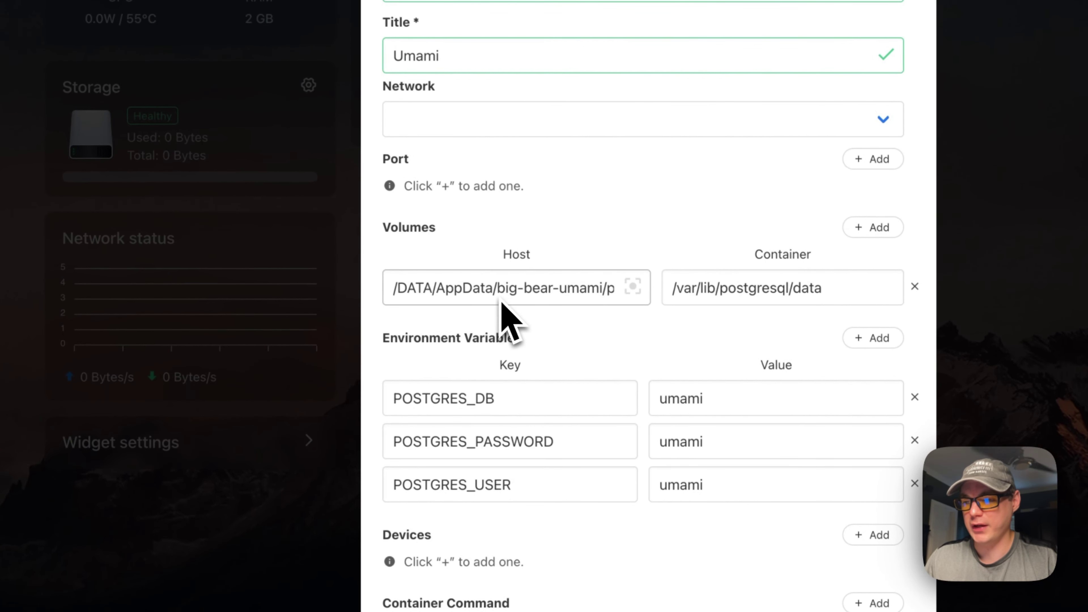
click(349, 179)
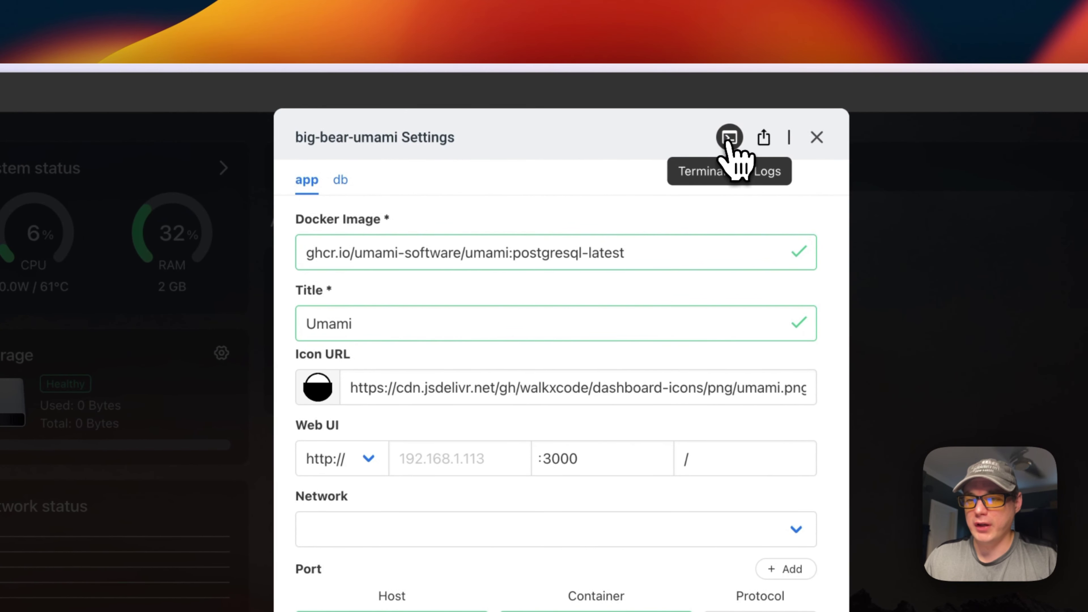
List the files with ls in the app container's terminal and read through its logs, closing the settings when done.
click(728, 138)
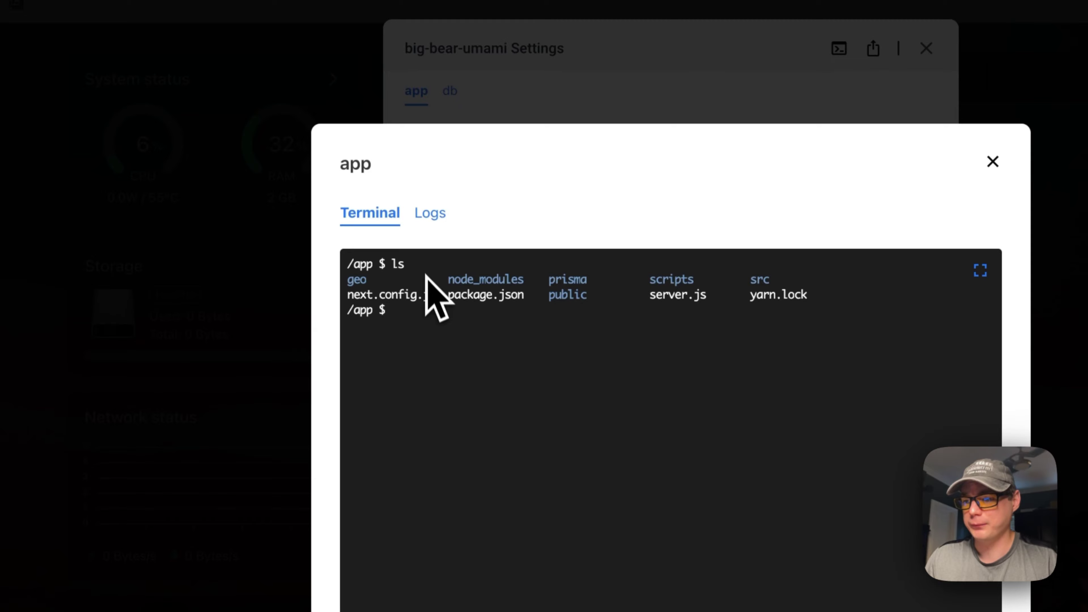
click(430, 214)
scroll(589, 435, down, 5)
scroll(510, 438, down, 20)
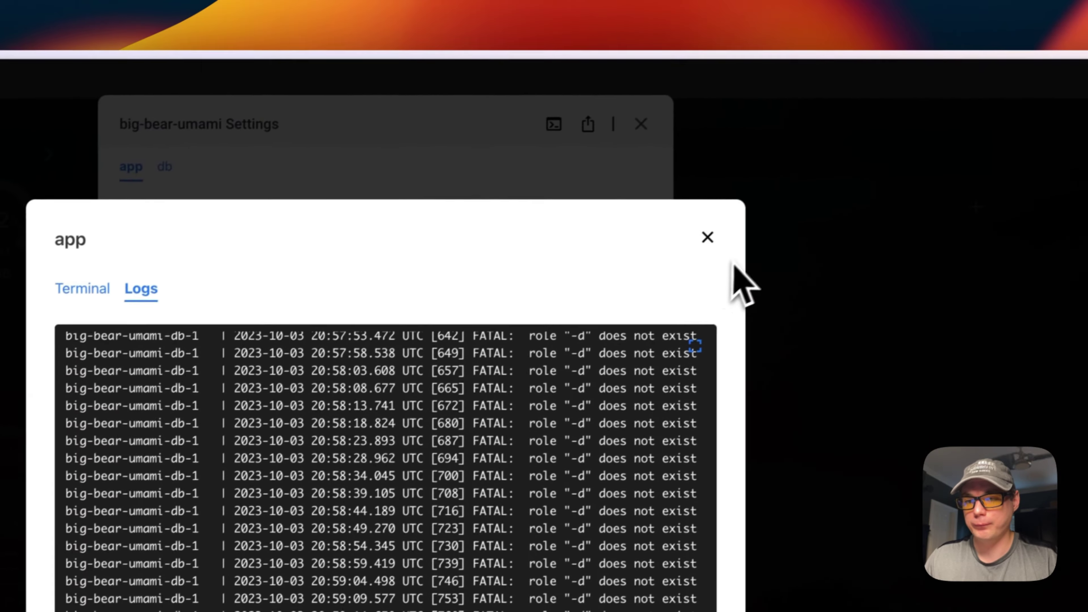
click(708, 237)
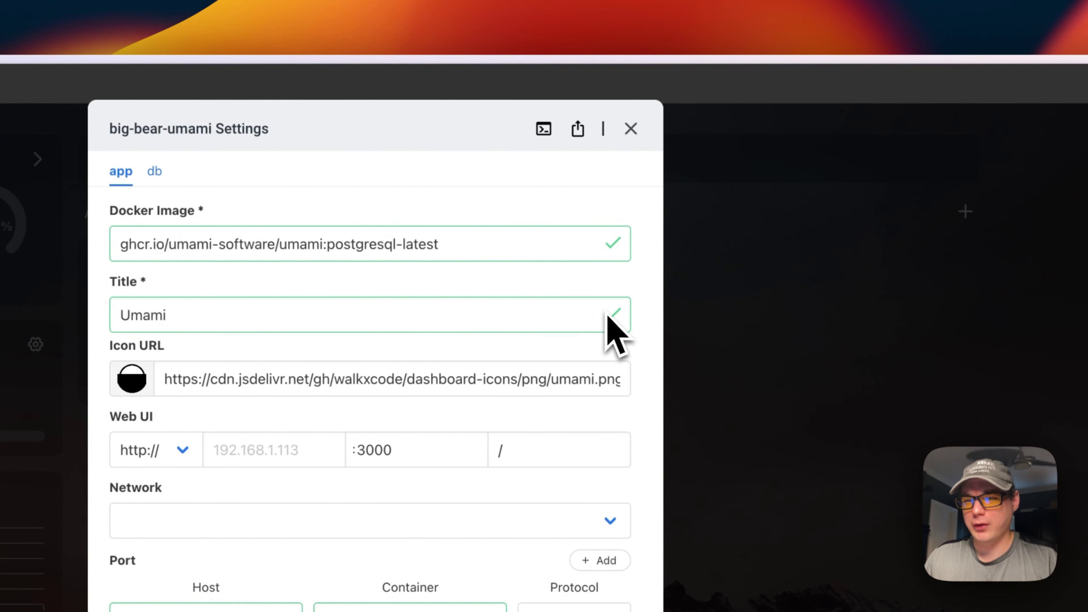
click(631, 129)
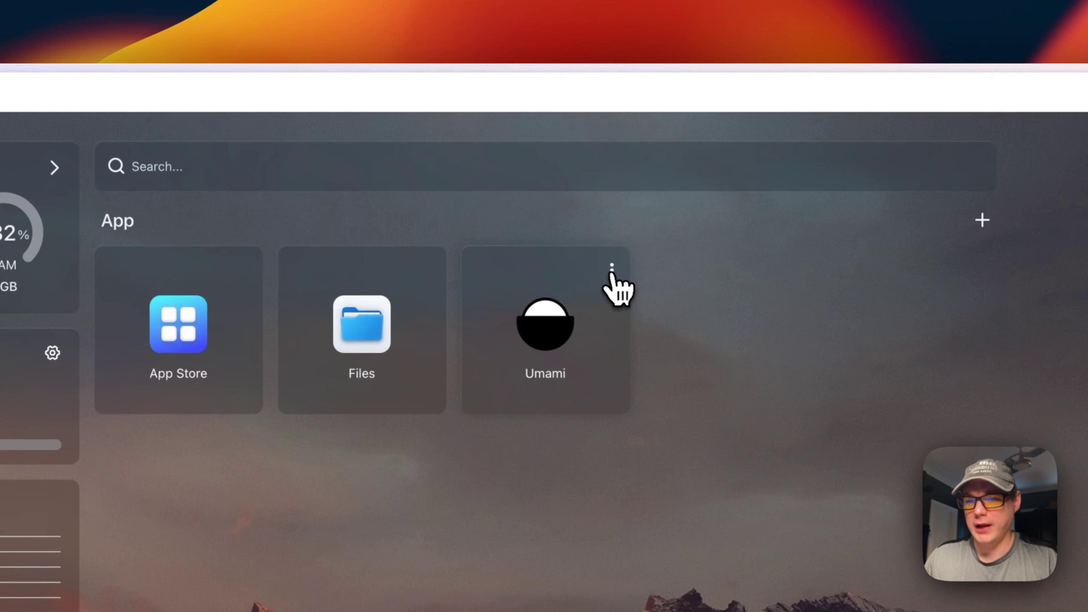
Check Umami for an update and look over its uninstall, restart and power options.
click(612, 269)
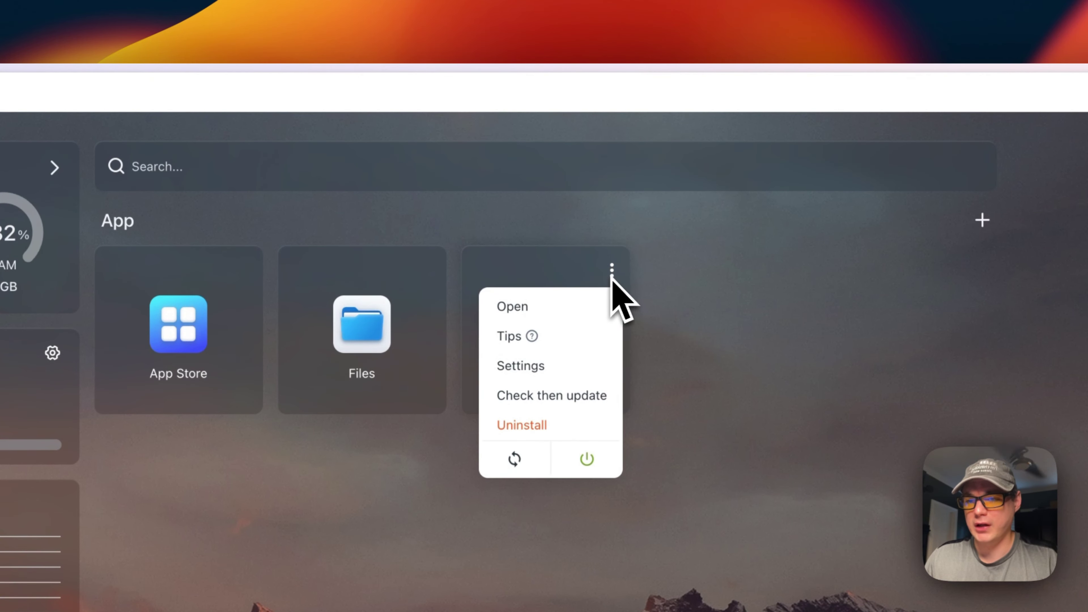
click(542, 396)
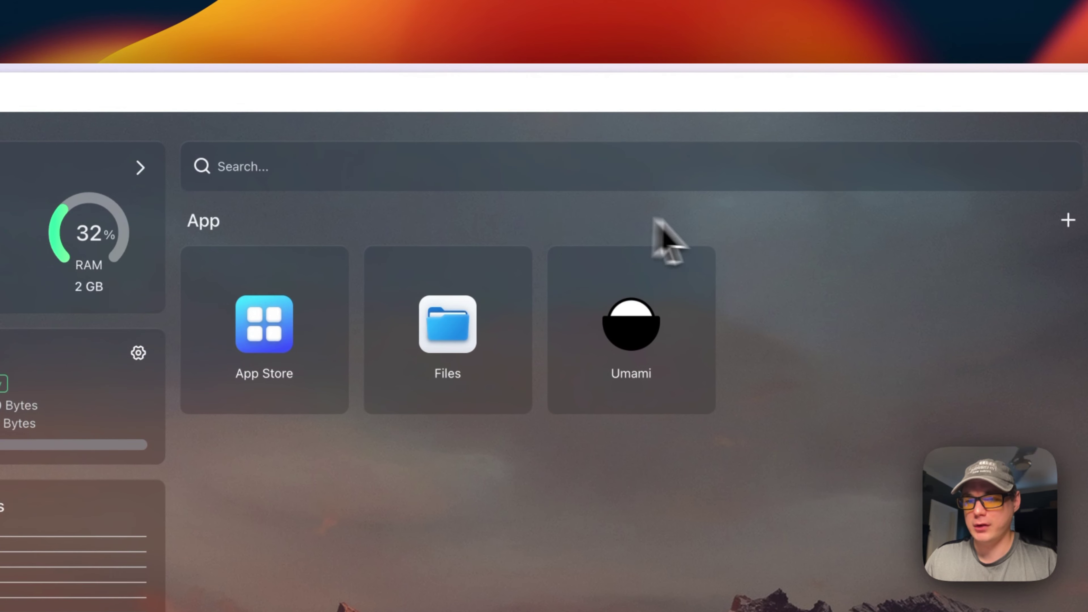
click(703, 268)
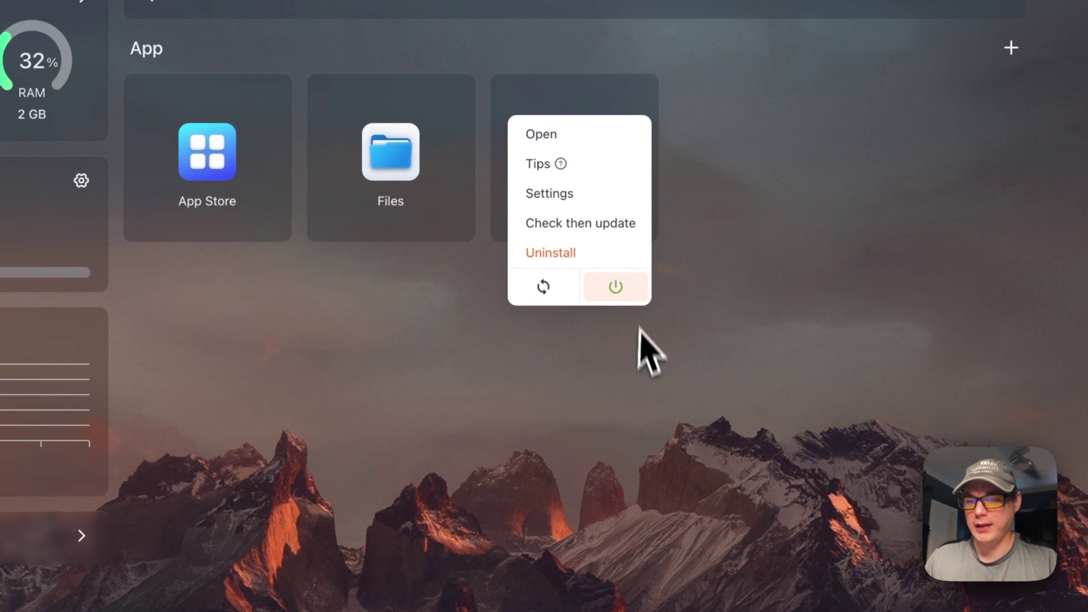
click(606, 358)
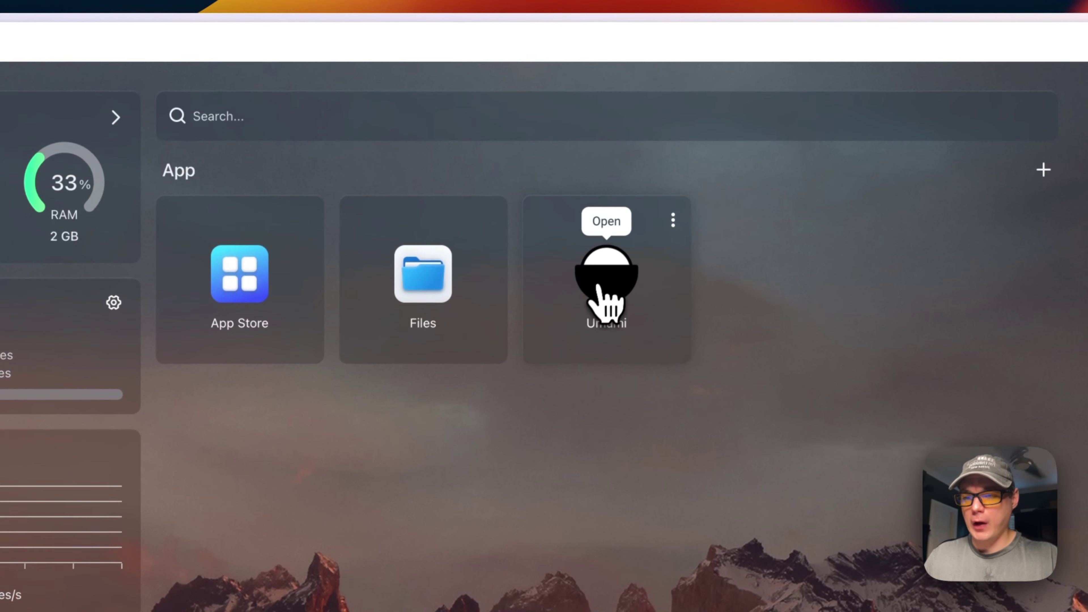
Open Umami from the CasaOS dashboard and log in with the username admin and the account password.
click(636, 105)
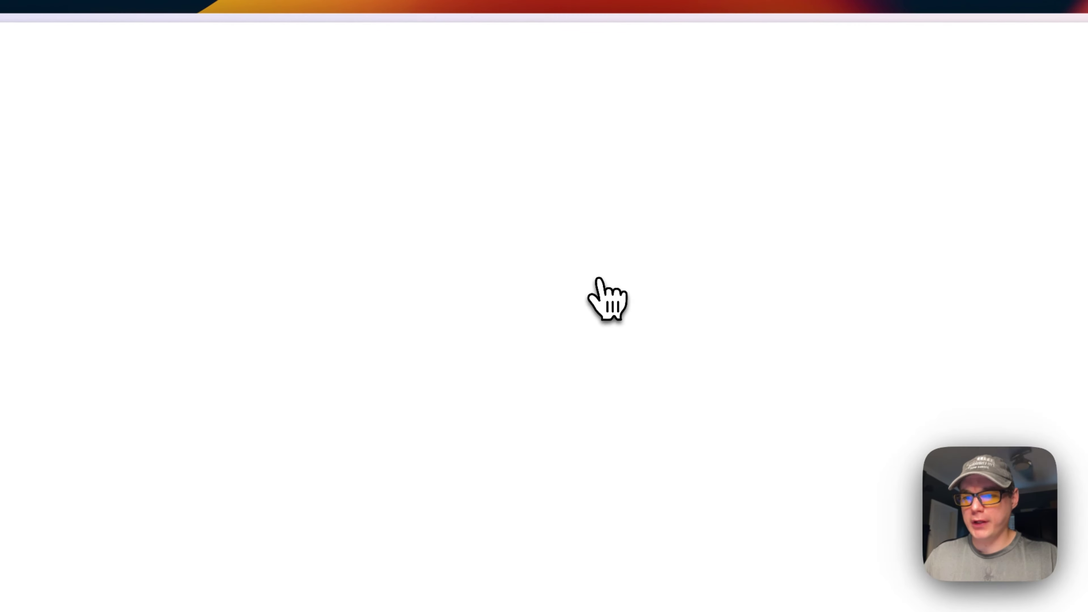
click(478, 236)
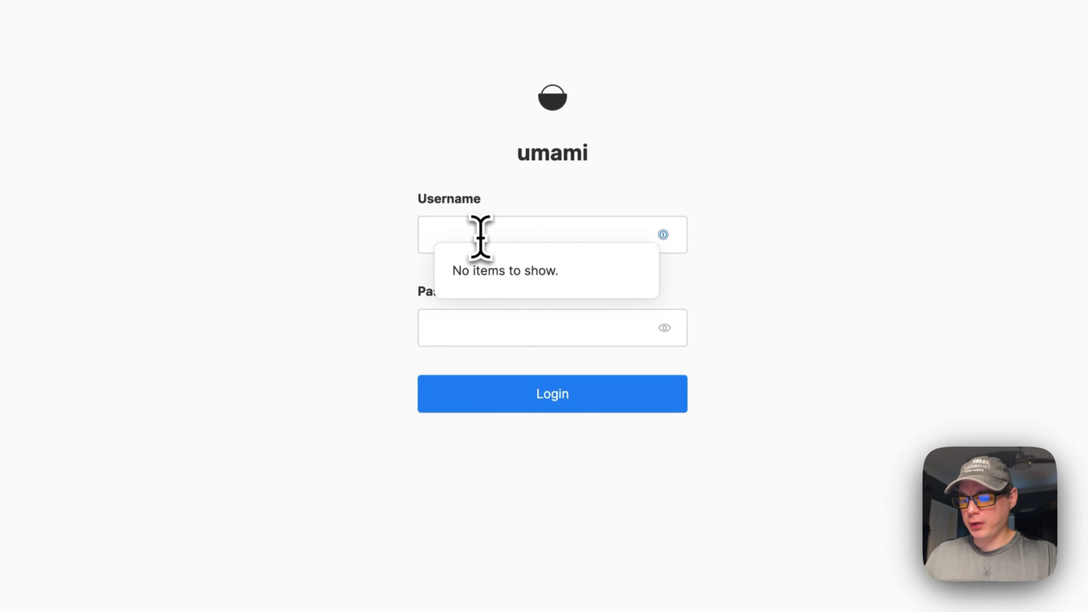
text(admin)
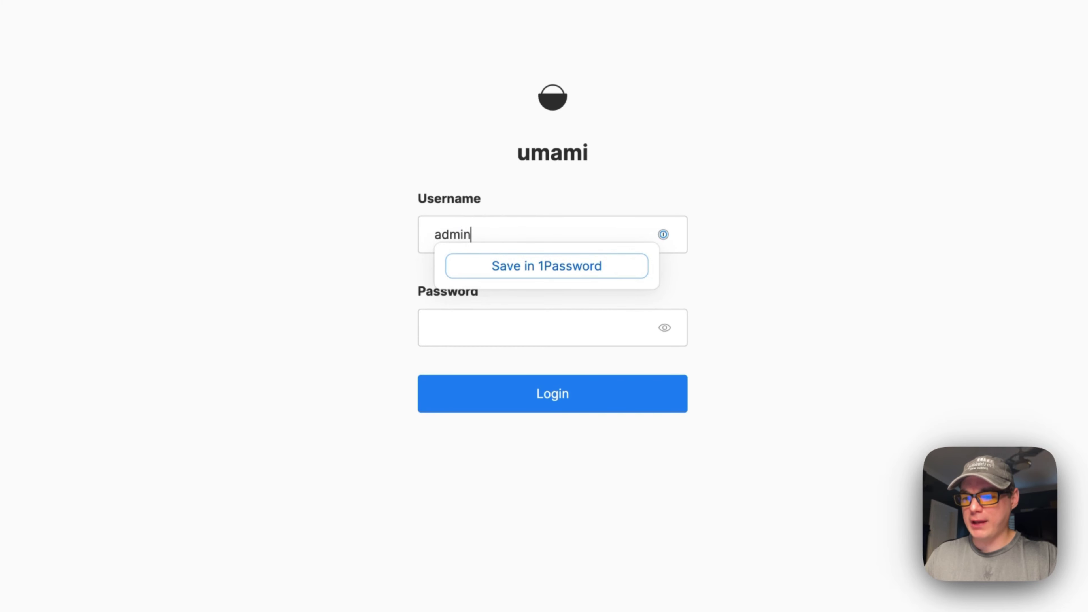
key(Tab)
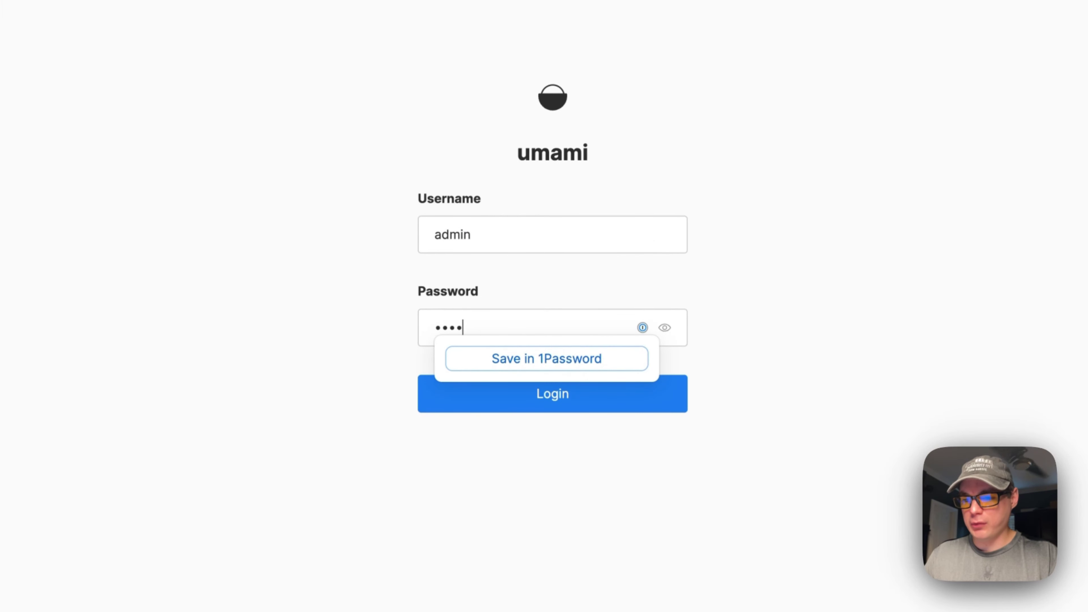
click(333, 274)
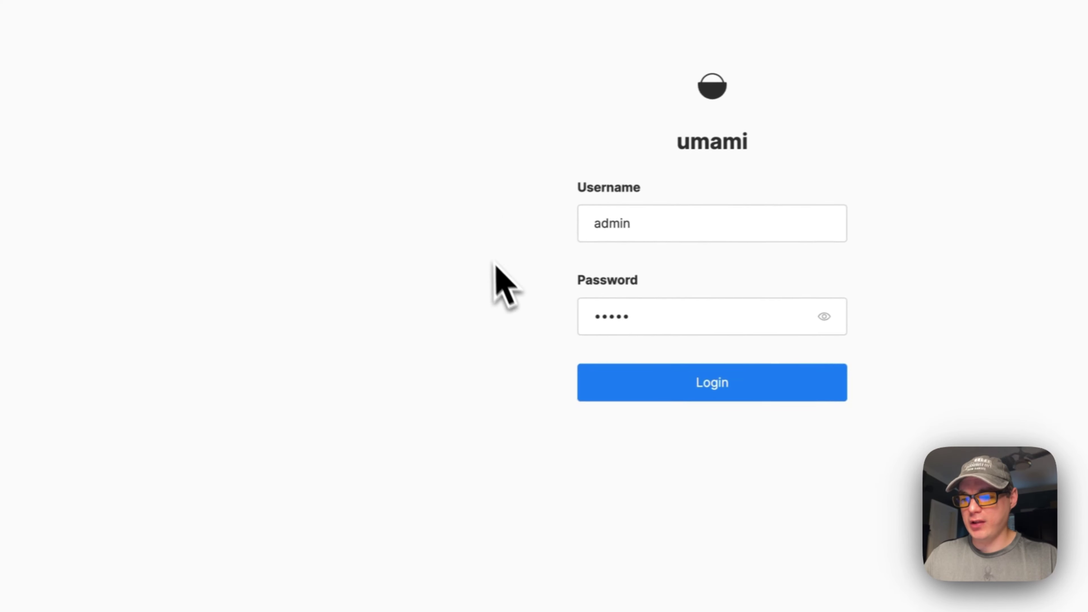
click(663, 384)
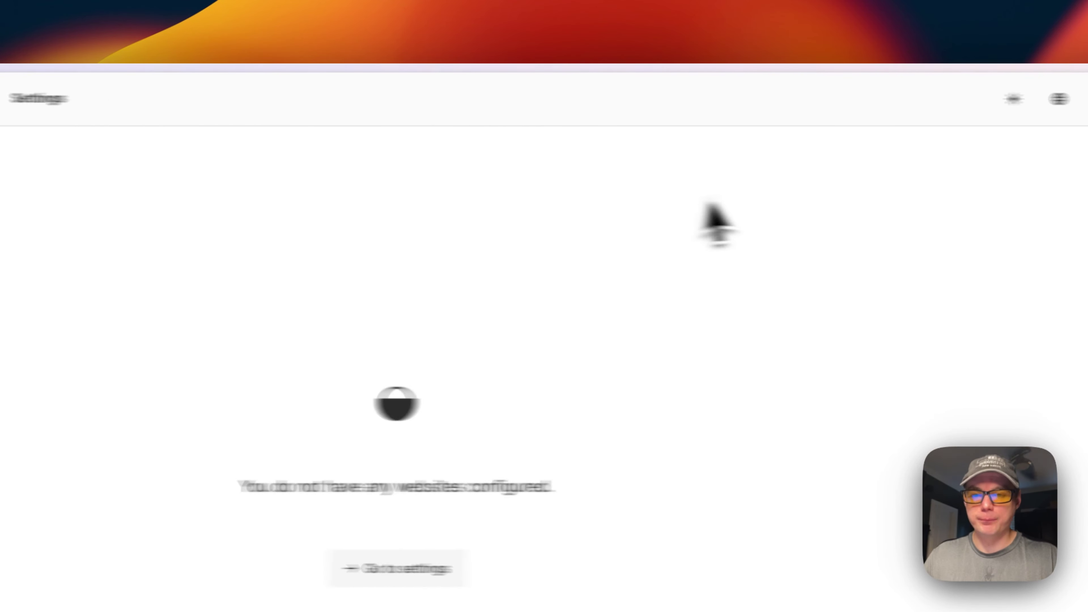
Try Umami's dark and light themes and look over the list of available interface languages.
click(864, 100)
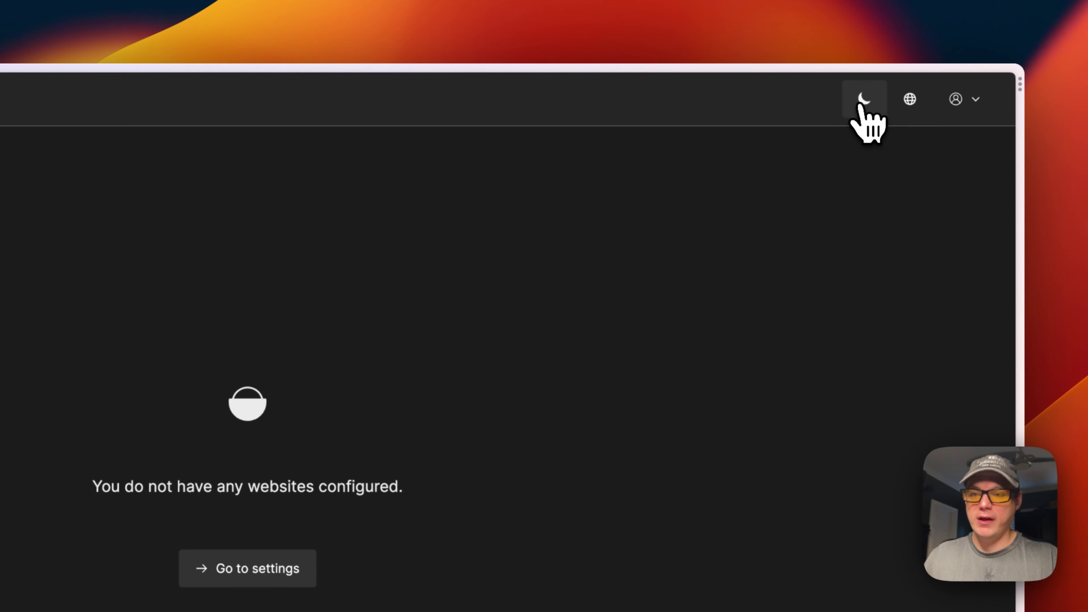
click(864, 100)
click(864, 100)
click(864, 100)
click(864, 100)
click(864, 100)
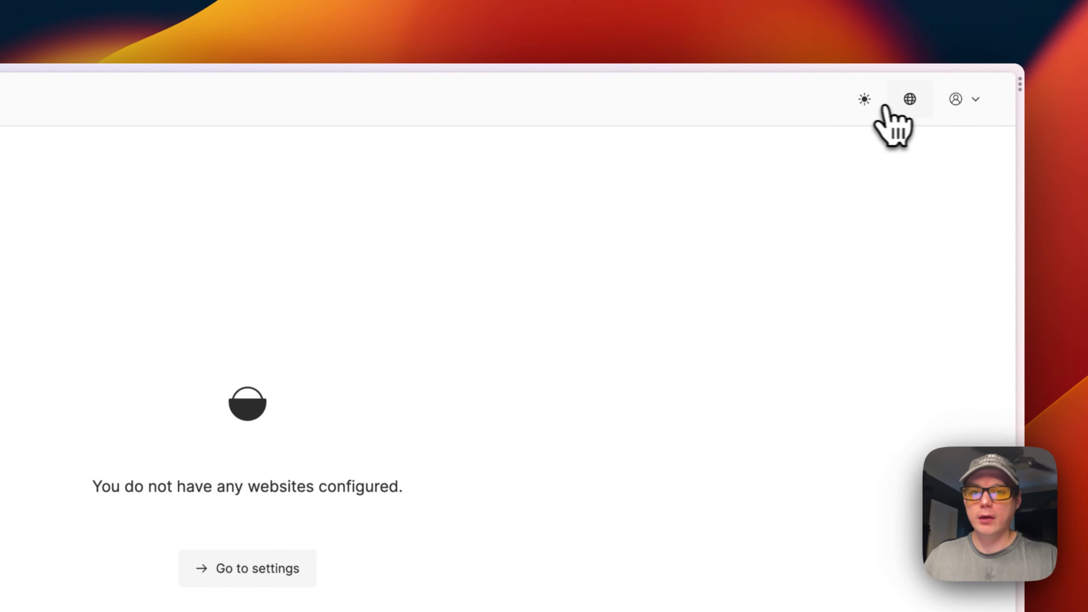
click(910, 100)
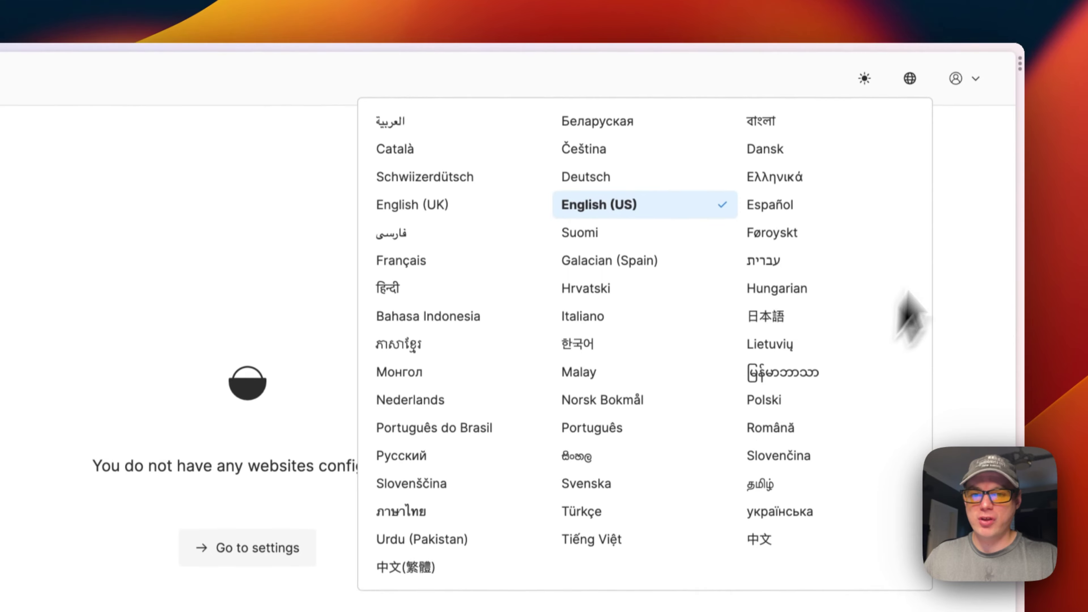
Open the account's profile settings, look at the form for changing the password and close it without changes.
click(964, 80)
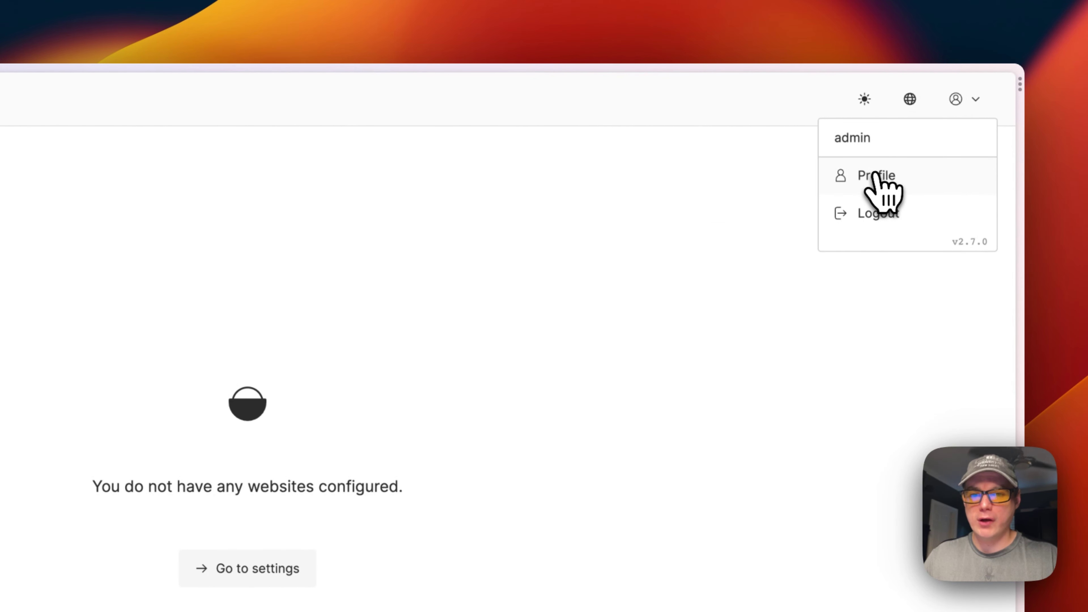
click(866, 160)
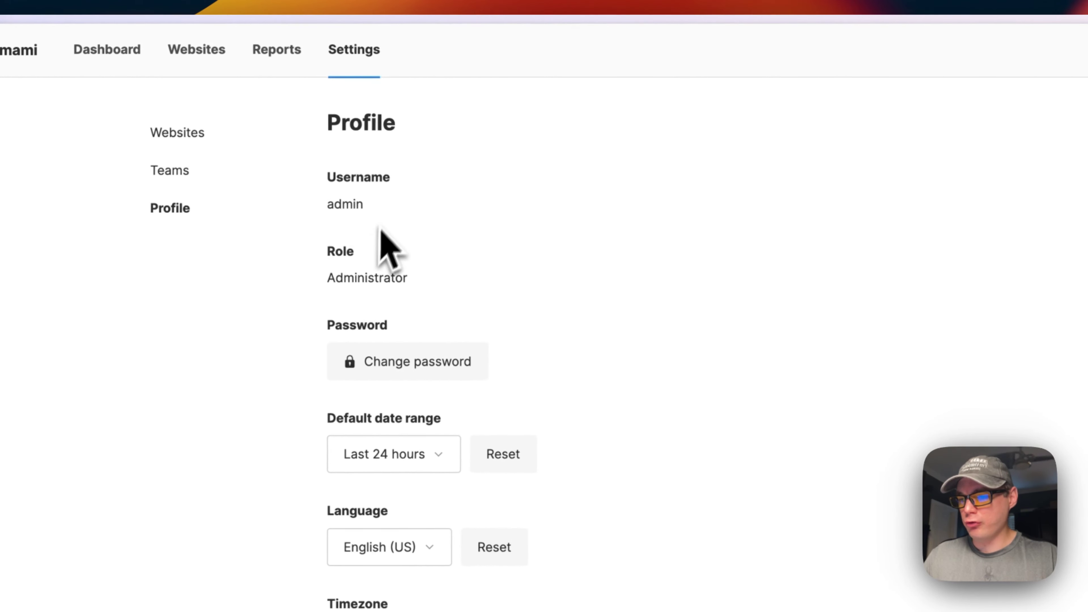
click(373, 364)
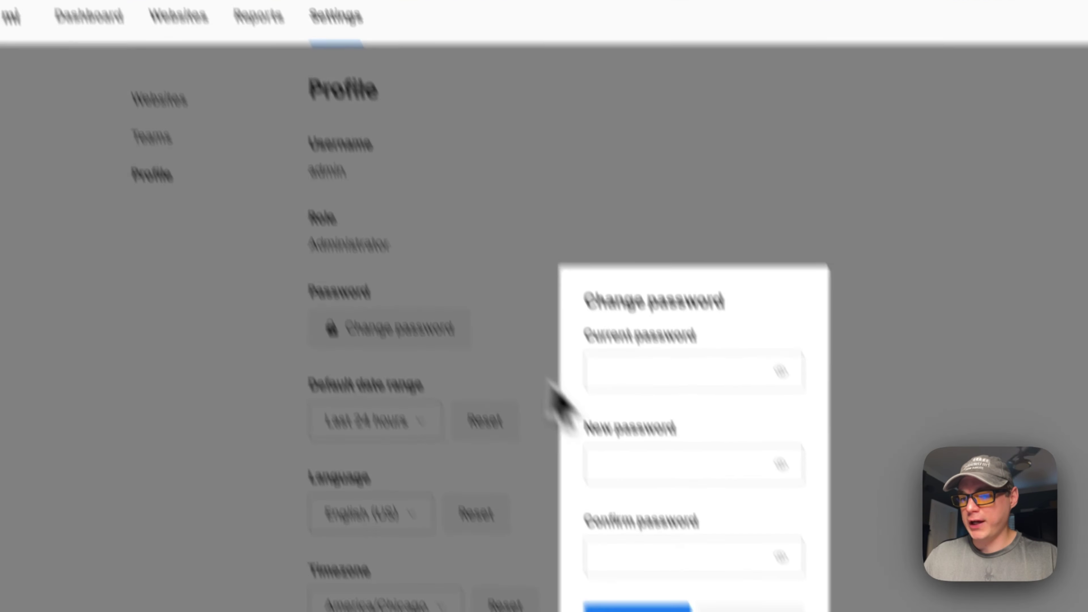
click(649, 450)
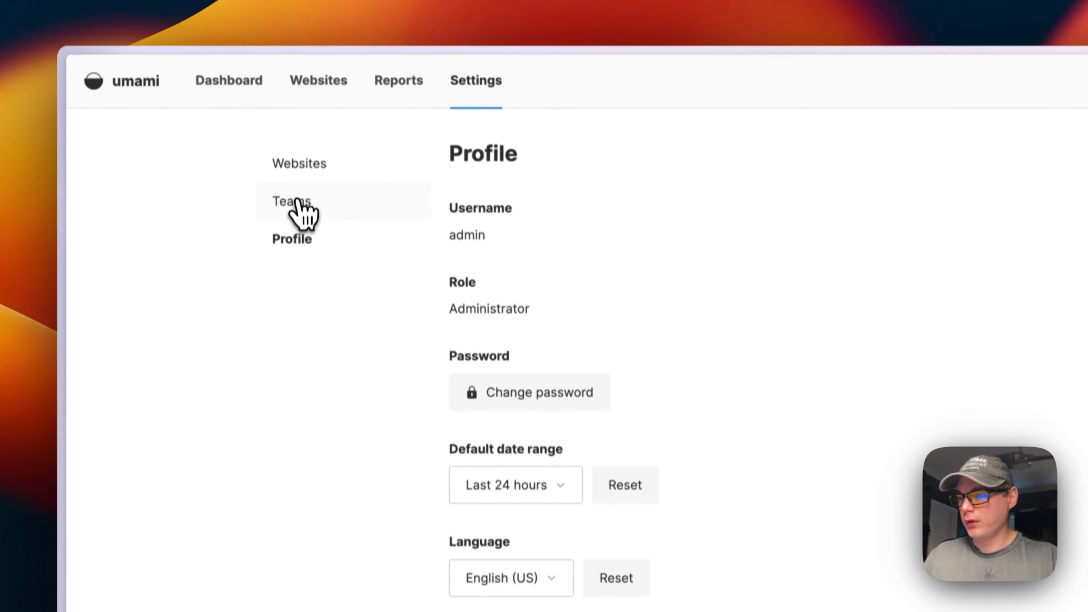
Look through the Teams and Websites settings, the report types available for creation, and the main Websites page.
click(299, 204)
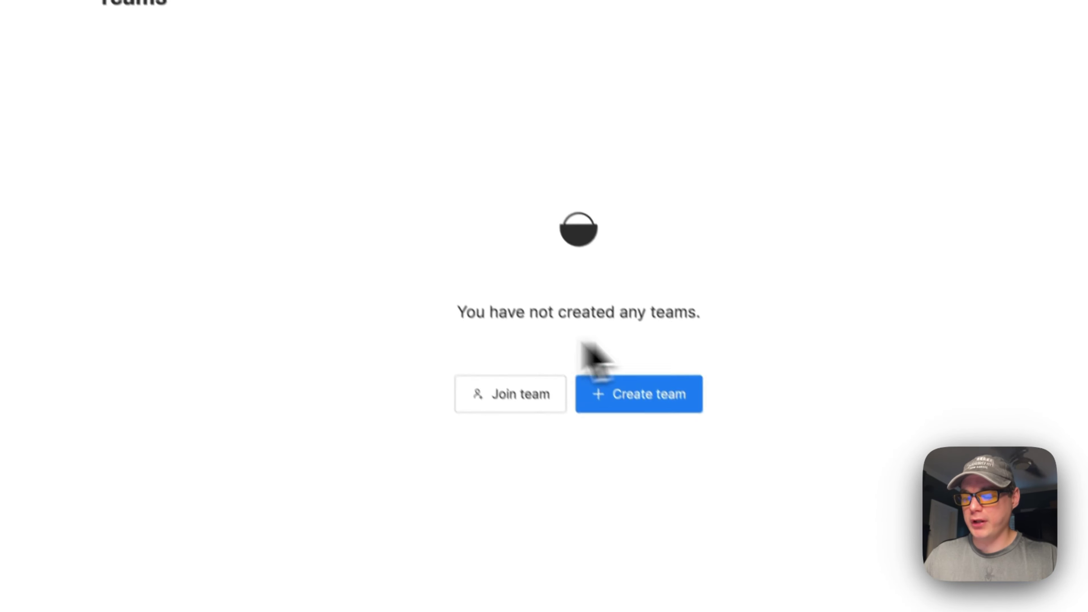
click(206, 150)
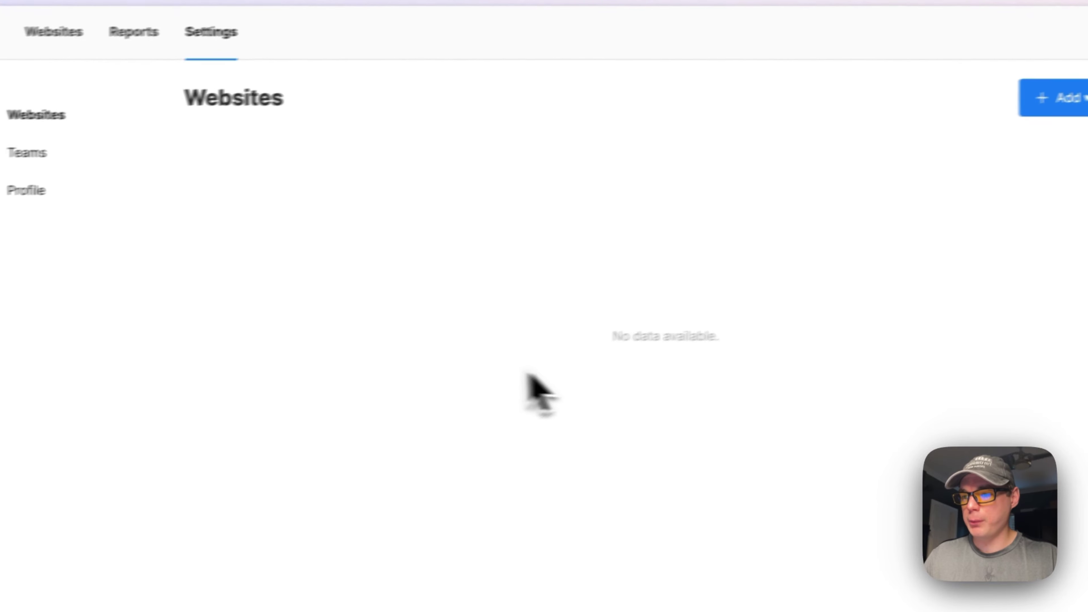
click(192, 26)
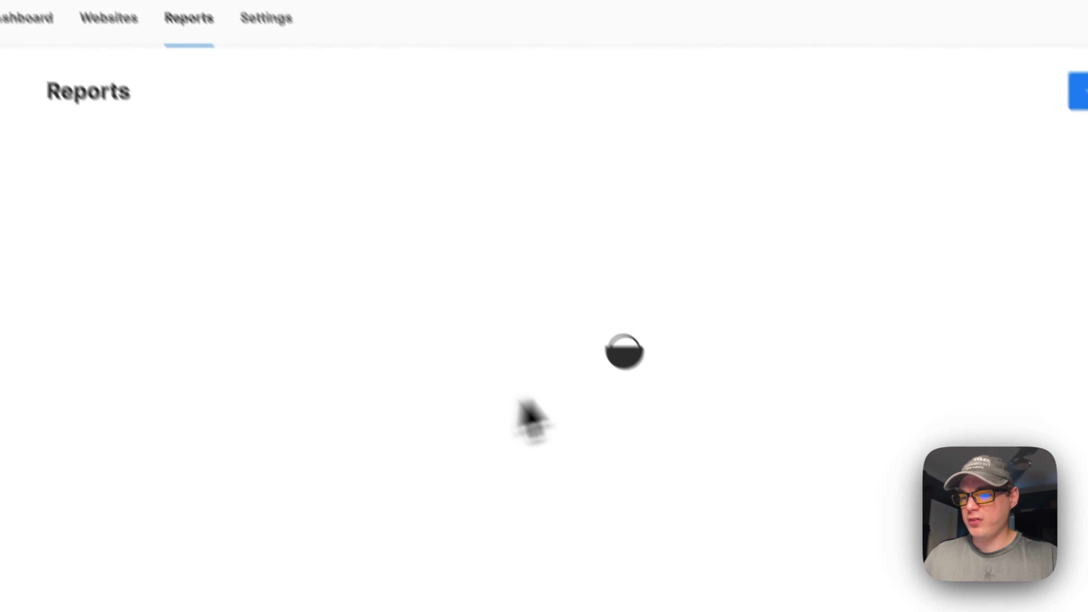
click(970, 84)
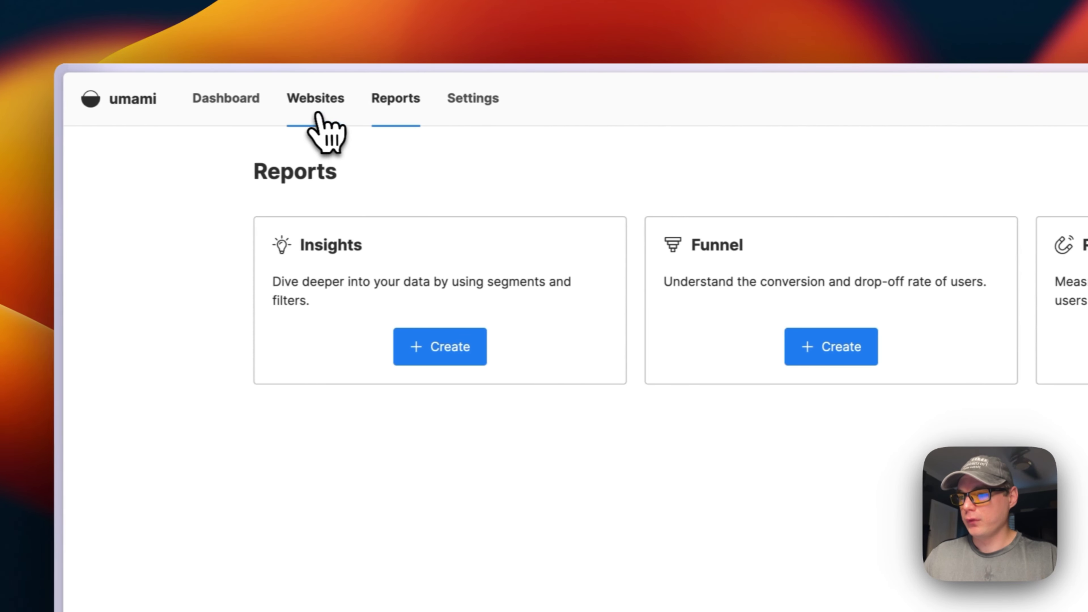
click(323, 109)
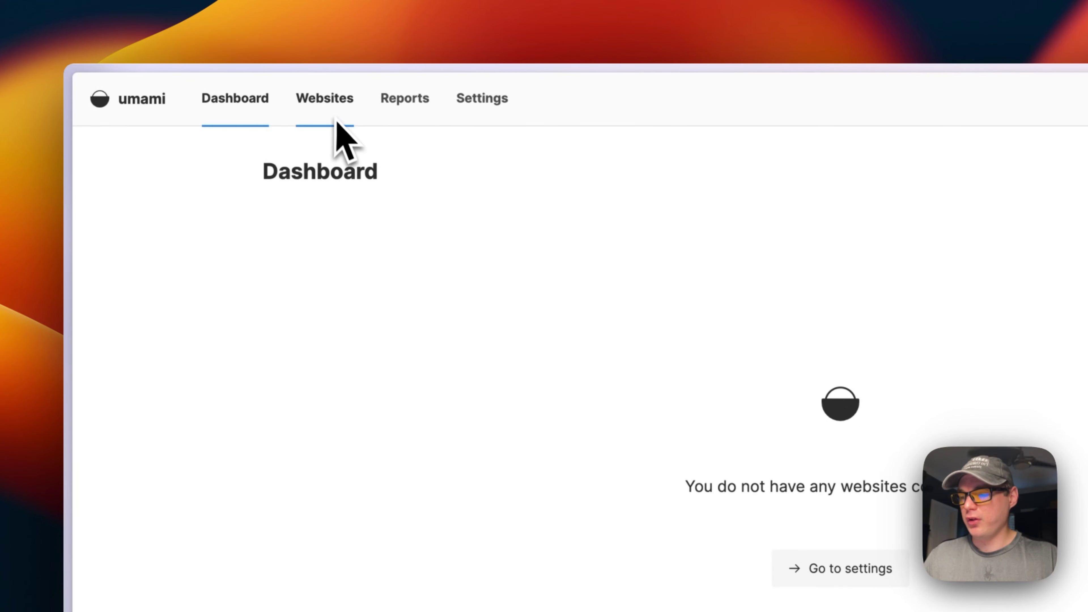
click(842, 568)
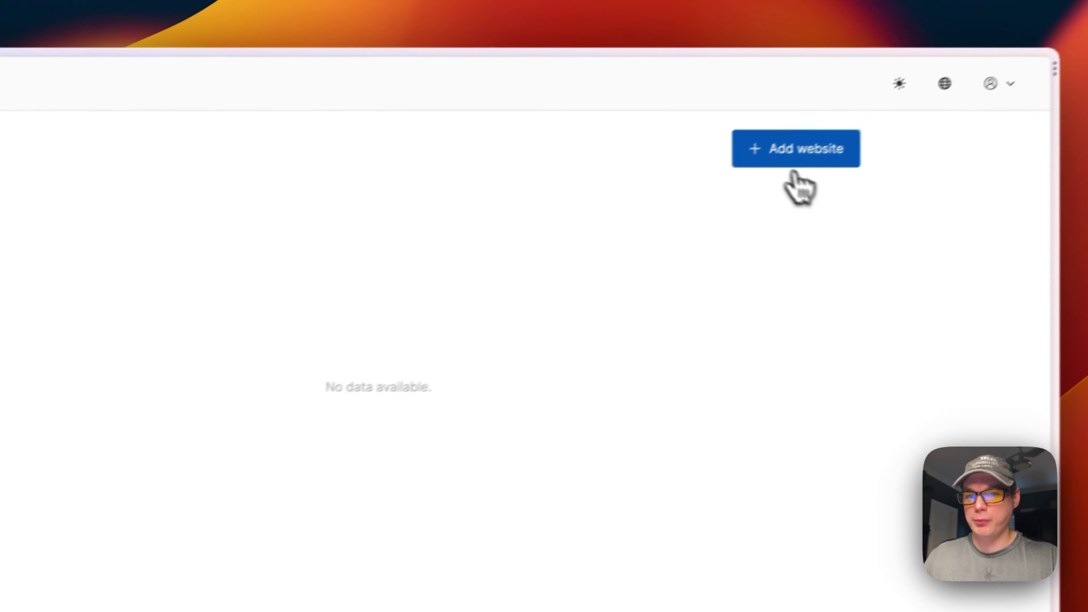
click(1000, 48)
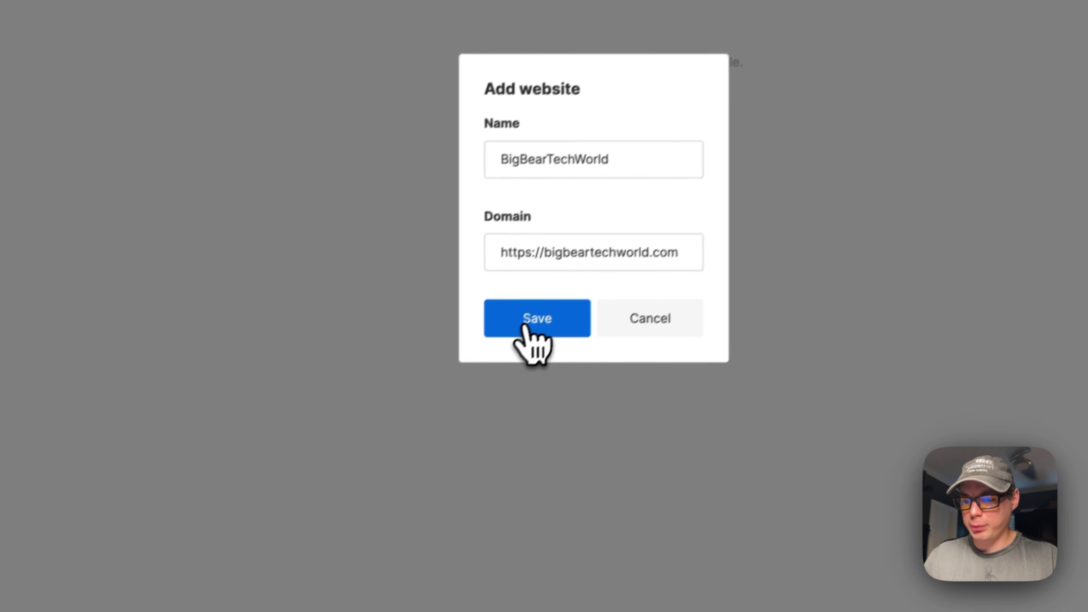
click(448, 450)
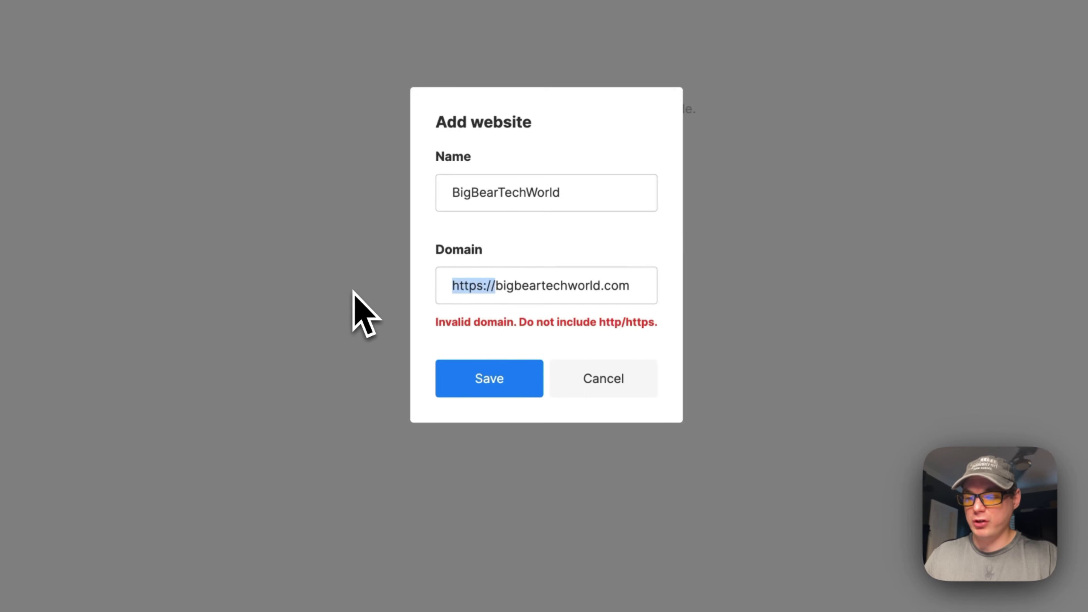
key(BackSpace)
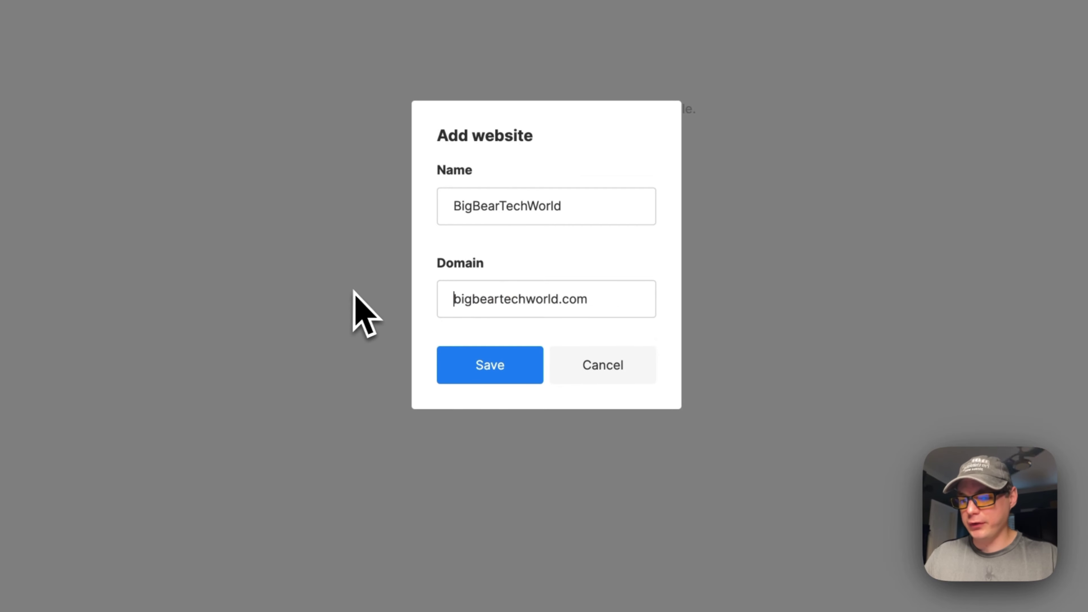
click(484, 369)
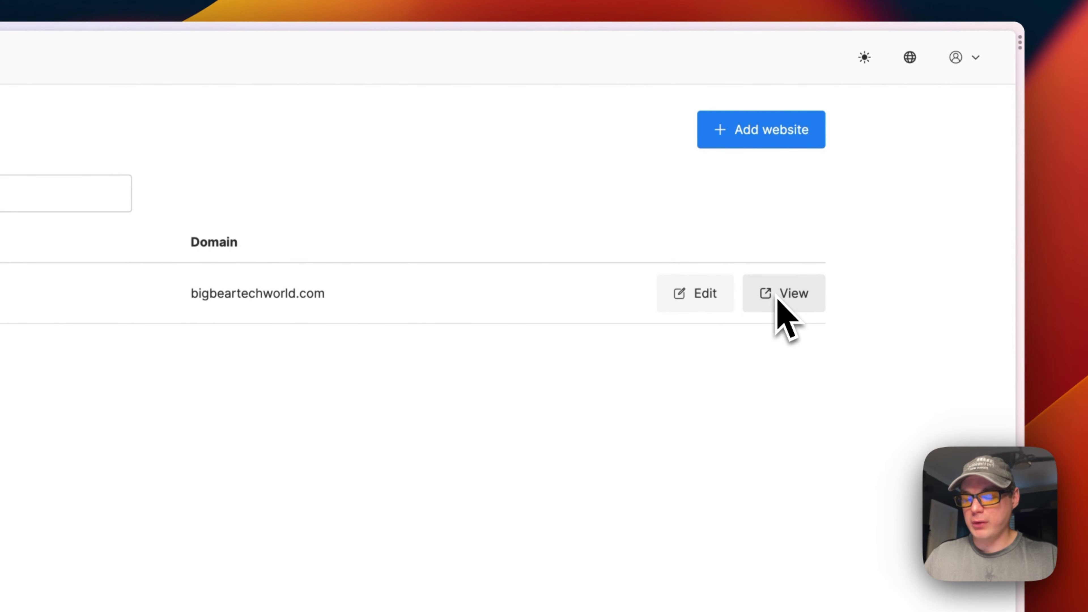
Open the BigBearTechWorld website's settings and examine its website ID and tracking code script.
click(704, 293)
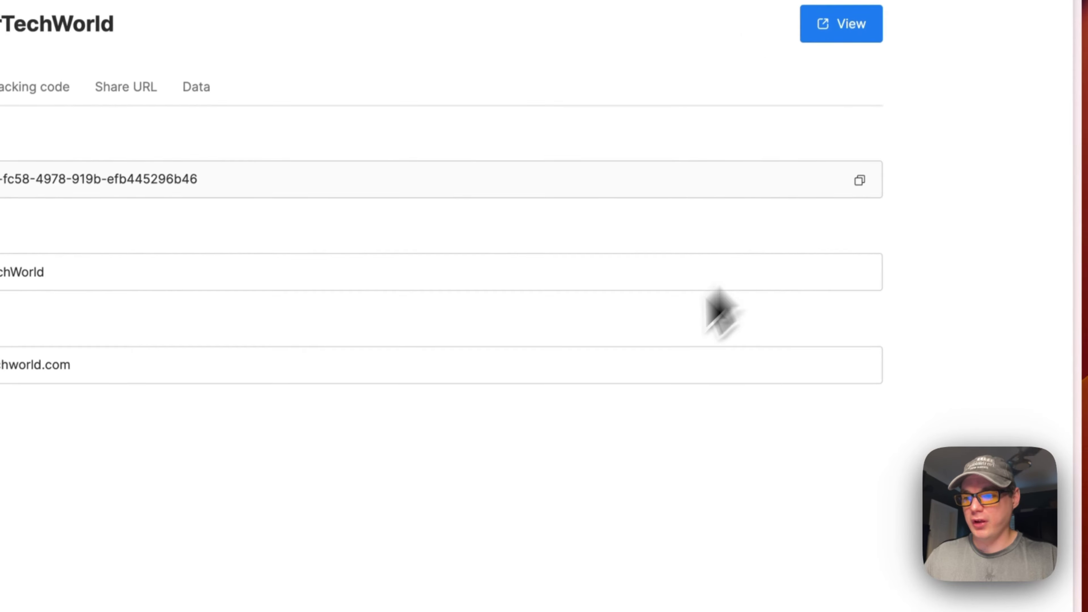
drag(268, 235, 668, 235)
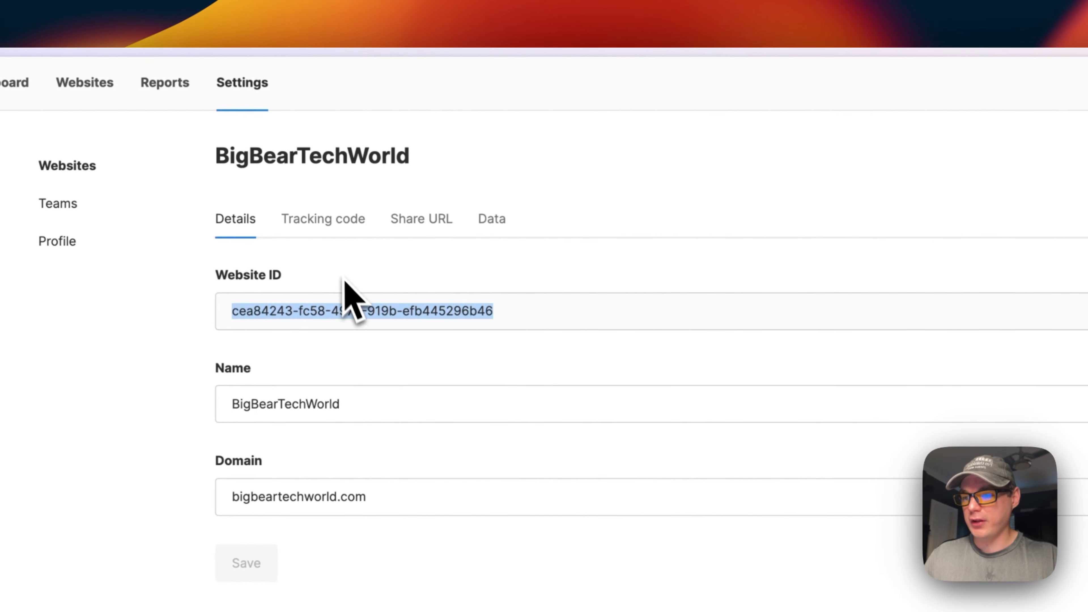
click(323, 219)
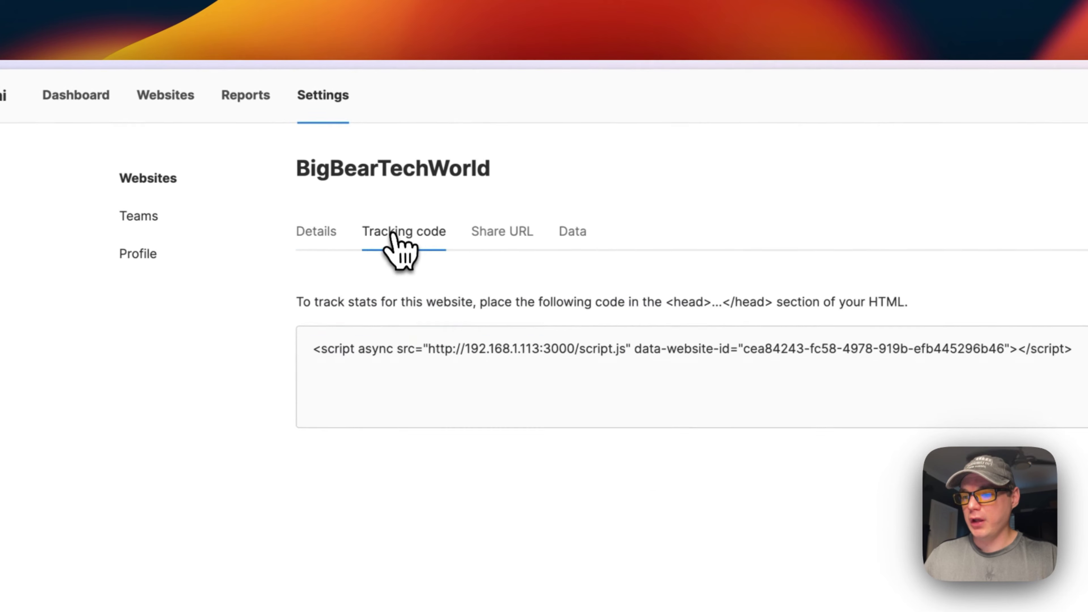
triple_click(424, 368)
click(809, 268)
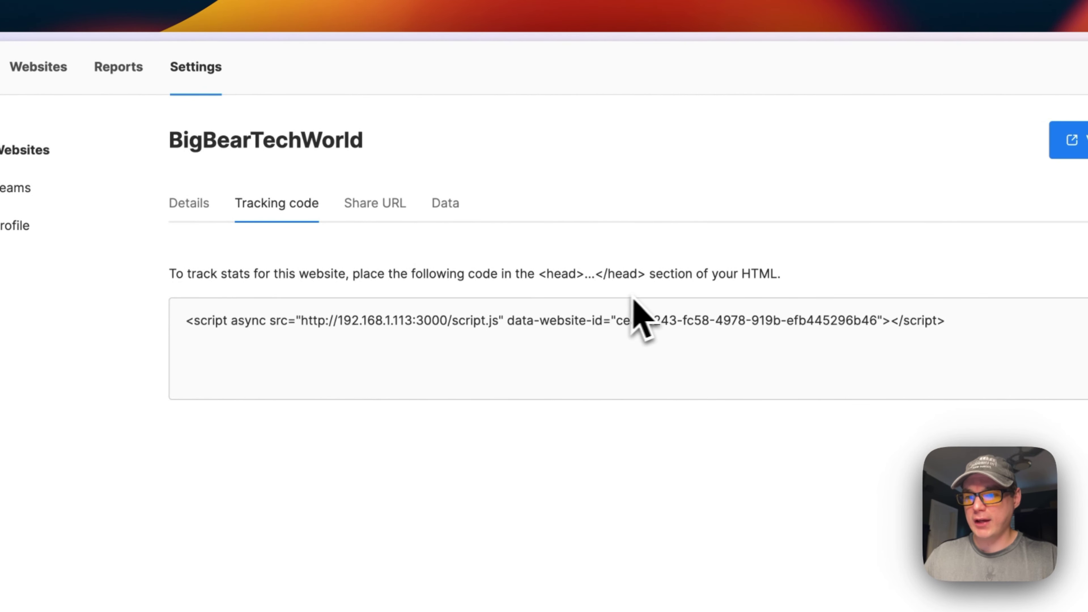
Enable and save the share URL for BigBearTechWorld, and look over its data reset and delete options.
click(377, 205)
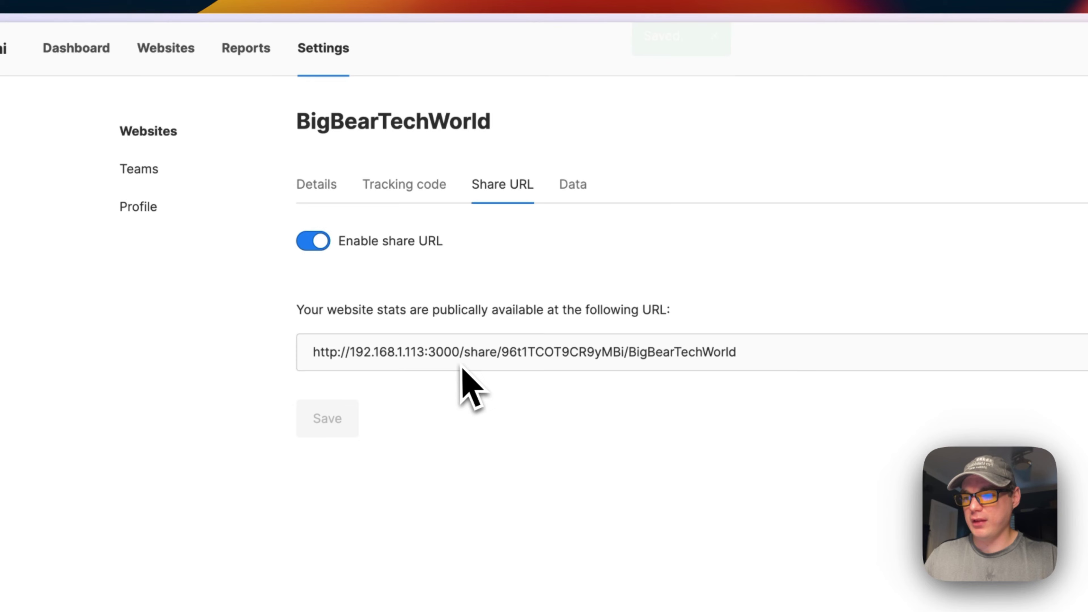
click(573, 188)
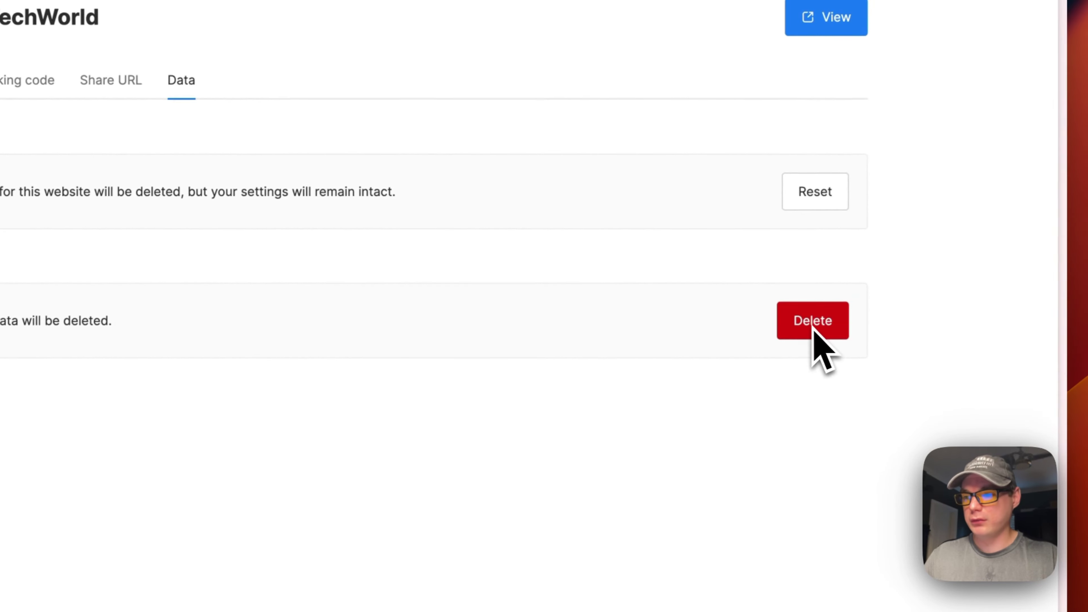
Create a team named BigBearTeam and review its details and members.
click(266, 217)
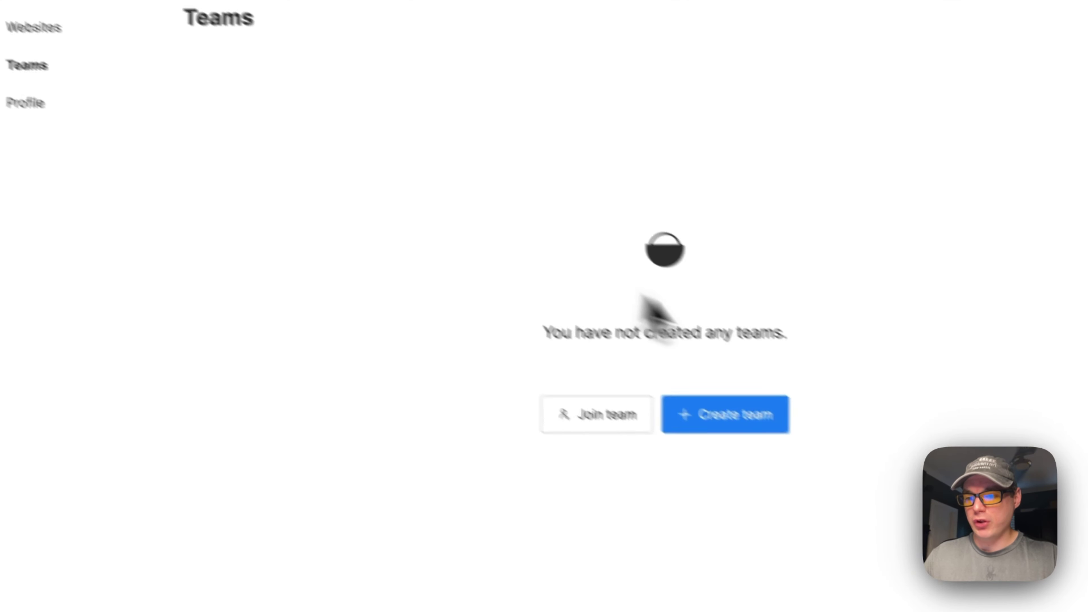
click(696, 408)
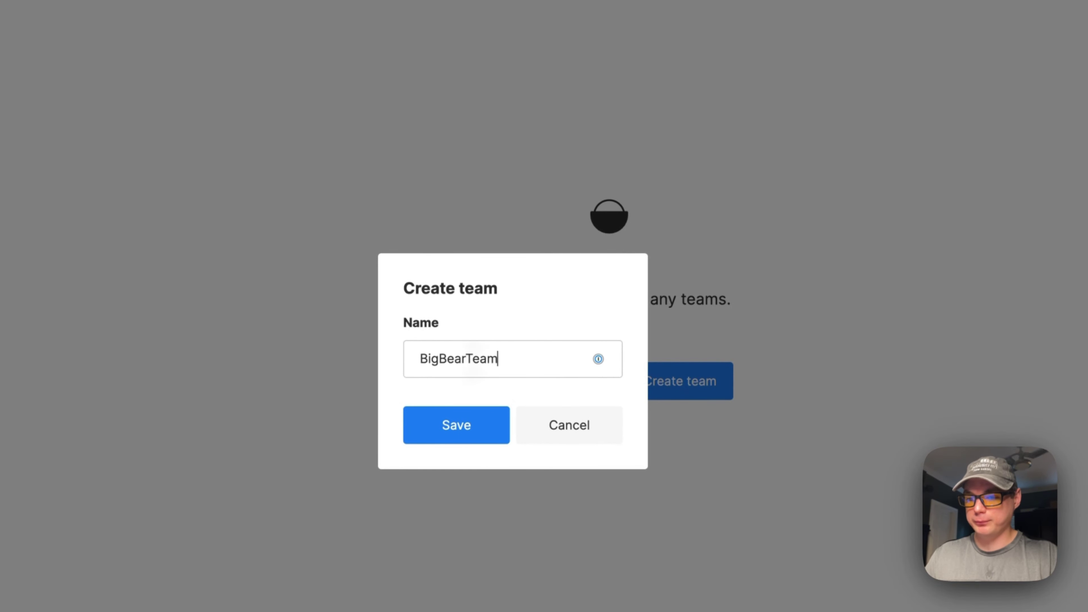
click(456, 425)
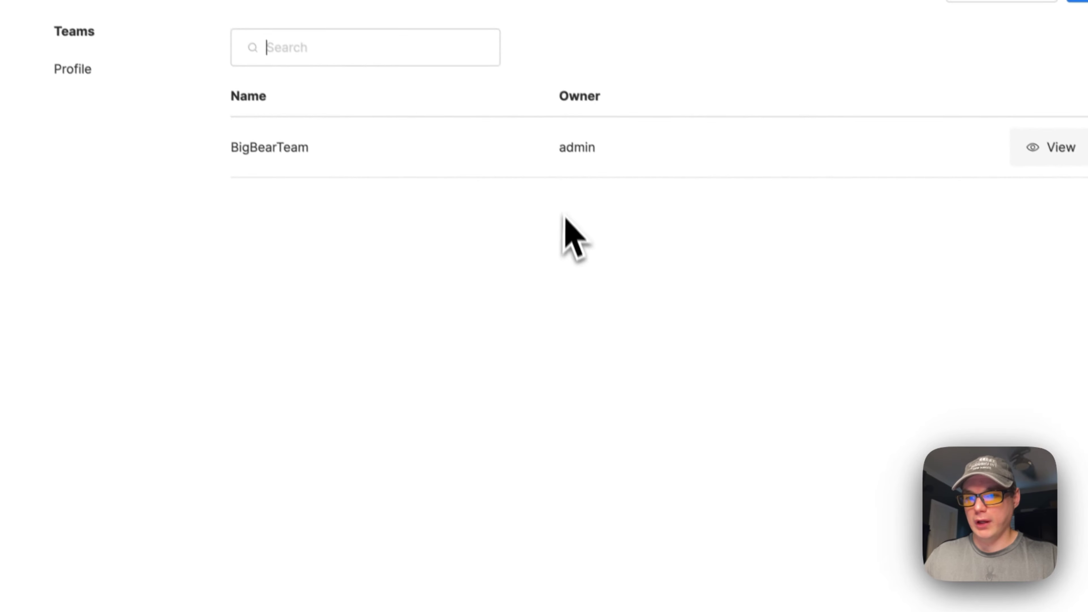
click(1046, 147)
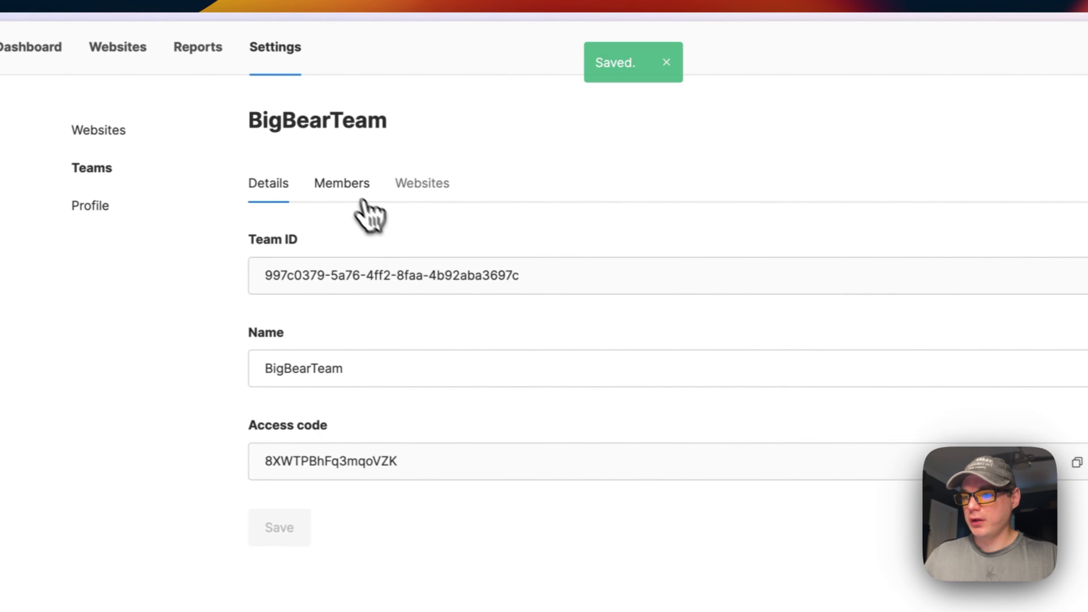
click(360, 198)
Add the BigBearTechWorld website to BigBearTeam and review the team's details and website list.
click(300, 167)
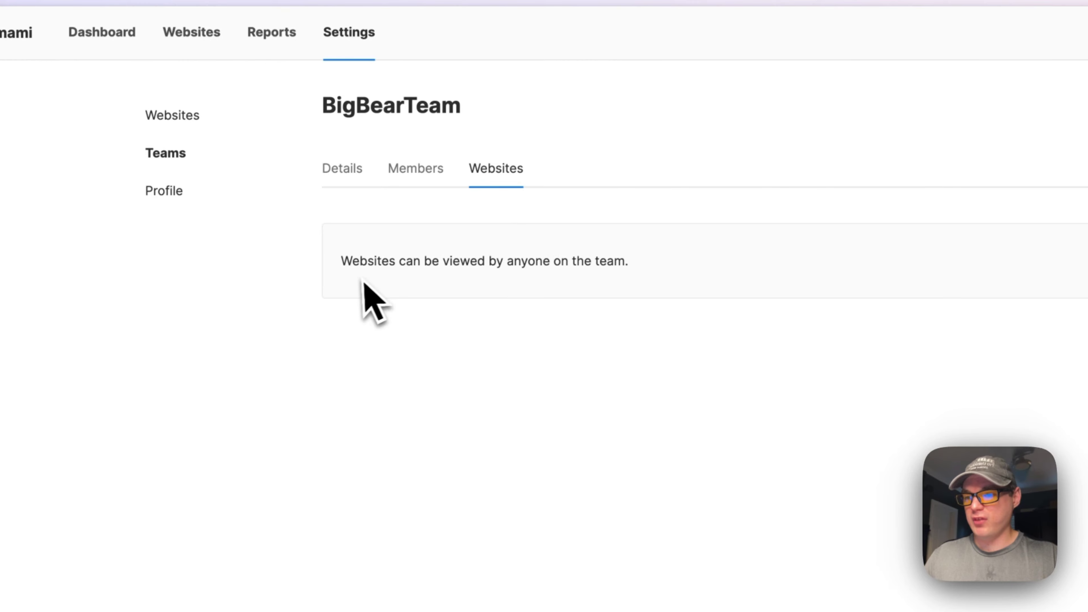
drag(340, 263, 666, 284)
click(809, 226)
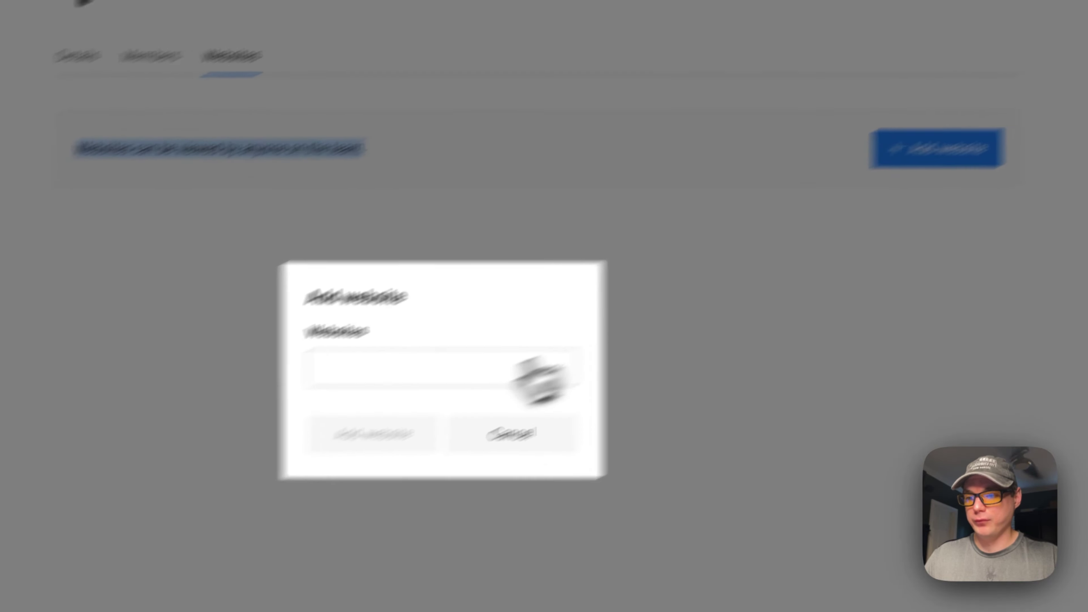
click(537, 373)
click(411, 404)
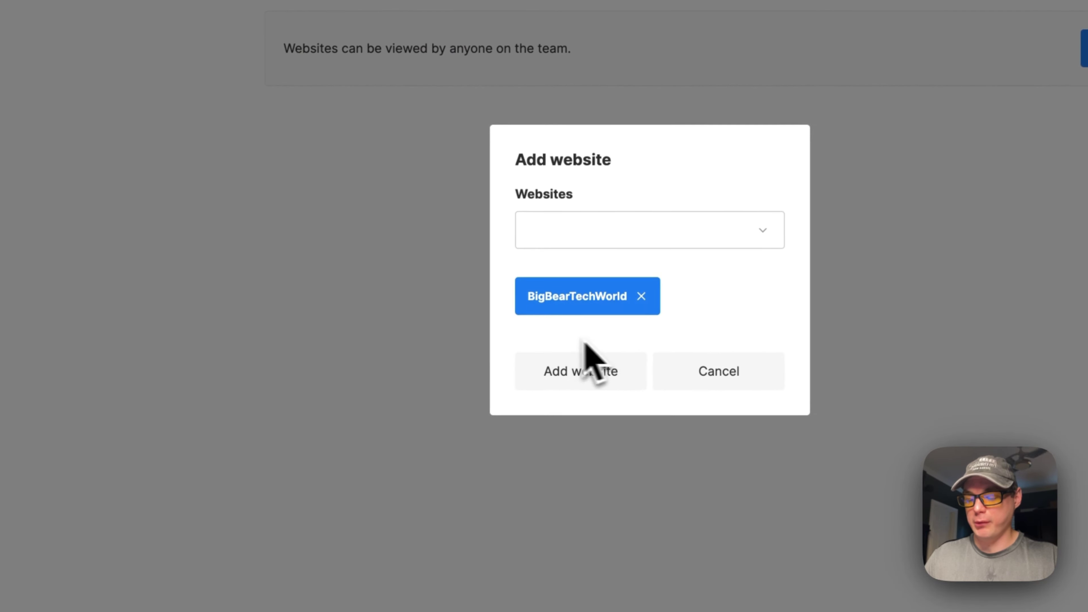
click(579, 370)
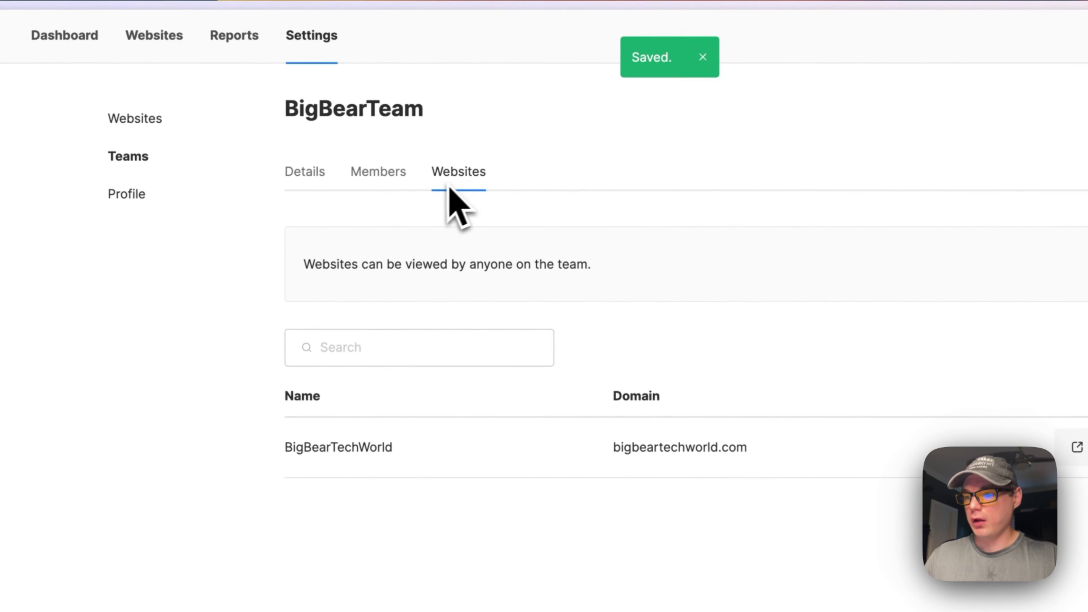
click(311, 174)
click(463, 176)
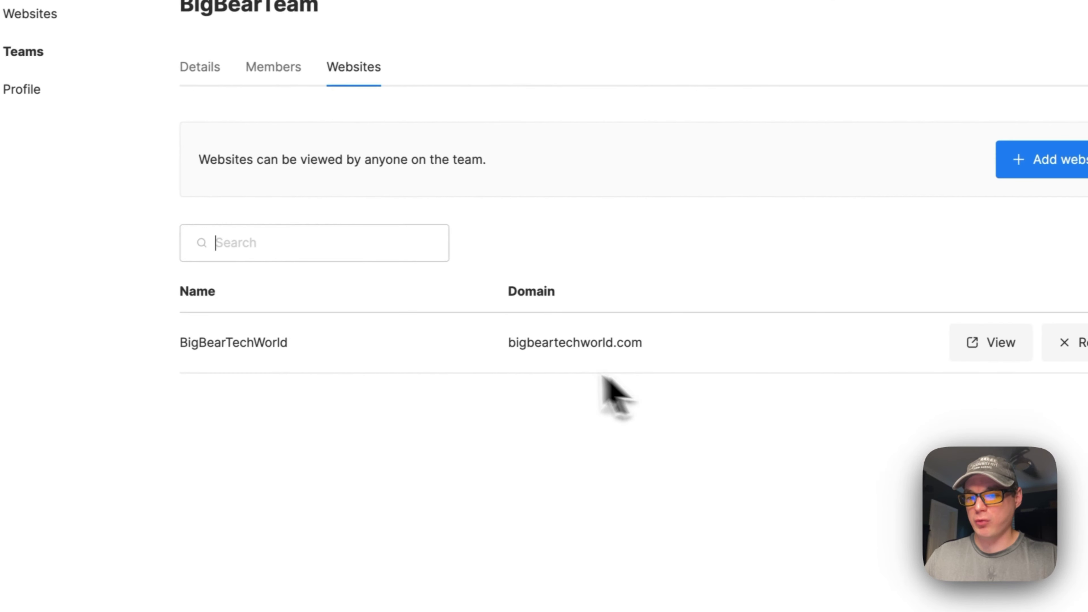
Create and save an Insights report for BigBearTechWorld with the date range Today, and look over its available fields.
click(27, 14)
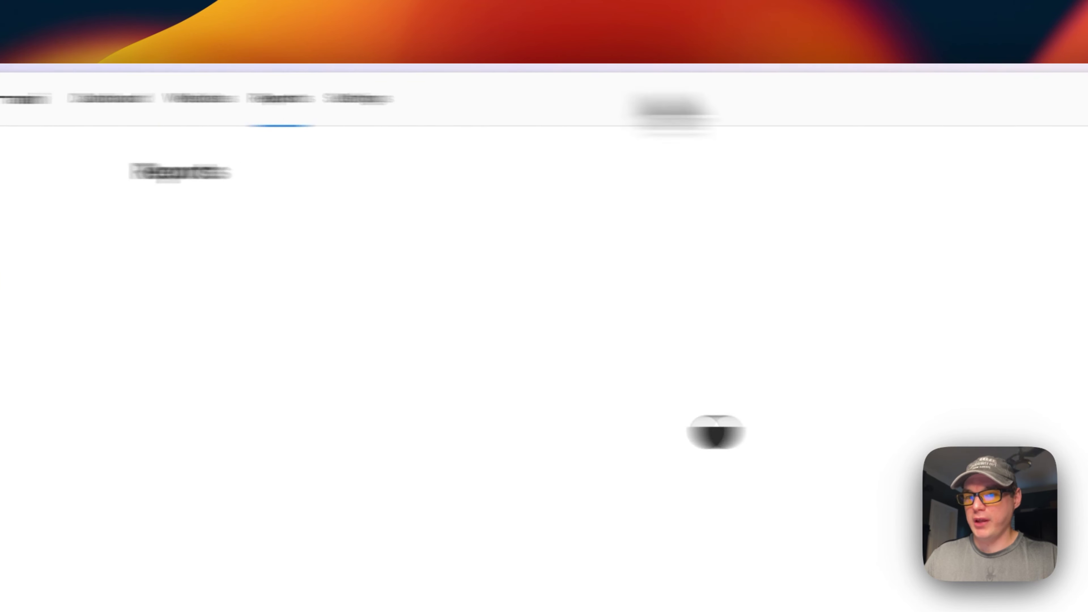
click(805, 170)
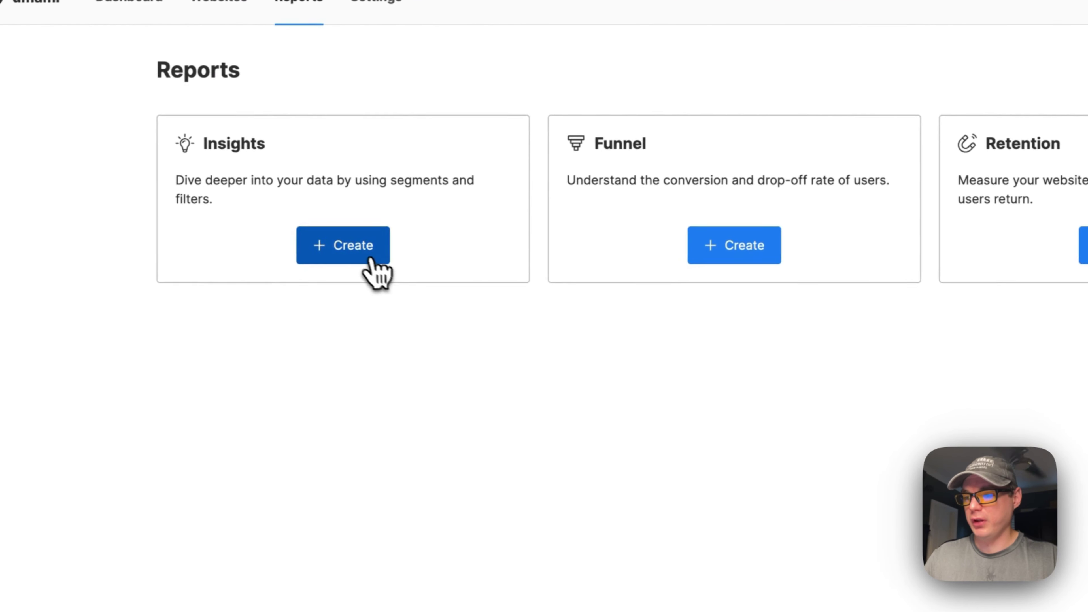
click(341, 259)
click(300, 220)
click(317, 257)
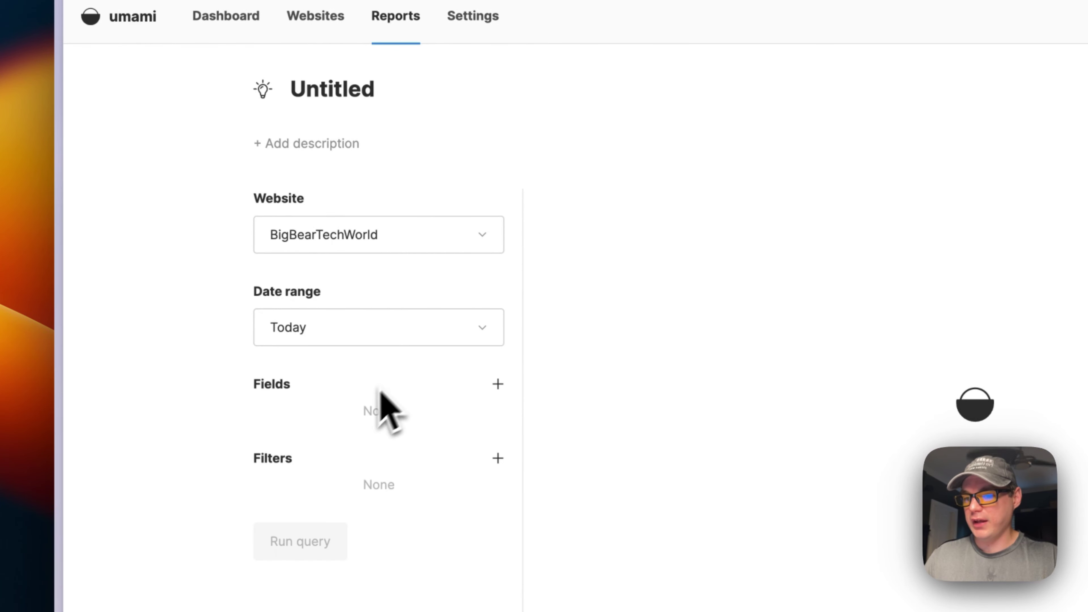
click(822, 171)
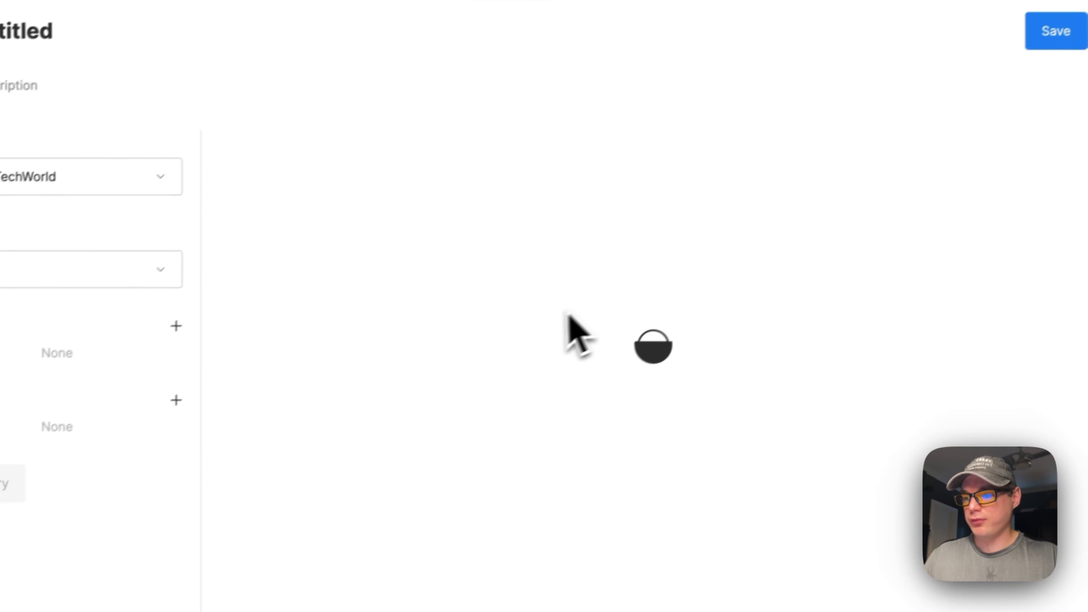
click(491, 269)
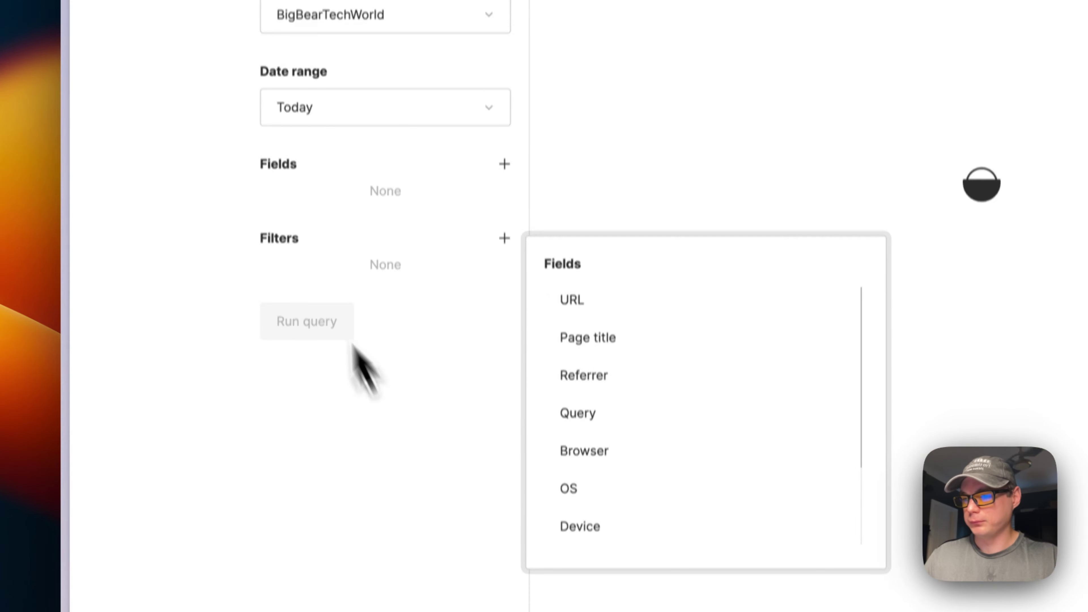
Look over the websites list, then try repositioning the BigBearTechWorld card in the dashboard's edit mode.
click(326, 99)
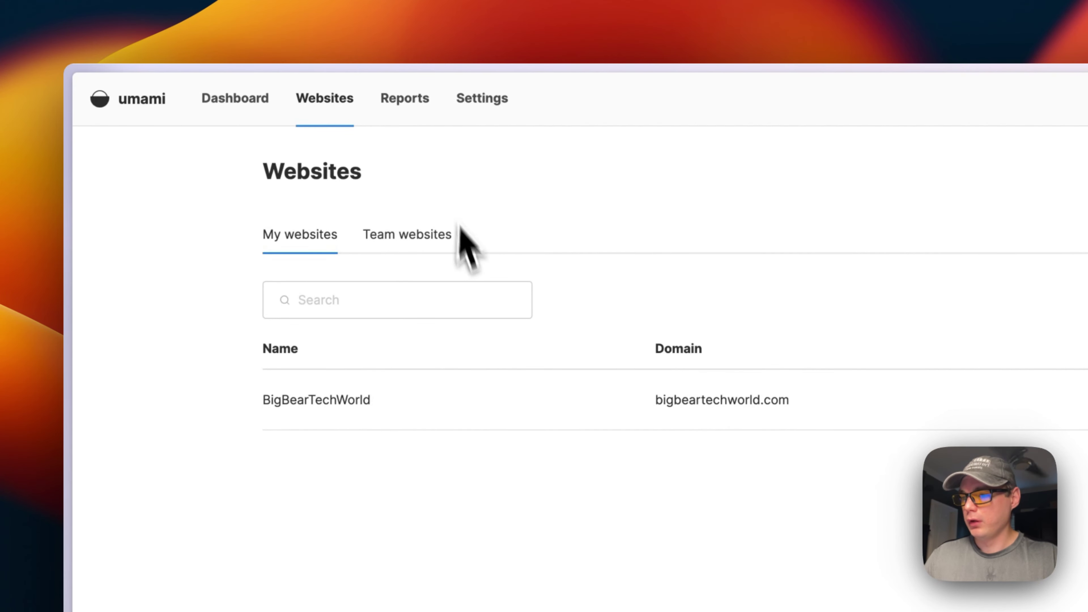
click(227, 114)
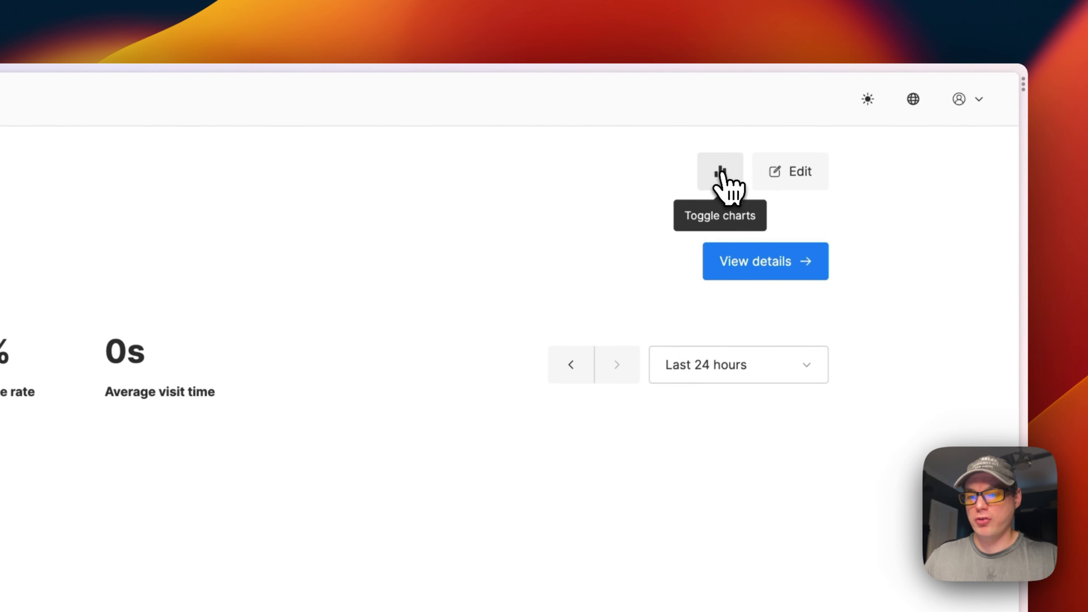
click(792, 174)
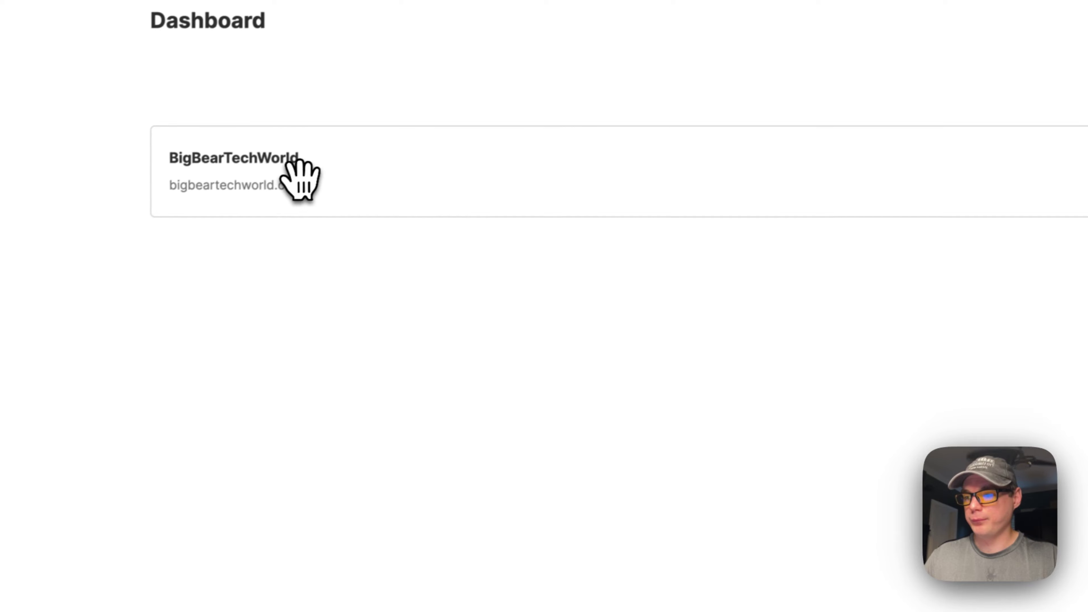
drag(295, 296, 340, 134)
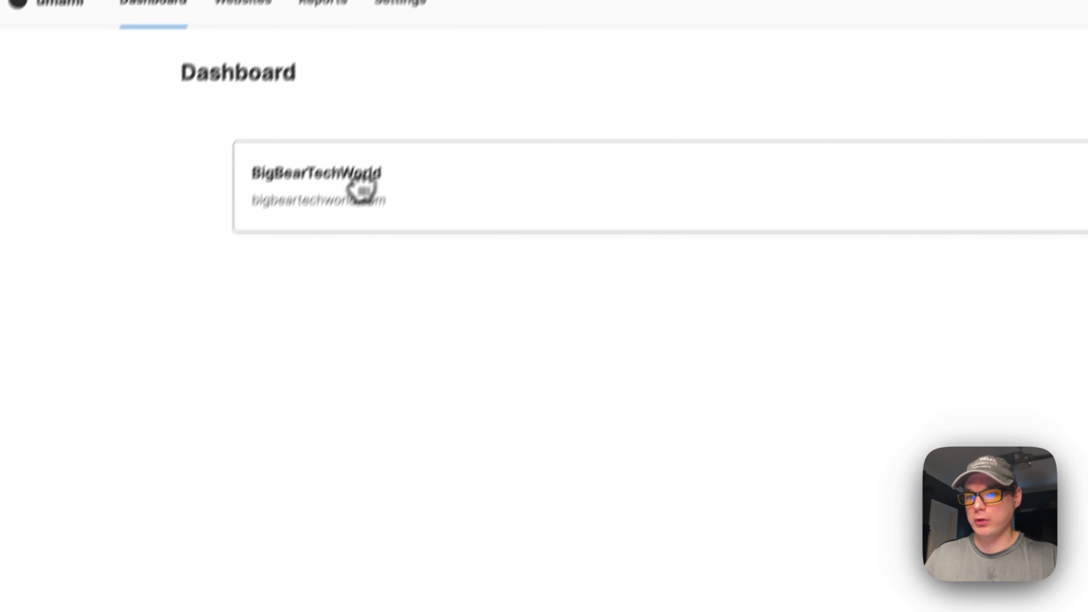
click(789, 218)
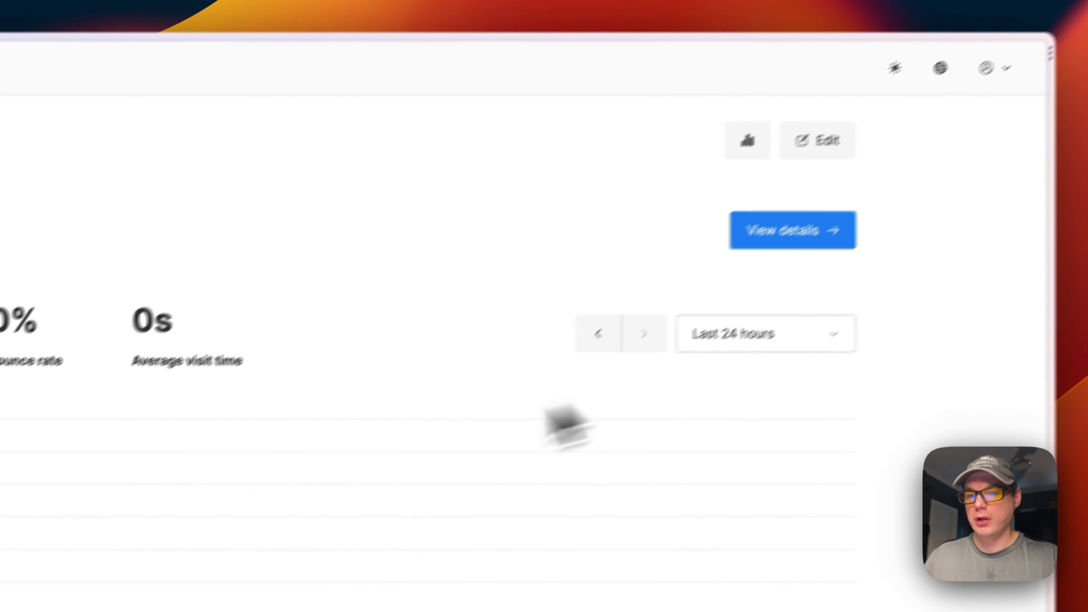
Open BigBearTechWorld's details and examine the overview's metrics, browser, OS, device, country map and event sections.
click(809, 240)
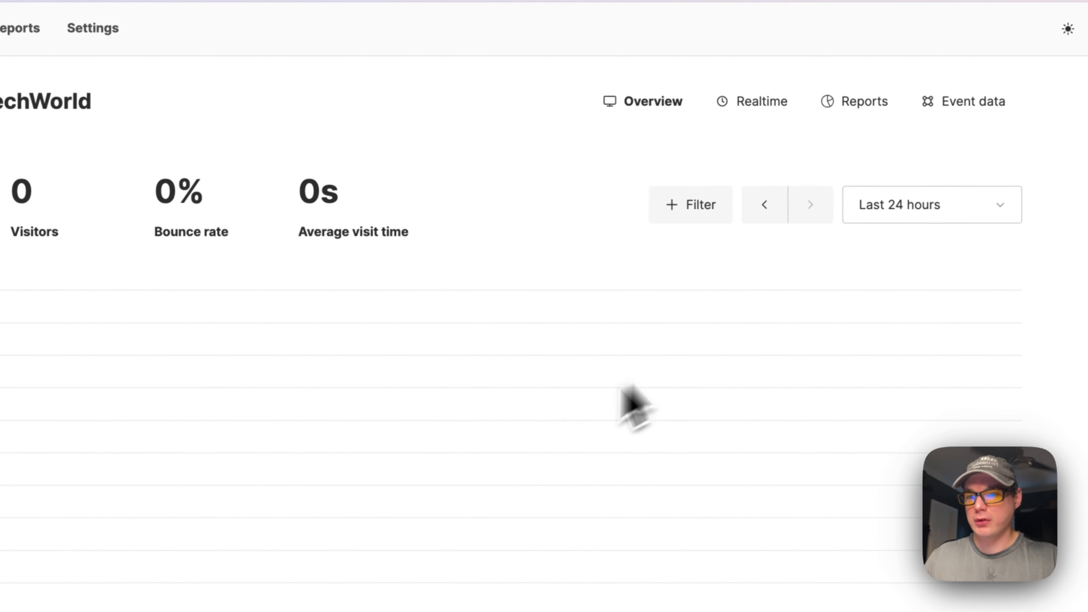
scroll(466, 377, down, 5)
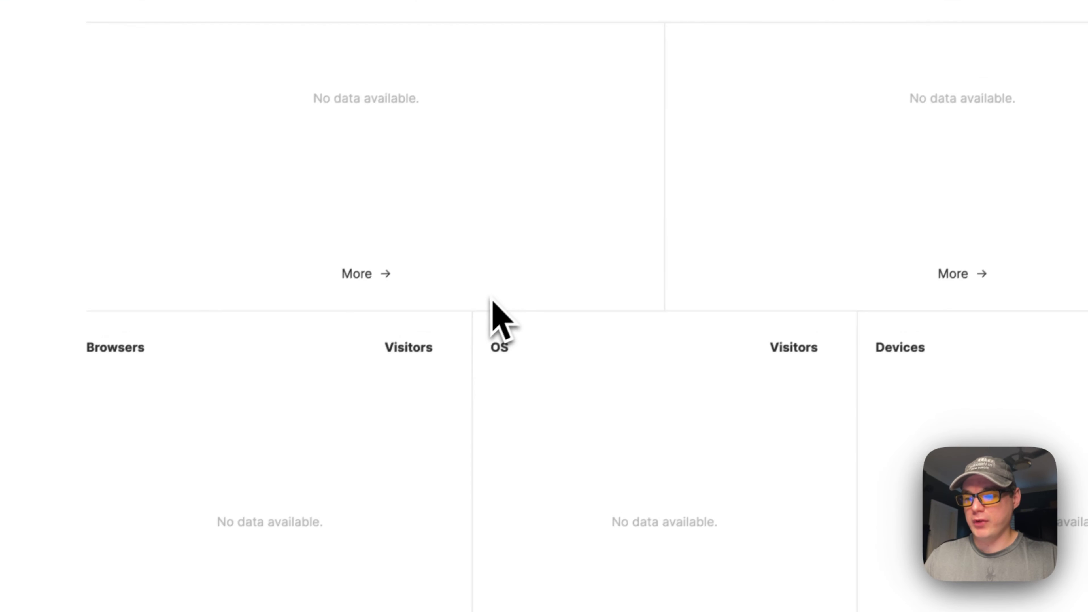
scroll(497, 305, down, 10)
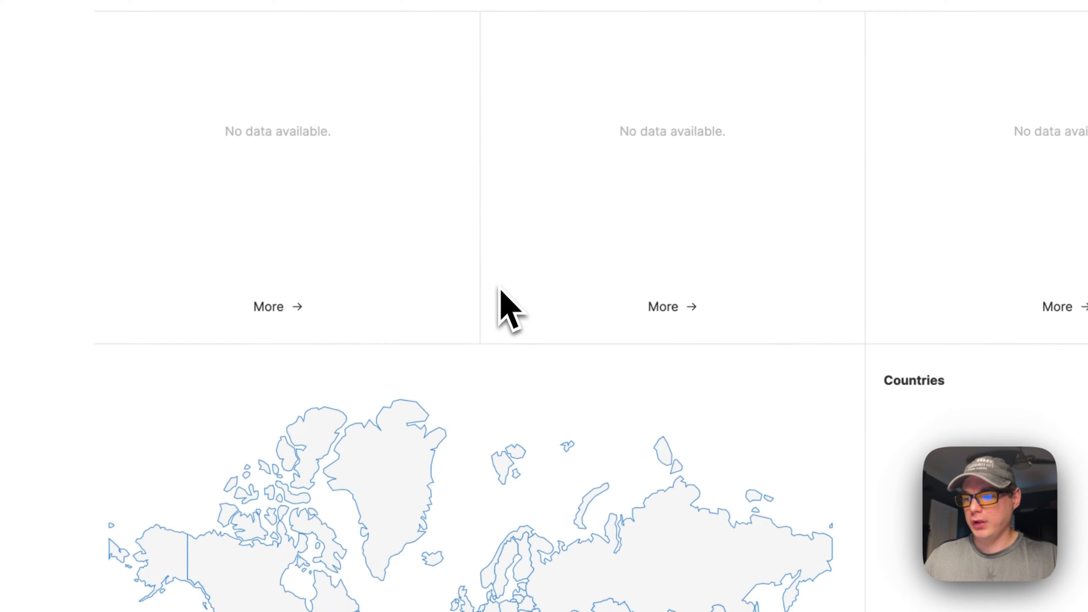
scroll(471, 257, down, 10)
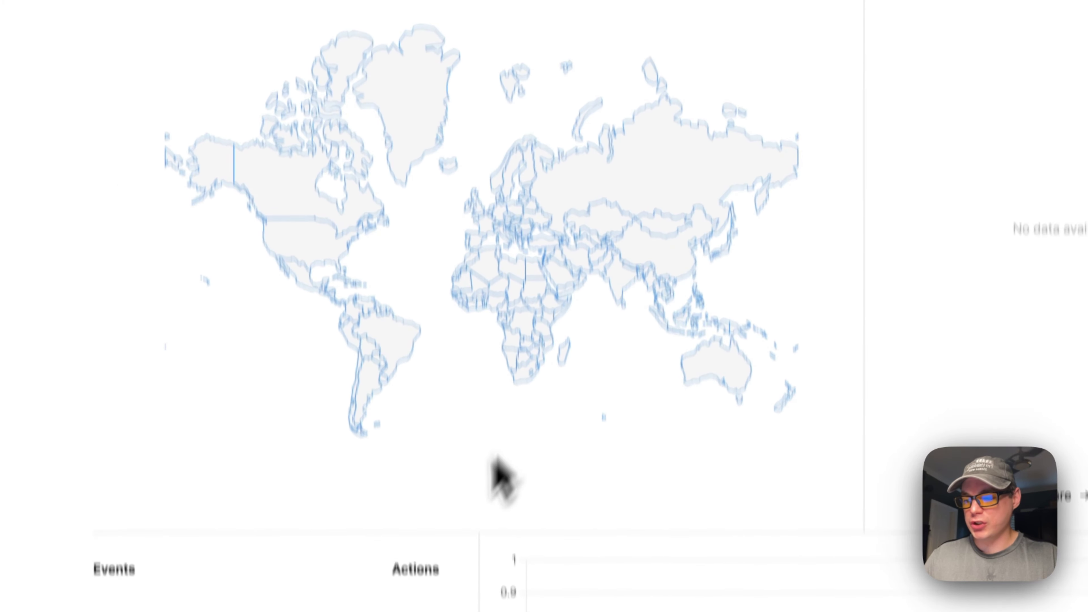
scroll(550, 296, up, 20)
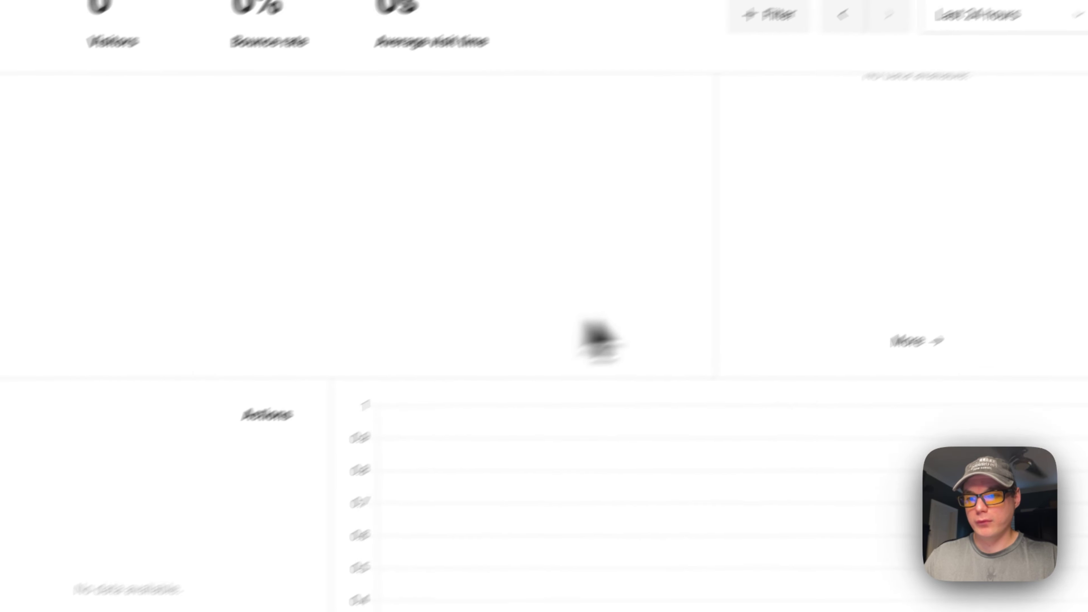
Check the overview's available filter fields, move to the previous time period, and look over the date range options.
click(611, 195)
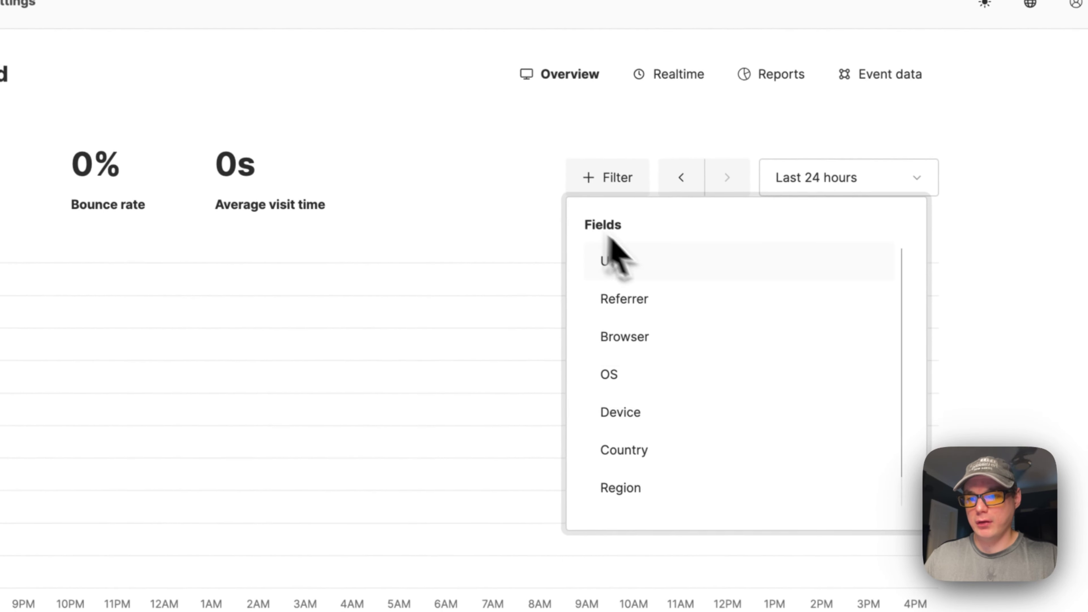
scroll(631, 383, down, 1)
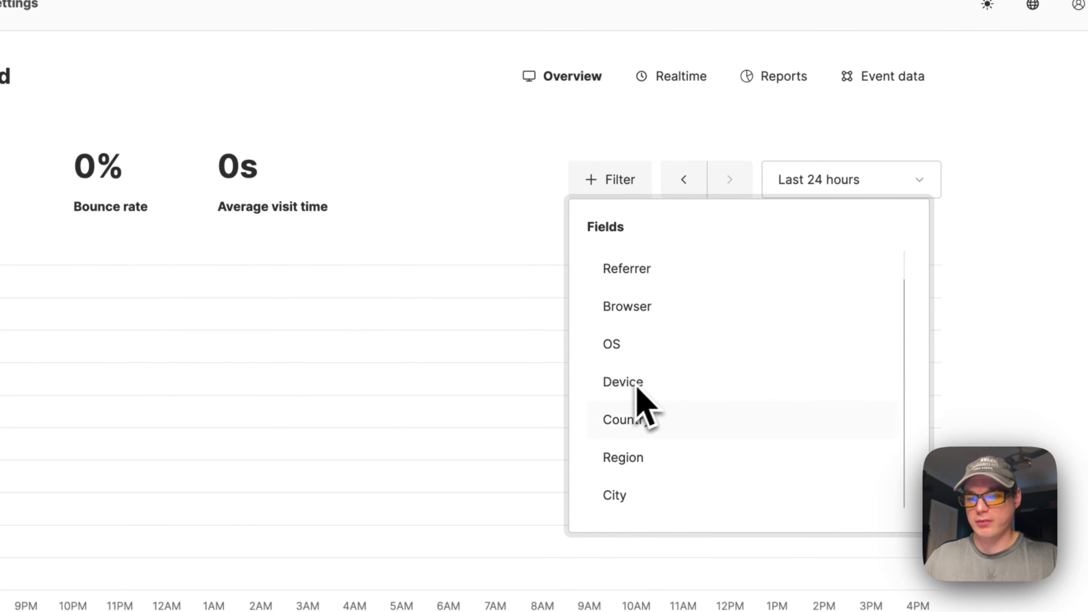
click(519, 234)
click(674, 181)
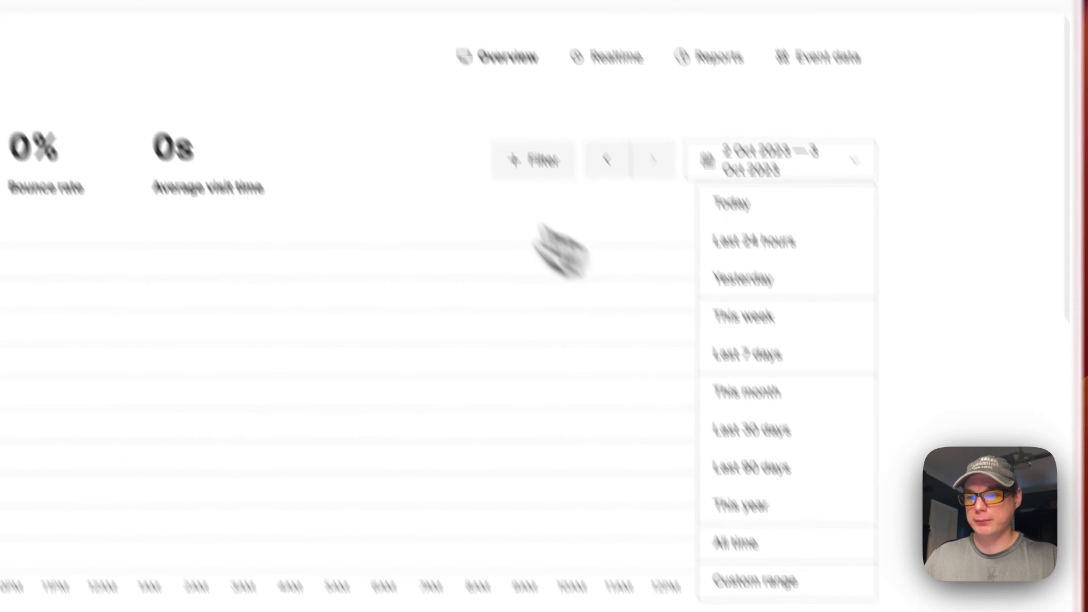
click(429, 128)
Examine BigBearTechWorld's realtime data, including the visitor chart, activity log and countries map.
click(685, 160)
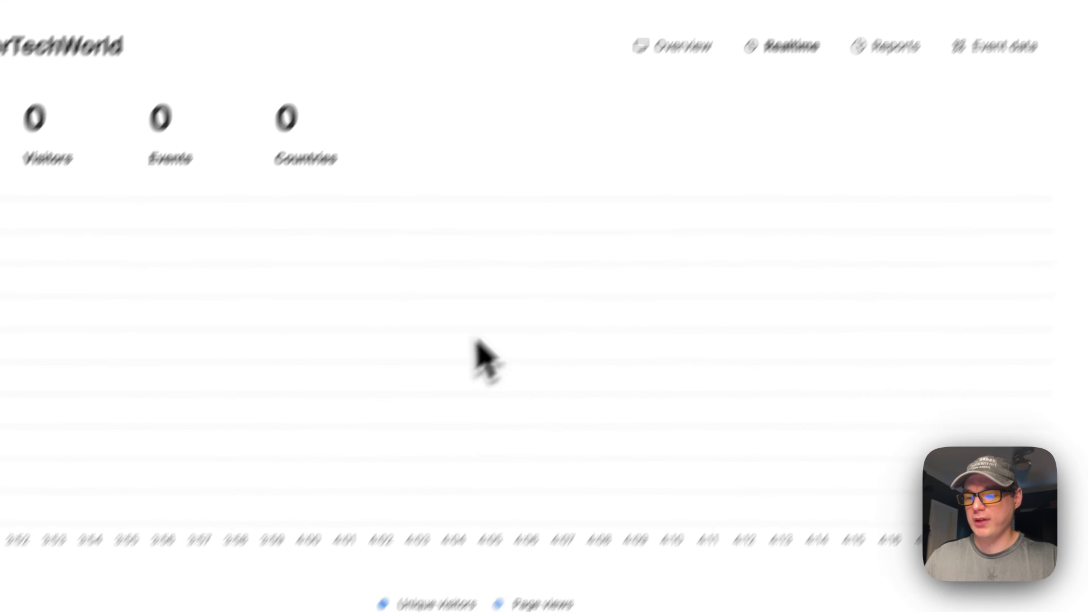
scroll(441, 364, down, 10)
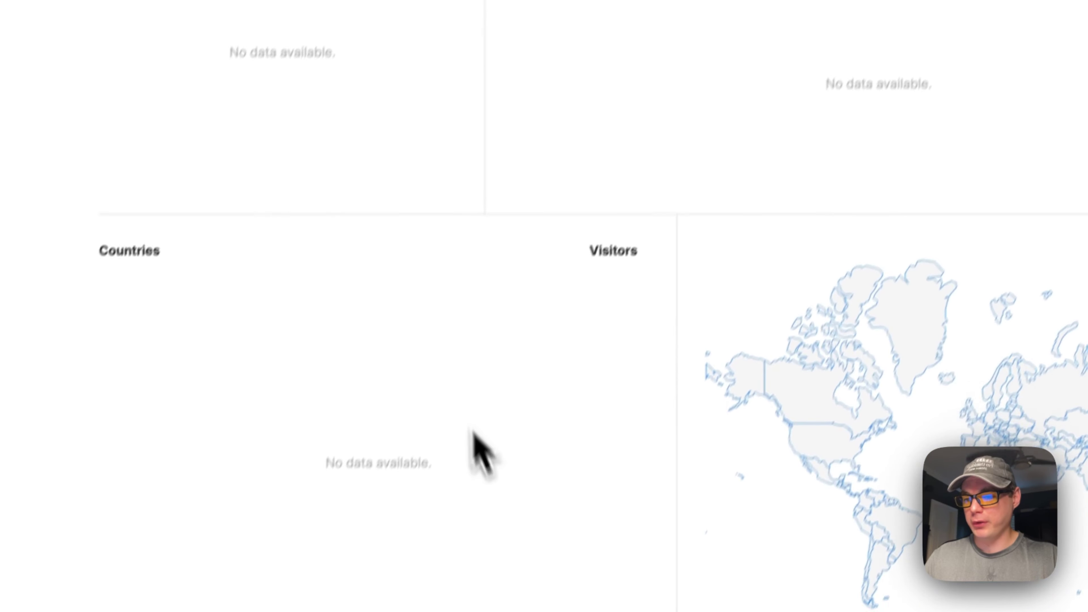
scroll(478, 384, up, 10)
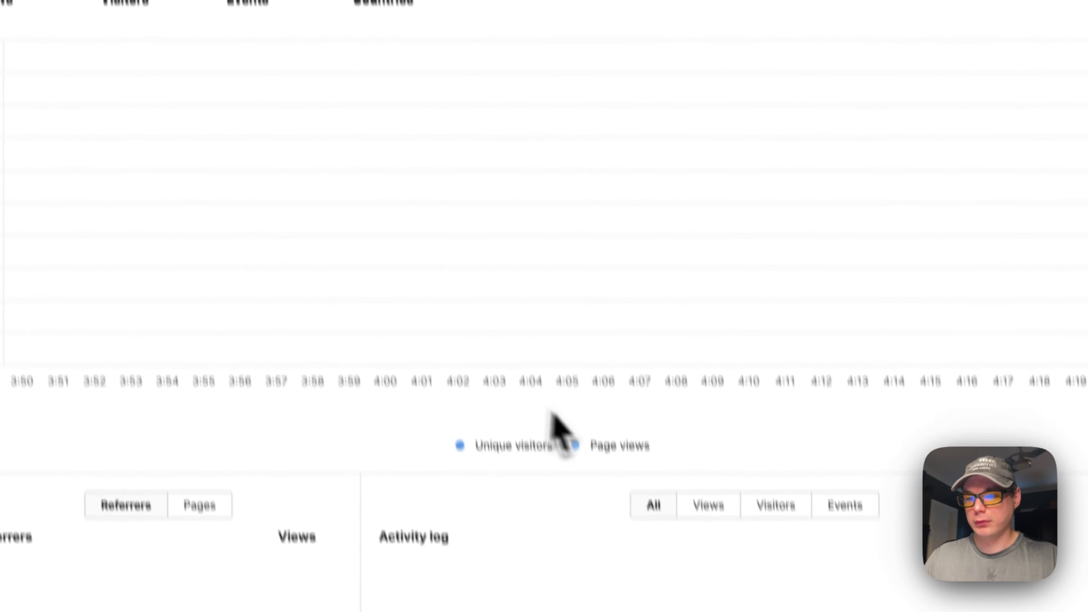
Review BigBearTechWorld's saved reports and event data, and return to the main dashboard.
click(796, 98)
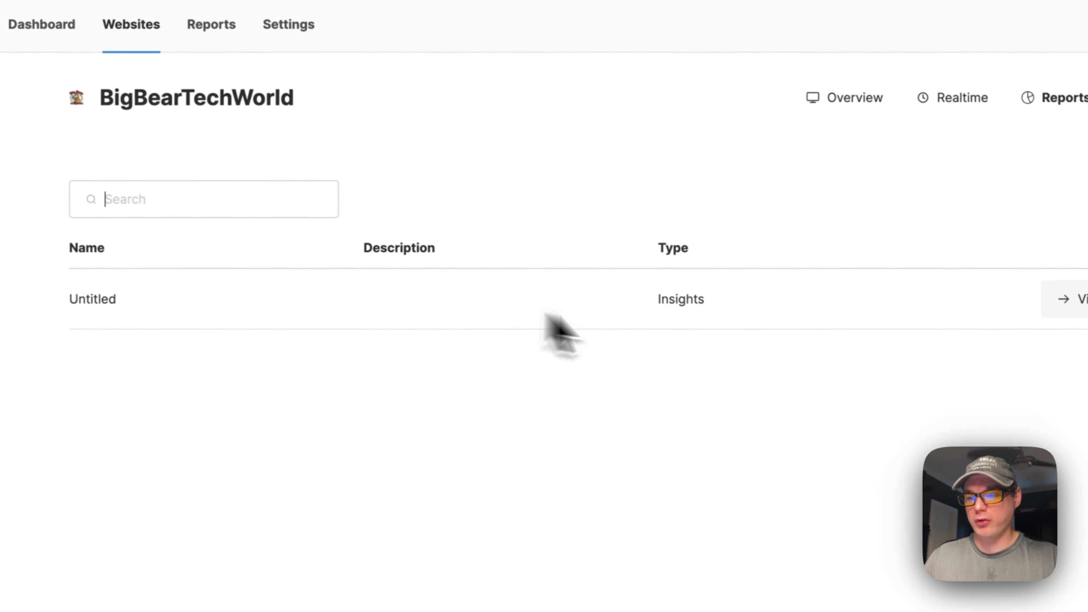
click(973, 138)
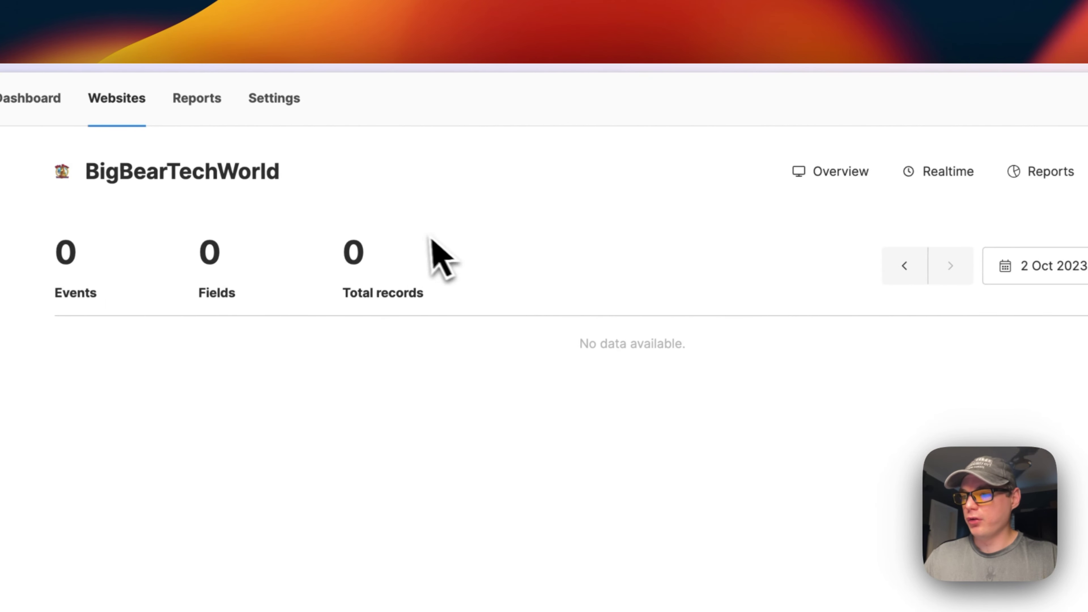
click(26, 98)
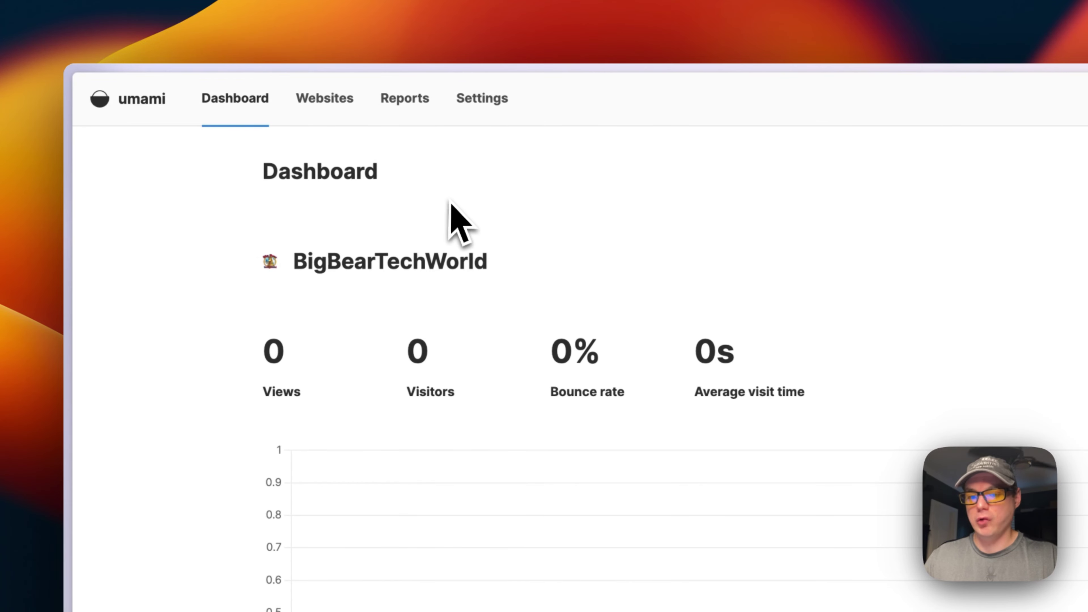